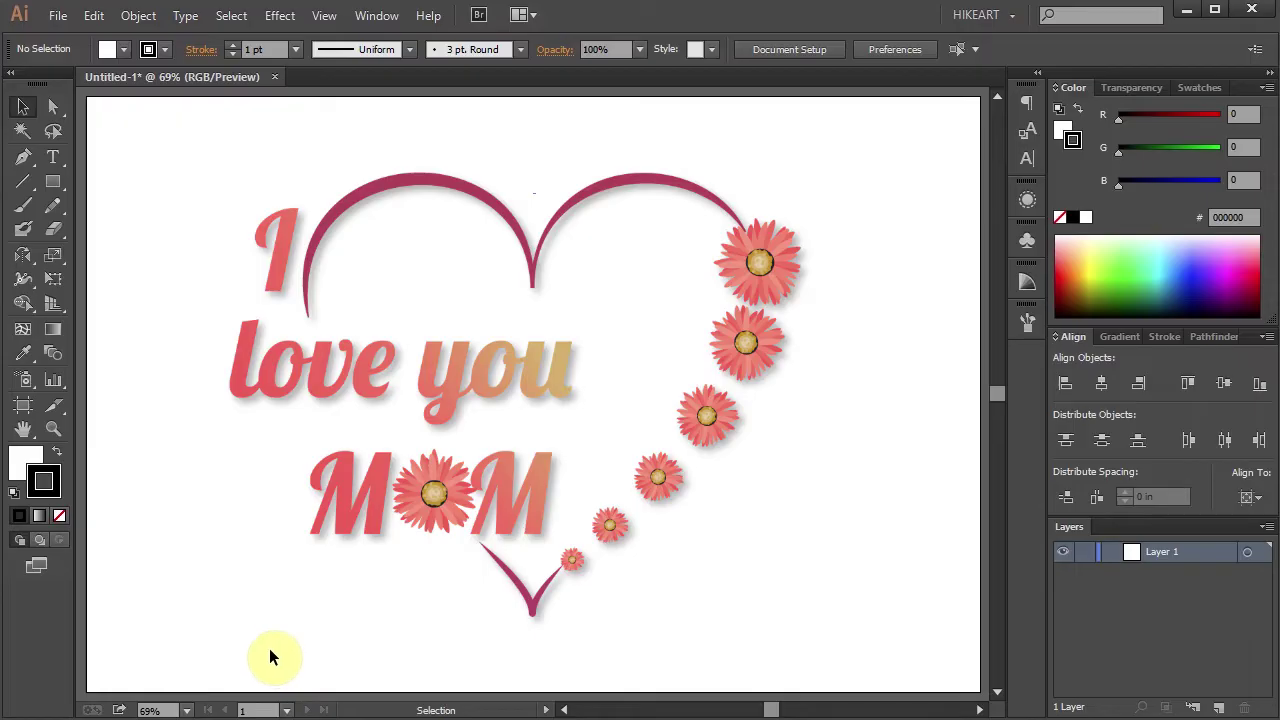
- Set the fill to None with a black stroke, and turn on Smart Guides
{"action": "left_click", "coordinate": [23, 462]}
{"action": "left_click", "coordinate": [61, 513]}
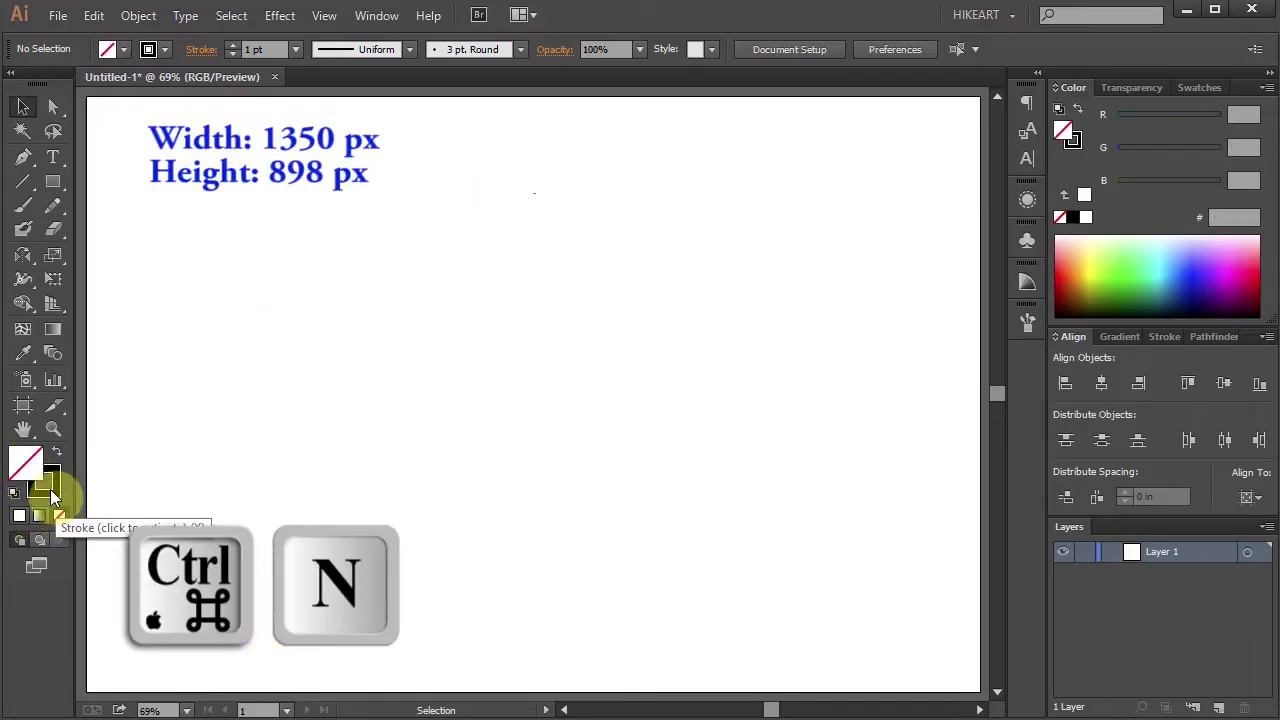
{"action": "left_click", "coordinate": [50, 489]}
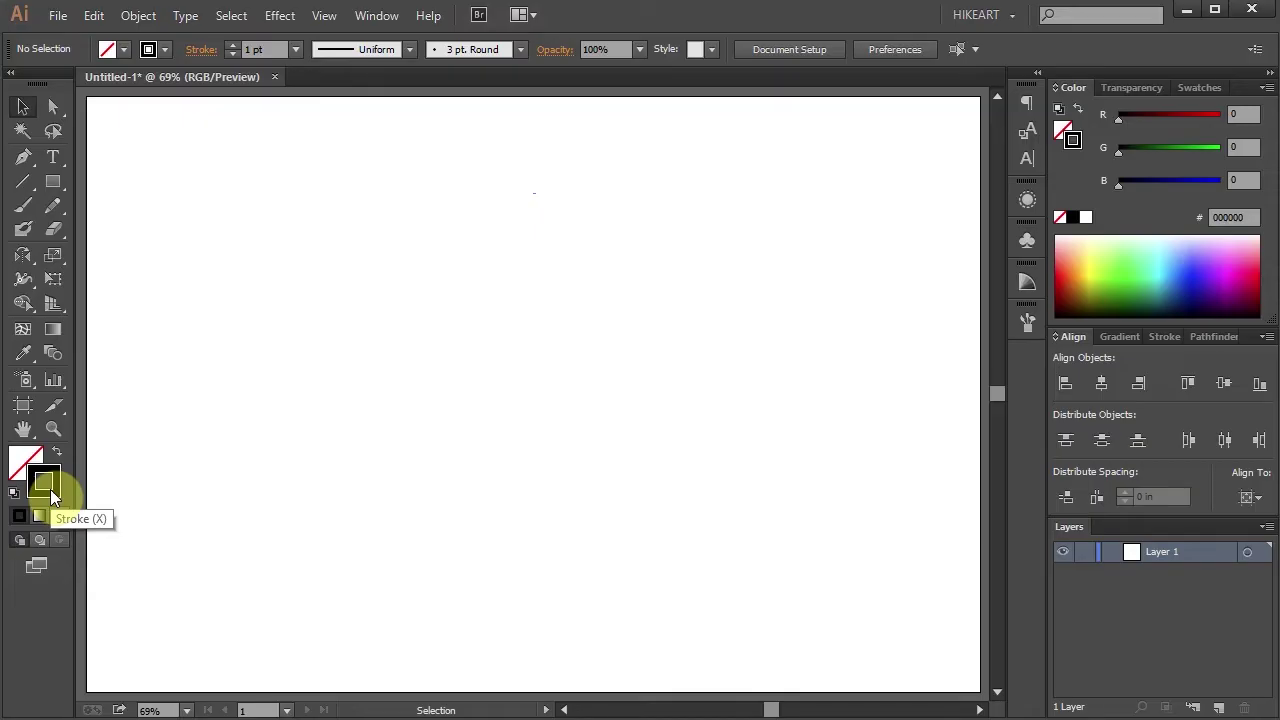
{"action": "left_click", "coordinate": [326, 18]}
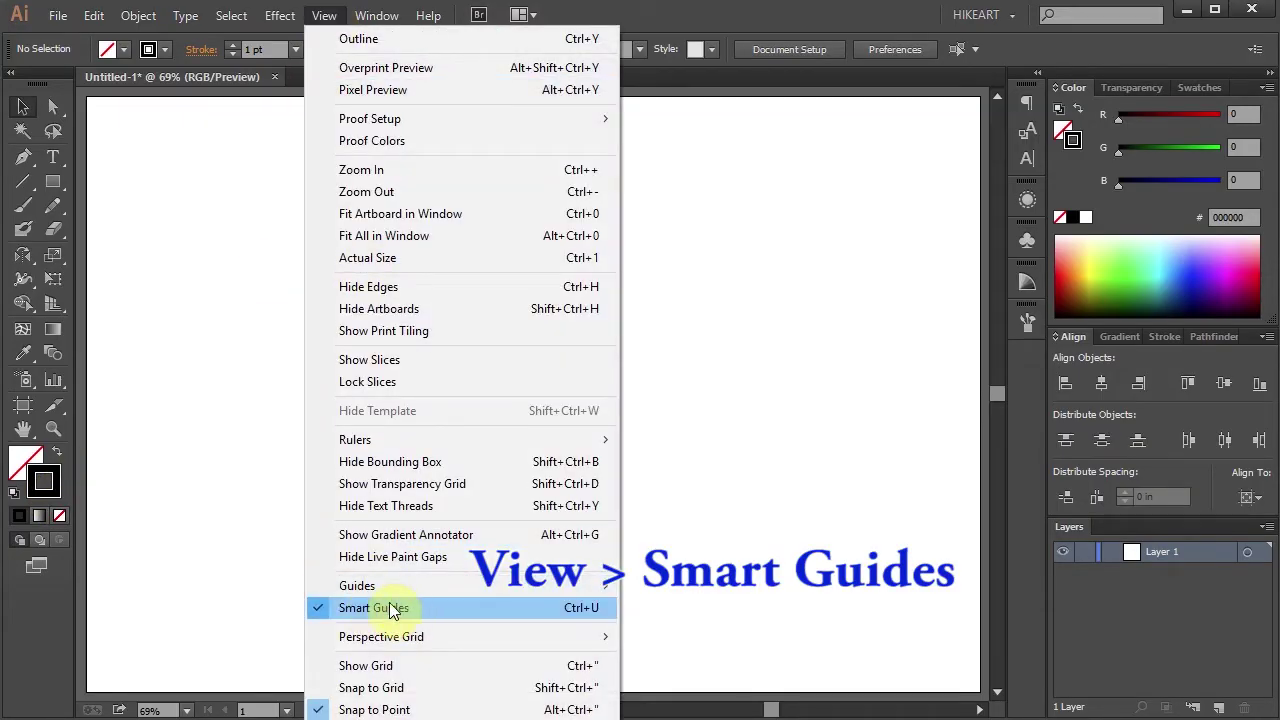
{"action": "left_click", "coordinate": [393, 608]}
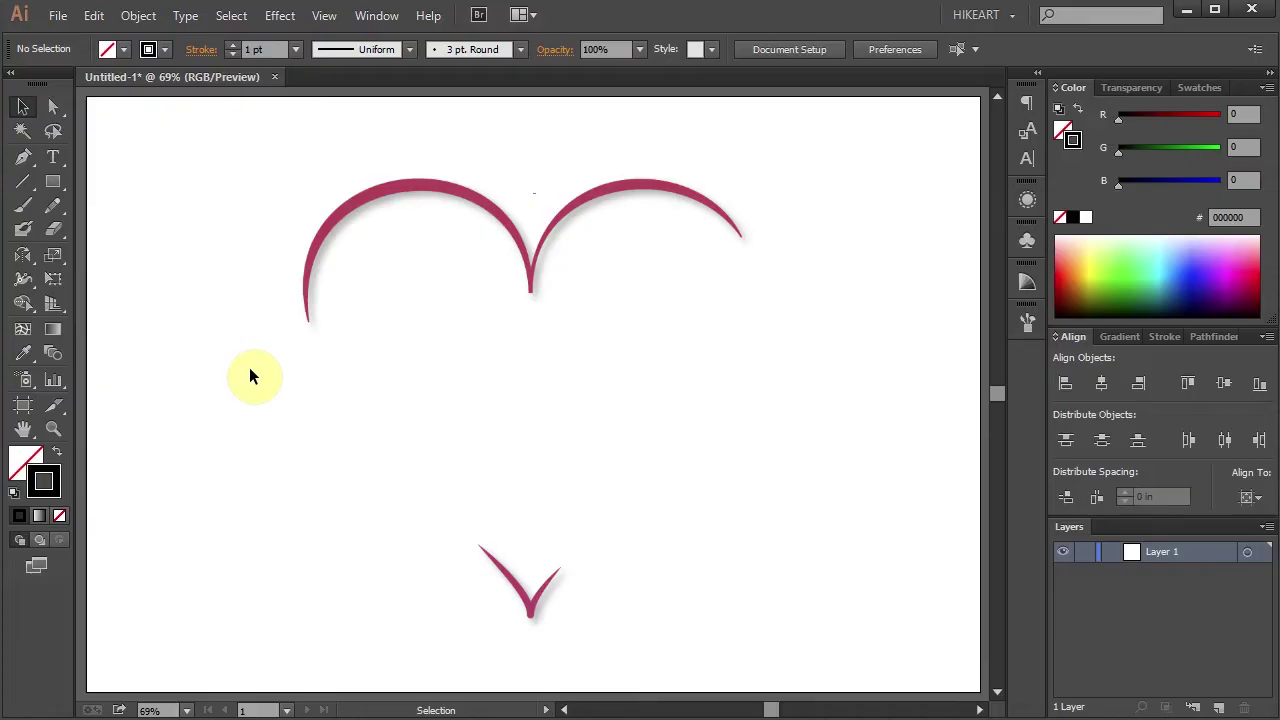
- Draw the heart's left half with the Pen tool, from the top dip to the bottom point
{"action": "key", "text": "p"}
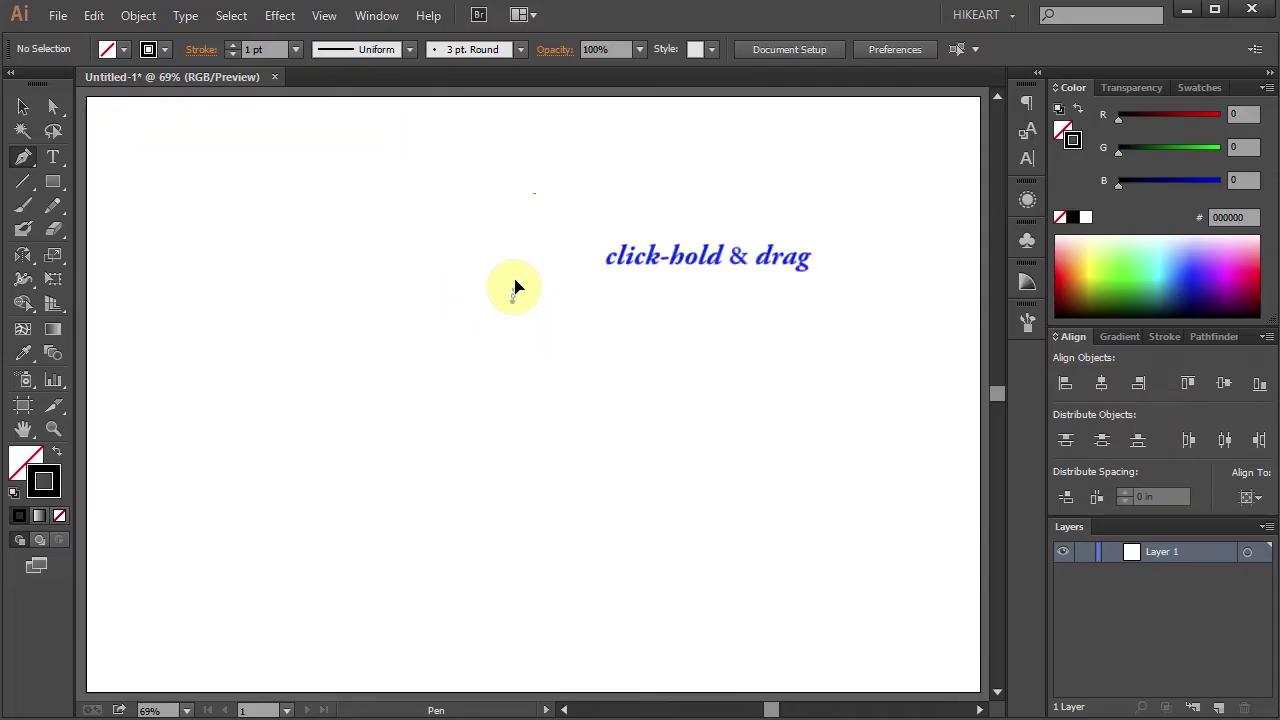
{"action": "left_click_drag", "start_coordinate": [514, 288], "coordinate": [520, 203]}
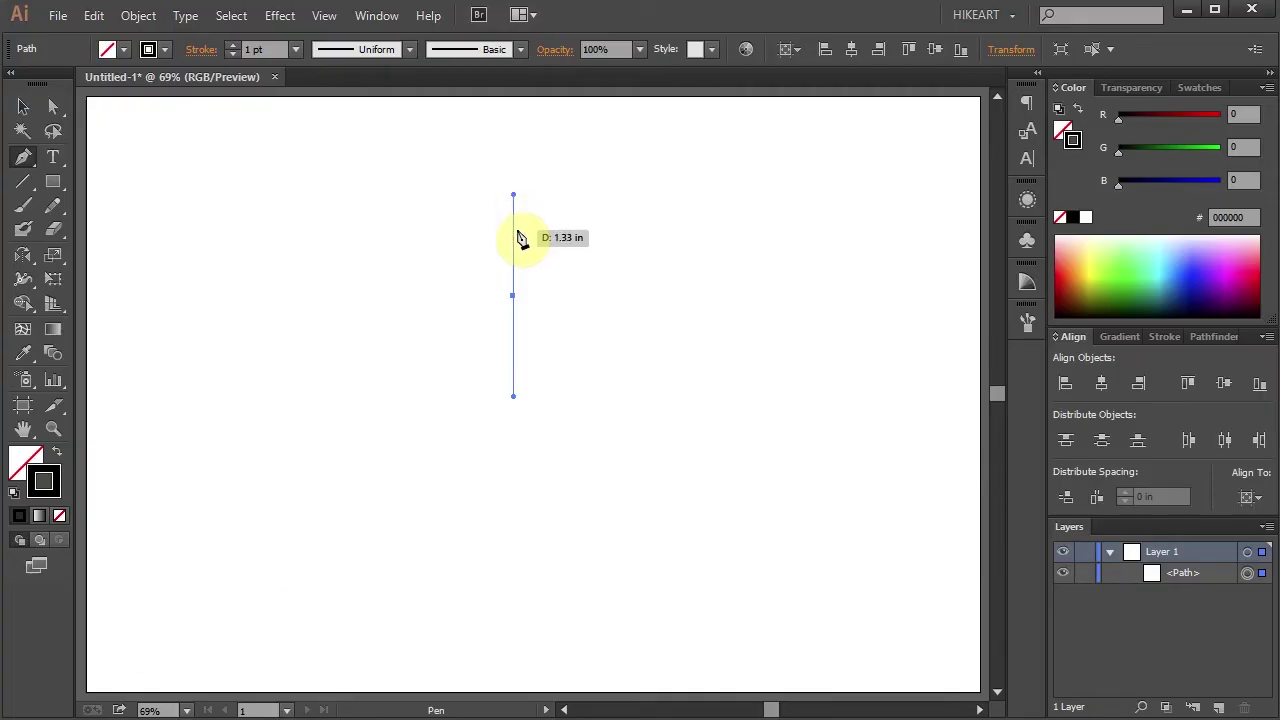
{"action": "left_click_drag", "start_coordinate": [322, 298], "coordinate": [306, 414]}
{"action": "key", "text": "shift"}
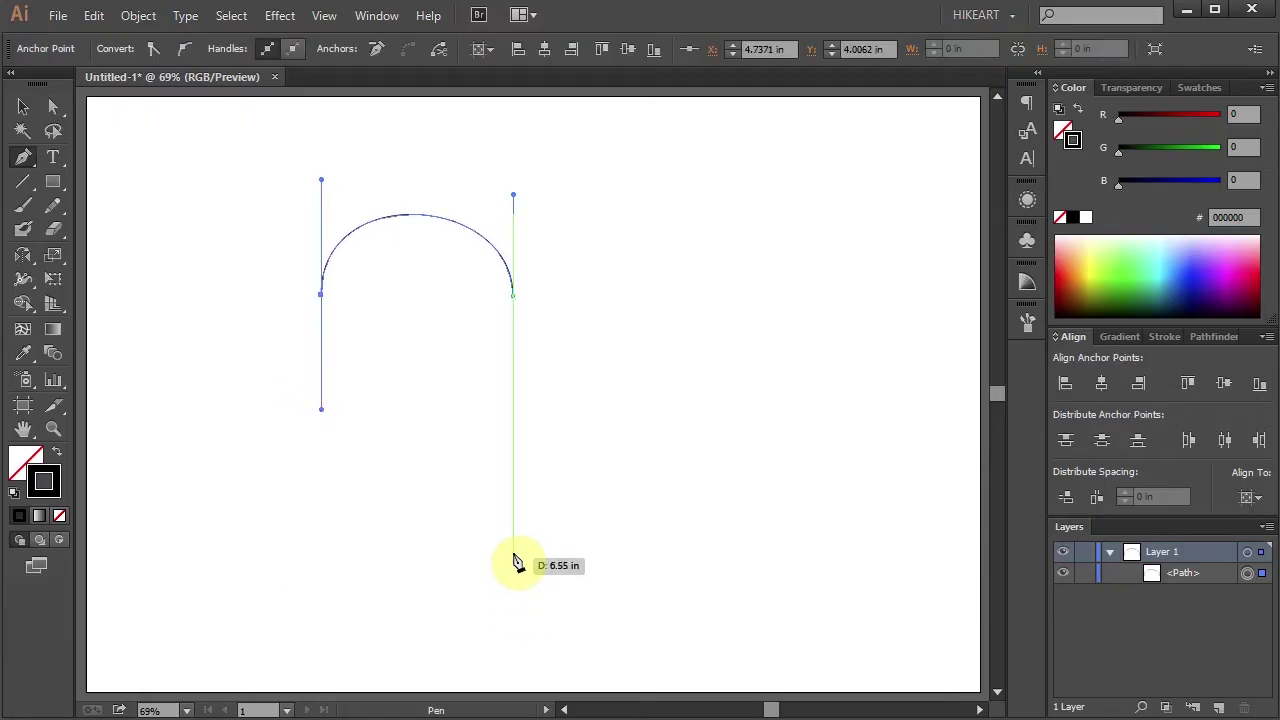
{"action": "left_click_drag", "start_coordinate": [514, 552], "coordinate": [517, 607]}
{"action": "key", "text": "shift"}
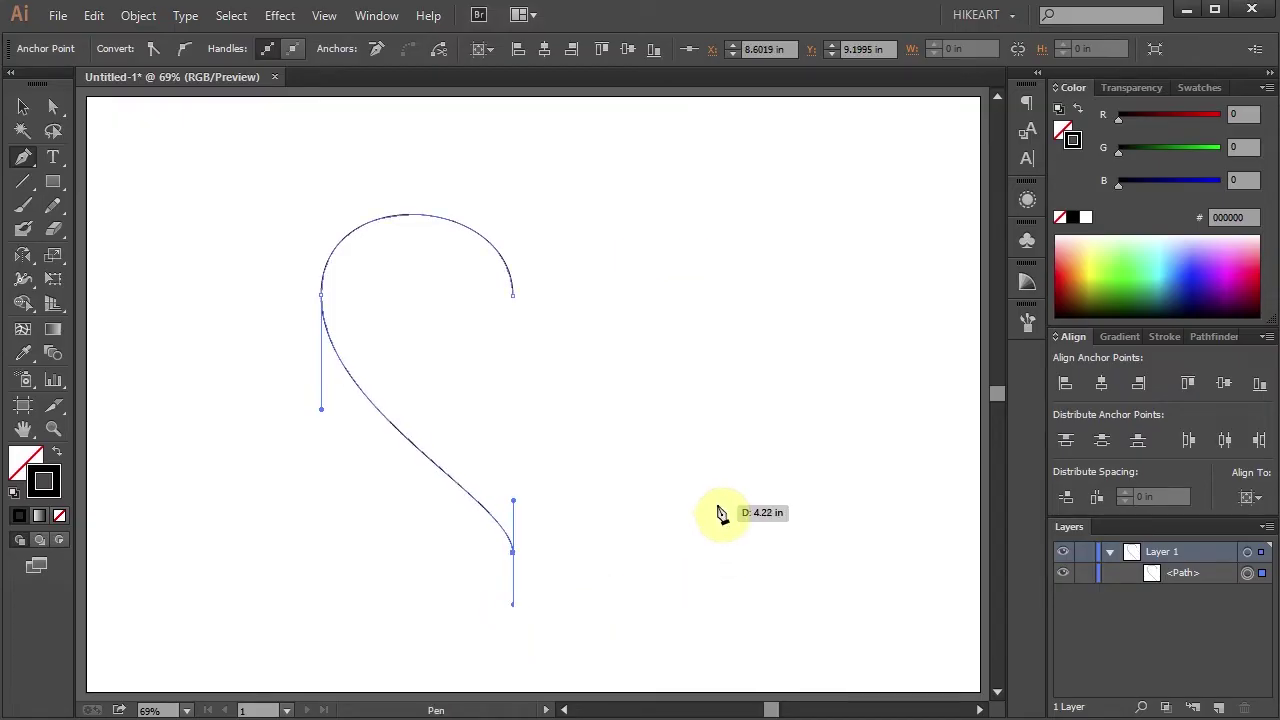
- Reflect a copy of the half-heart across the vertical axis at its bottom point
{"action": "key", "text": "v"}
{"action": "left_click", "coordinate": [722, 518]}
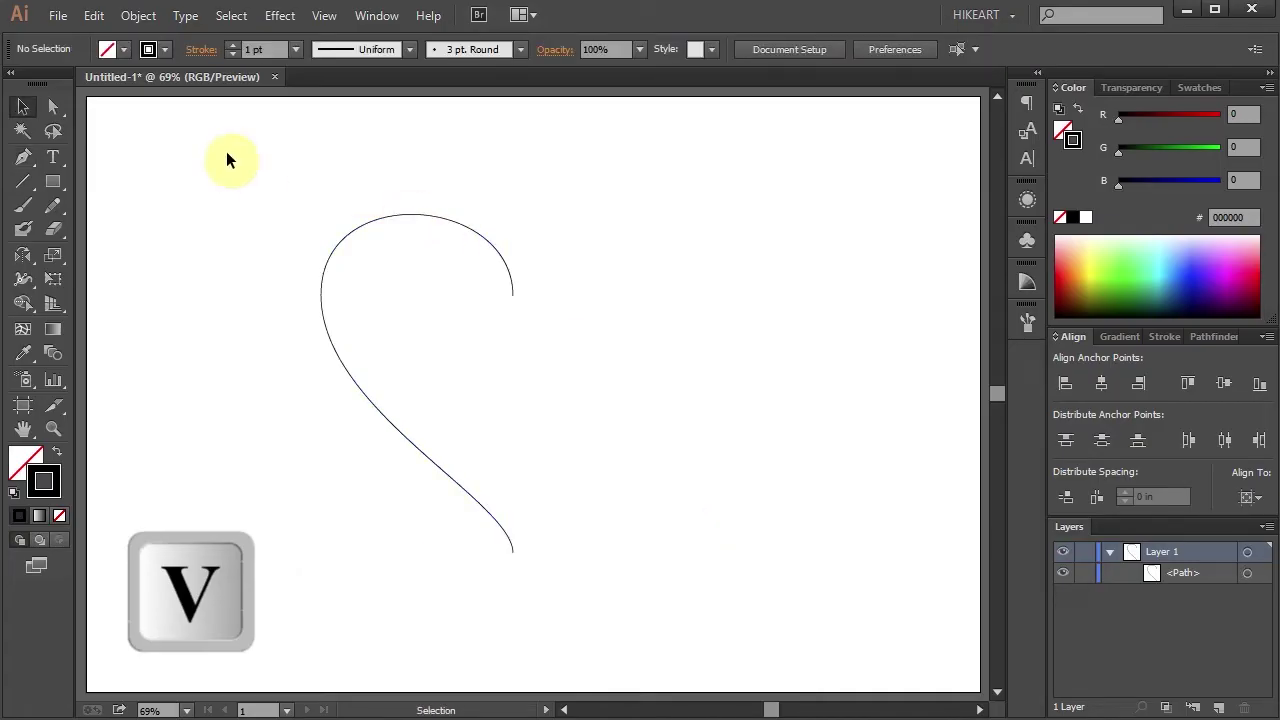
{"action": "left_click_drag", "start_coordinate": [226, 151], "coordinate": [666, 608]}
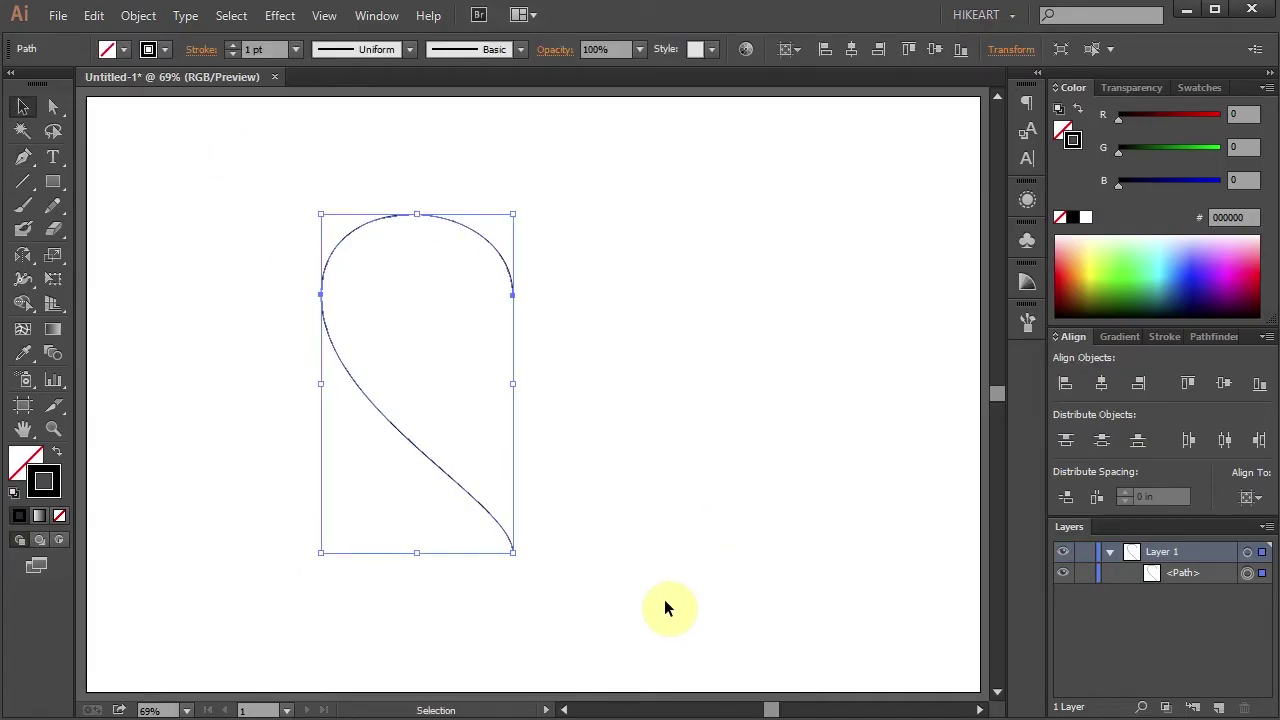
{"action": "key", "text": "o"}
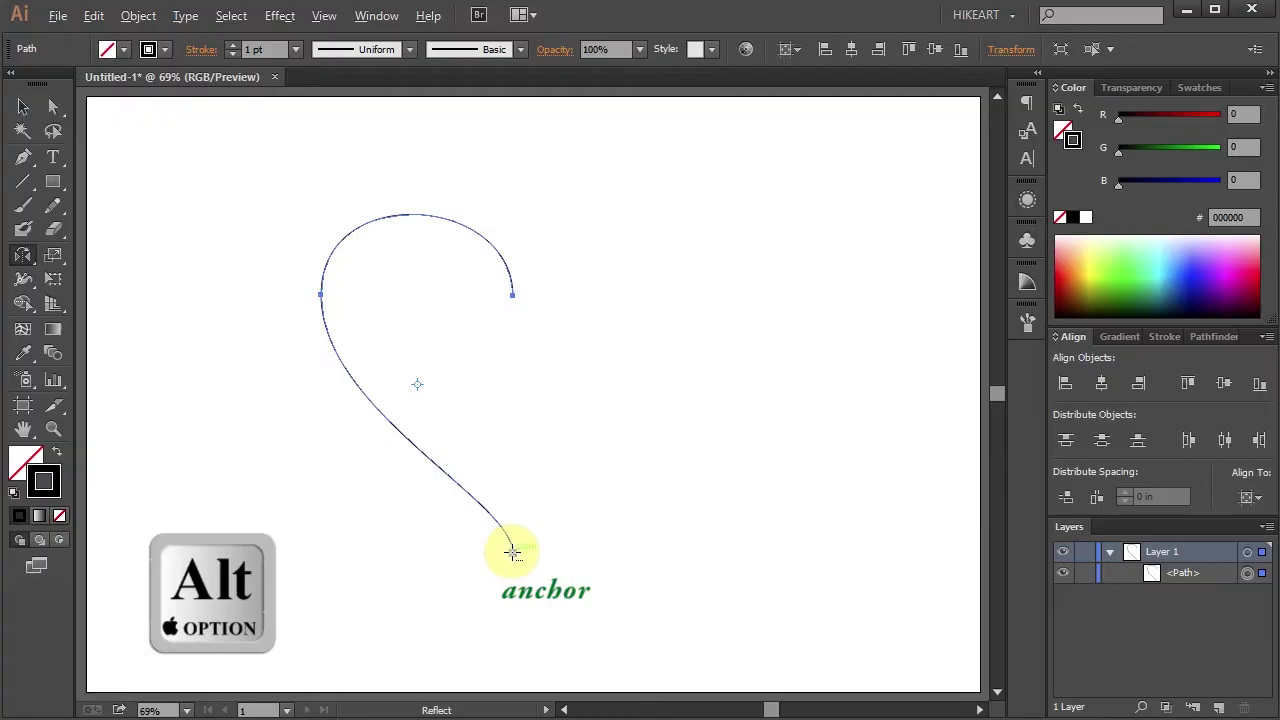
{"action": "left_click", "coordinate": [513, 553], "text": "alt"}
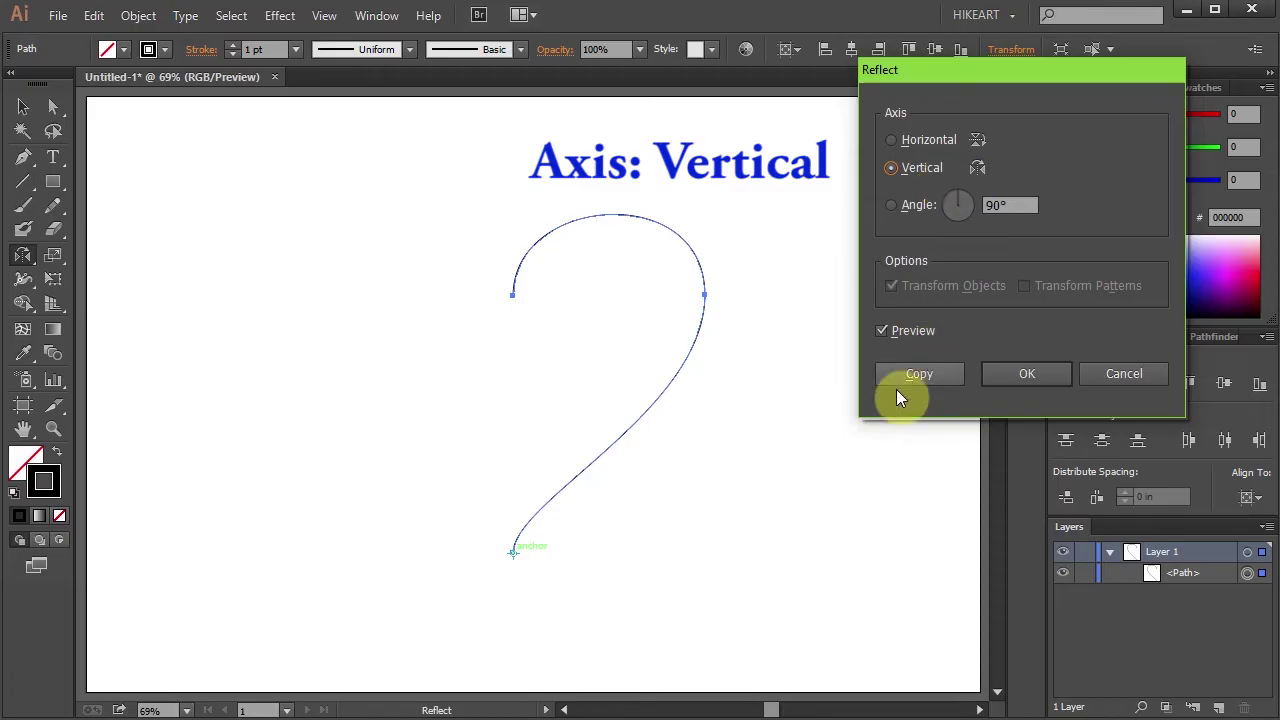
{"action": "left_click", "coordinate": [948, 376]}
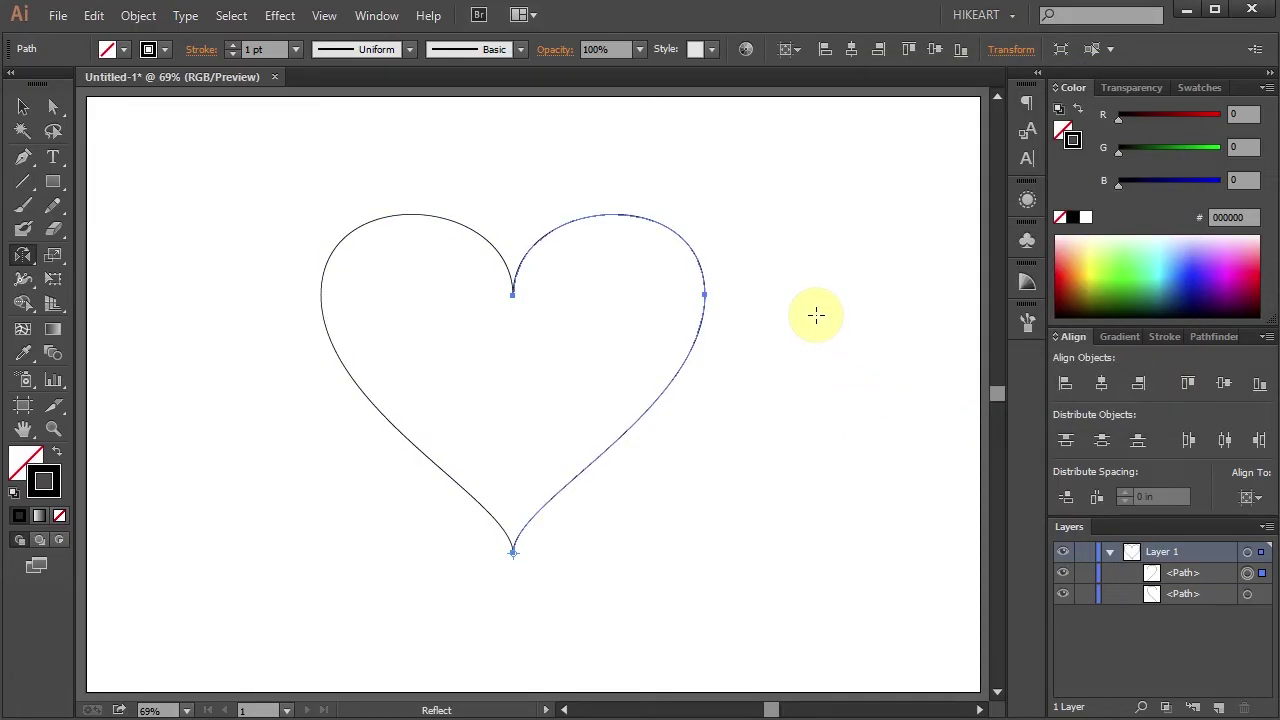
- Join the two anchors at the heart's top dip
{"action": "key", "text": "a"}
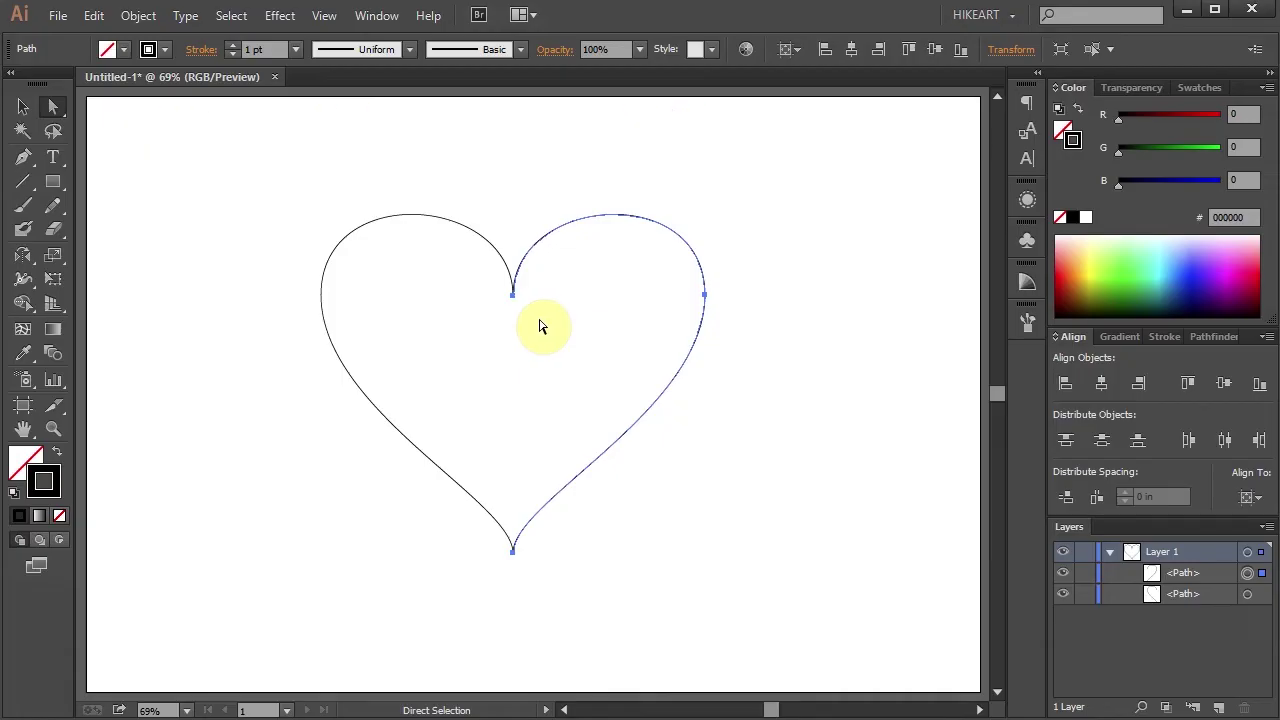
{"action": "left_click_drag", "start_coordinate": [539, 319], "coordinate": [480, 280]}
{"action": "key", "text": "ctrl+j"}
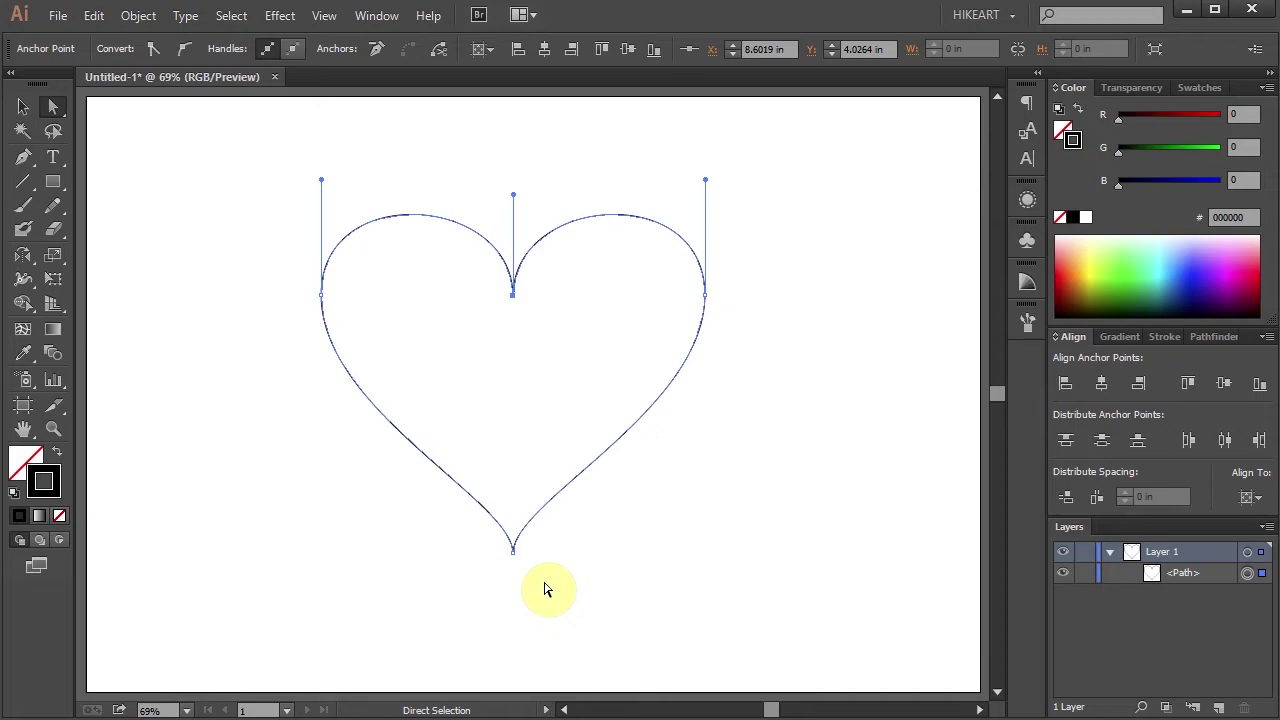
- Join the two anchors at the heart's bottom tip
{"action": "left_click_drag", "start_coordinate": [547, 586], "coordinate": [460, 540]}
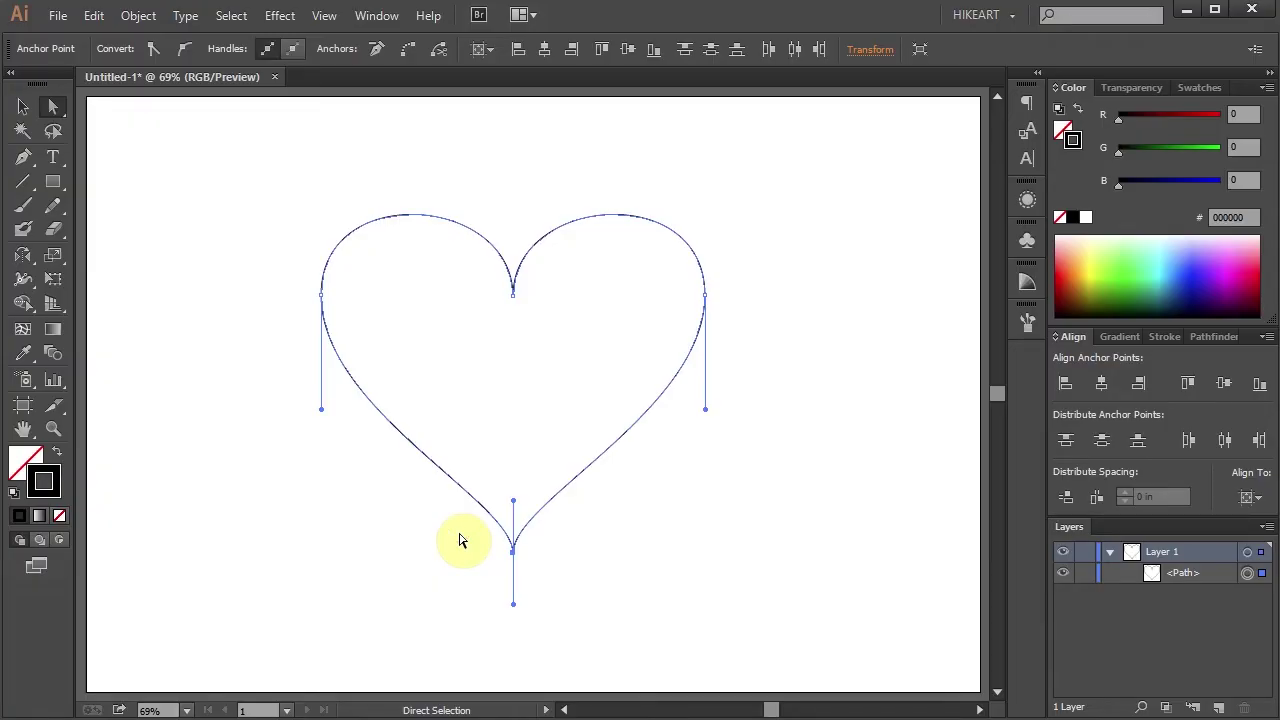
{"action": "right_click", "coordinate": [460, 540]}
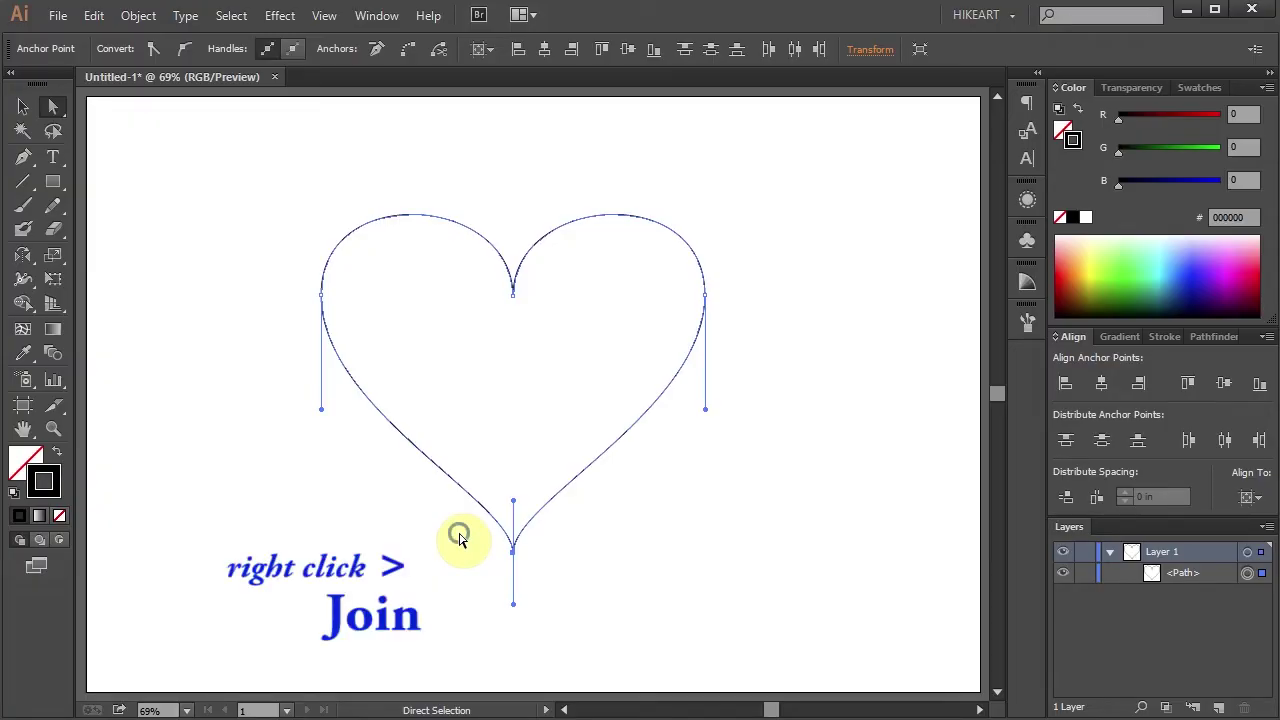
{"action": "left_click", "coordinate": [534, 591]}
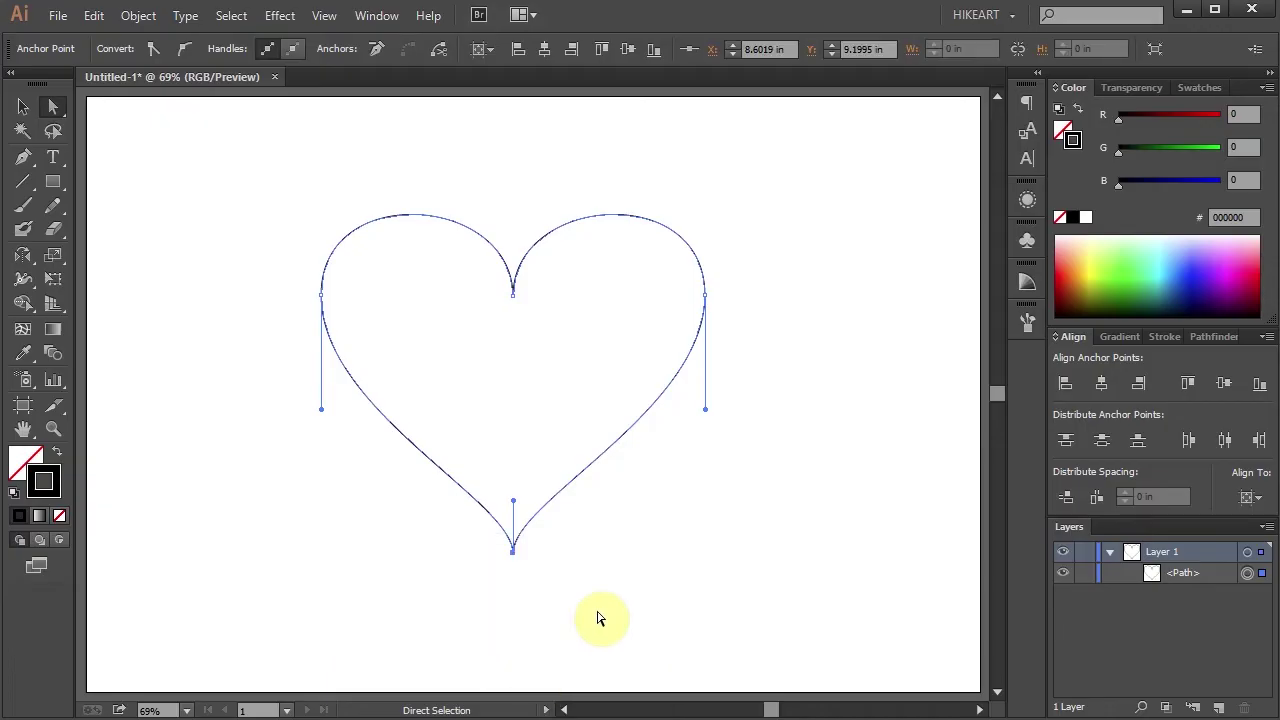
- Enlarge the heart proportionally and centre it horizontally and vertically on the artboard
{"action": "key", "text": "v"}
{"action": "mouse_move", "coordinate": [706, 551]}
{"action": "left_mouse_down"}
{"action": "mouse_move", "coordinate": [735, 556]}
{"action": "mouse_move", "coordinate": [784, 622]}
{"action": "left_mouse_up"}
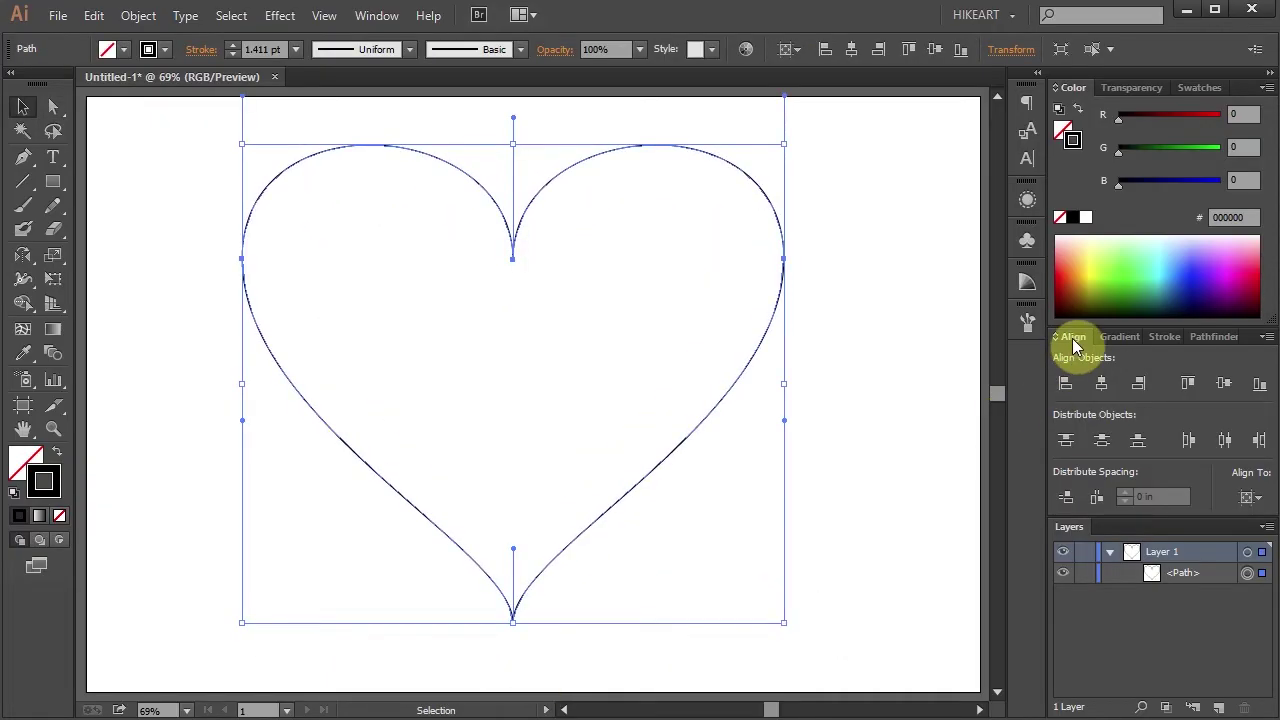
{"action": "left_click", "coordinate": [376, 15]}
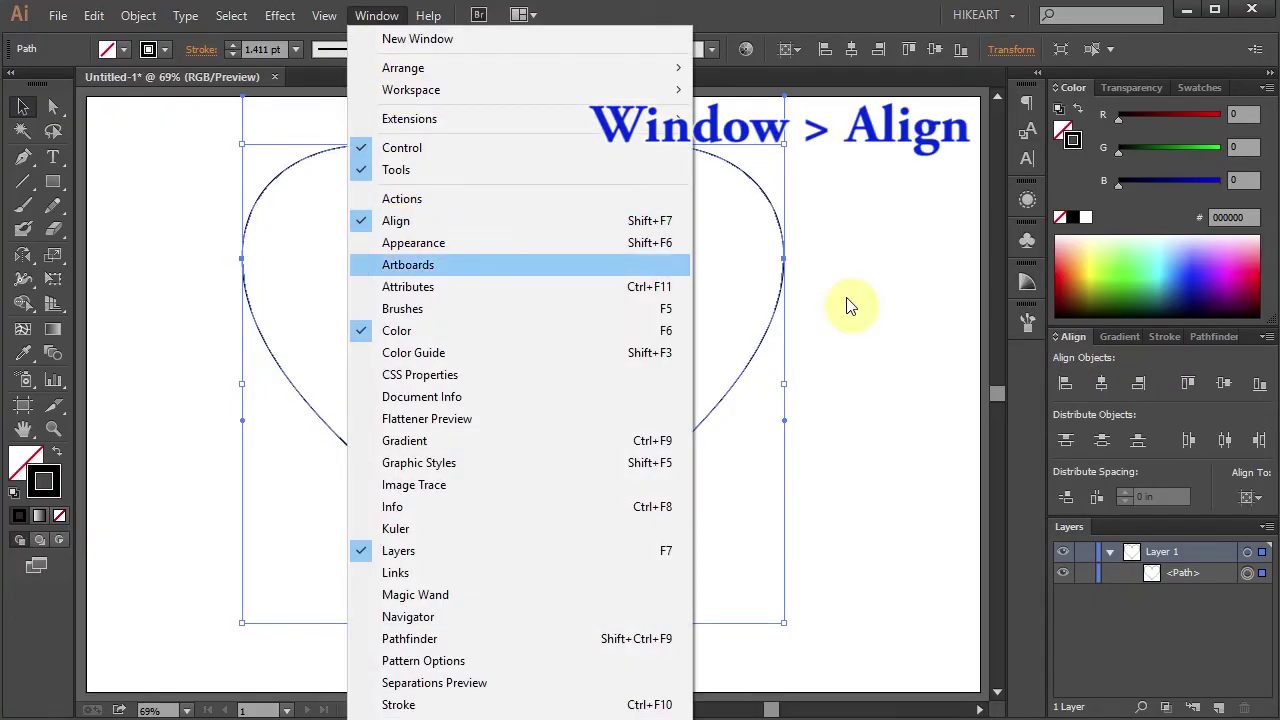
{"action": "left_click", "coordinate": [1075, 345]}
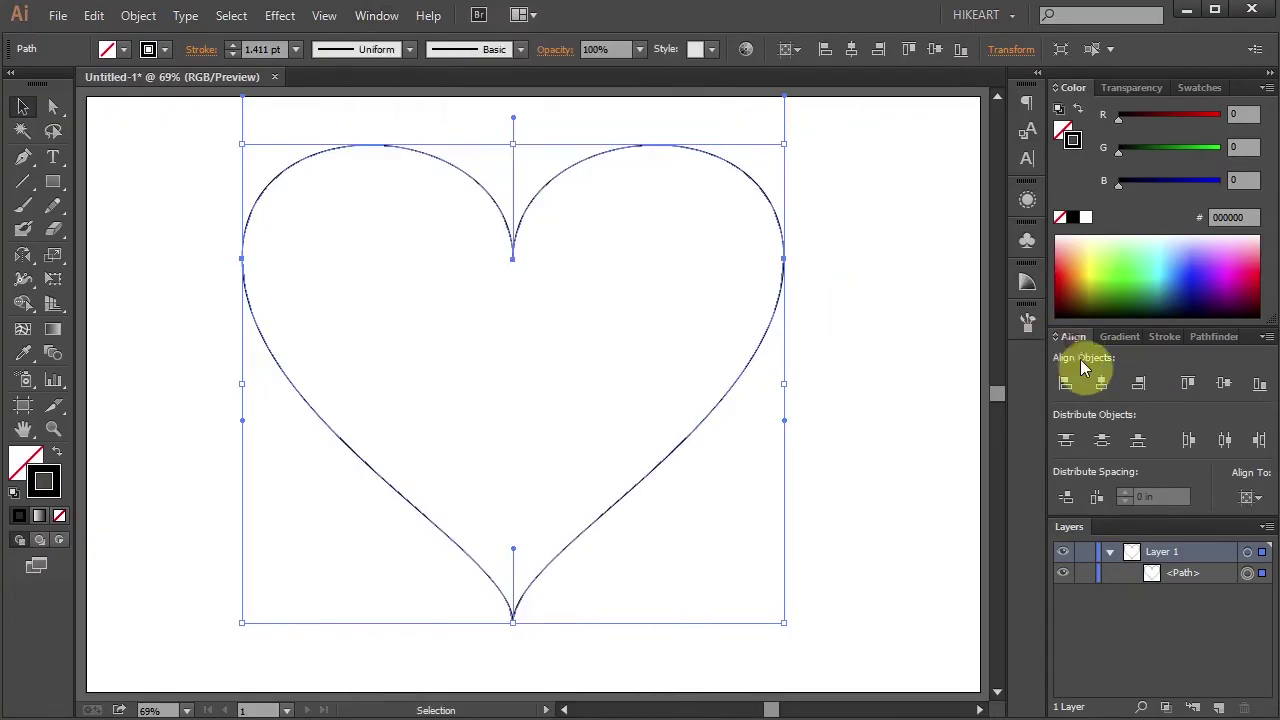
{"action": "left_click", "coordinate": [1252, 498]}
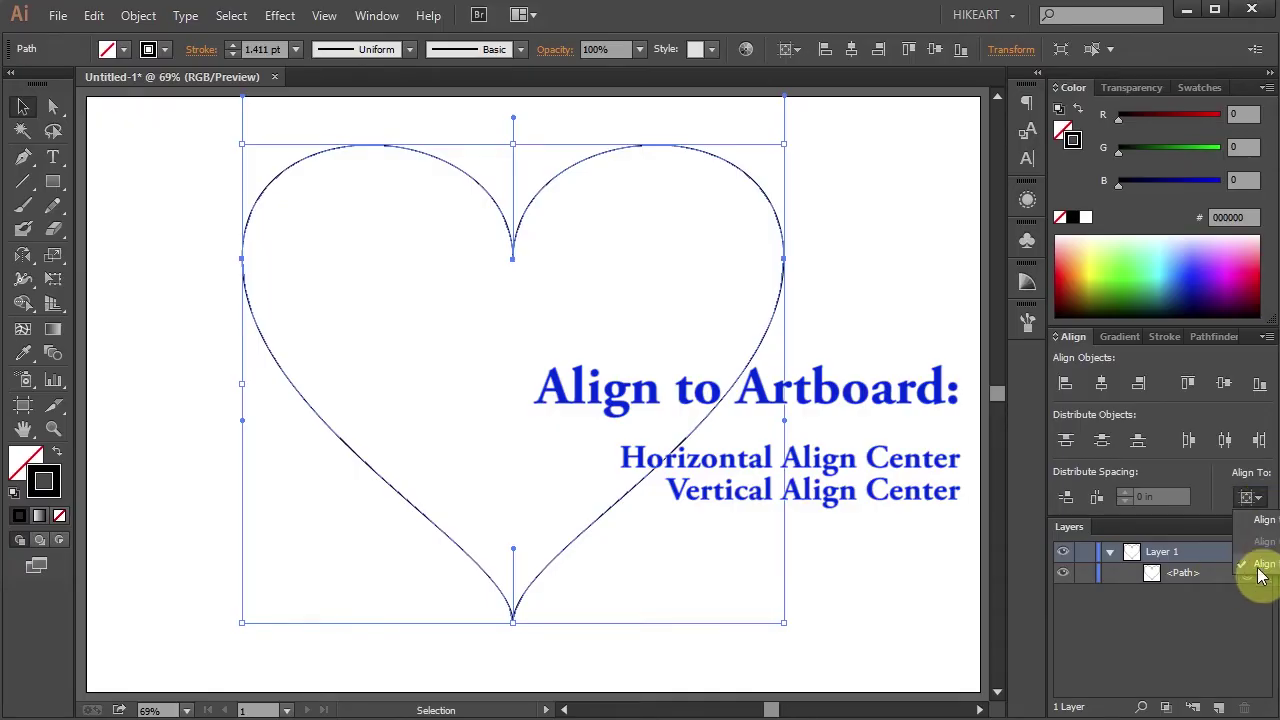
{"action": "left_click", "coordinate": [1257, 566]}
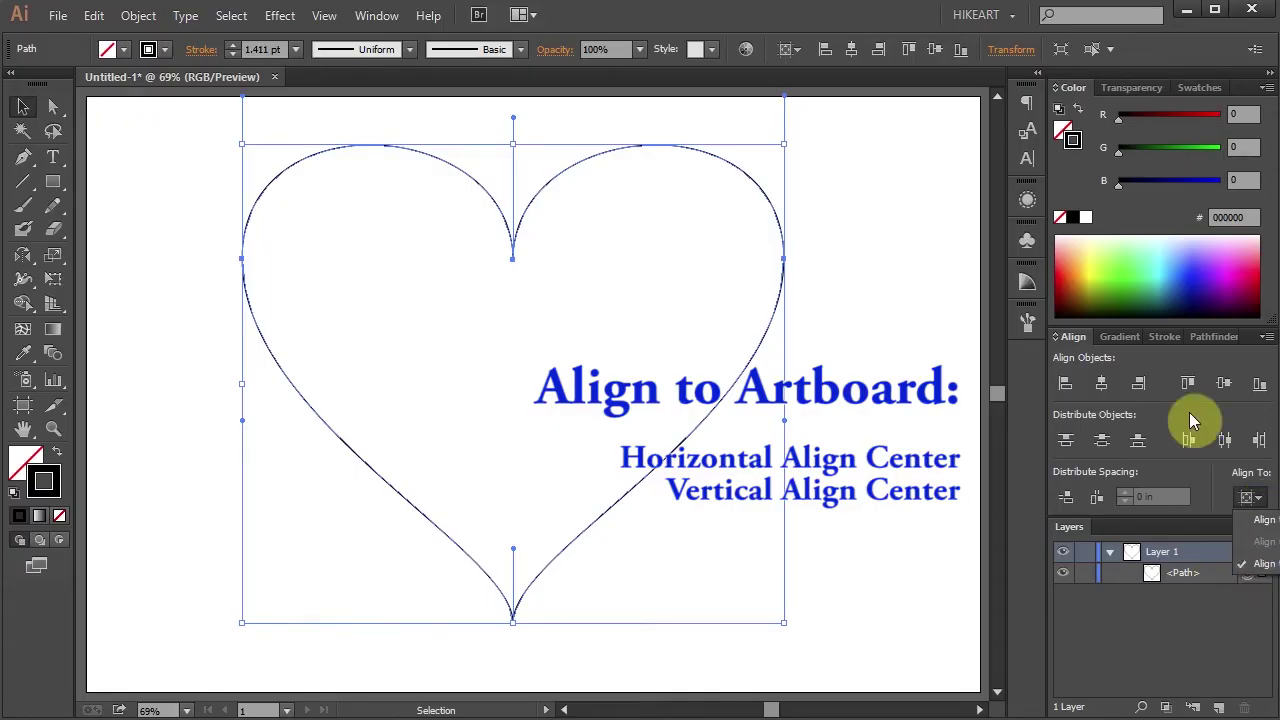
{"action": "left_click", "coordinate": [1102, 386]}
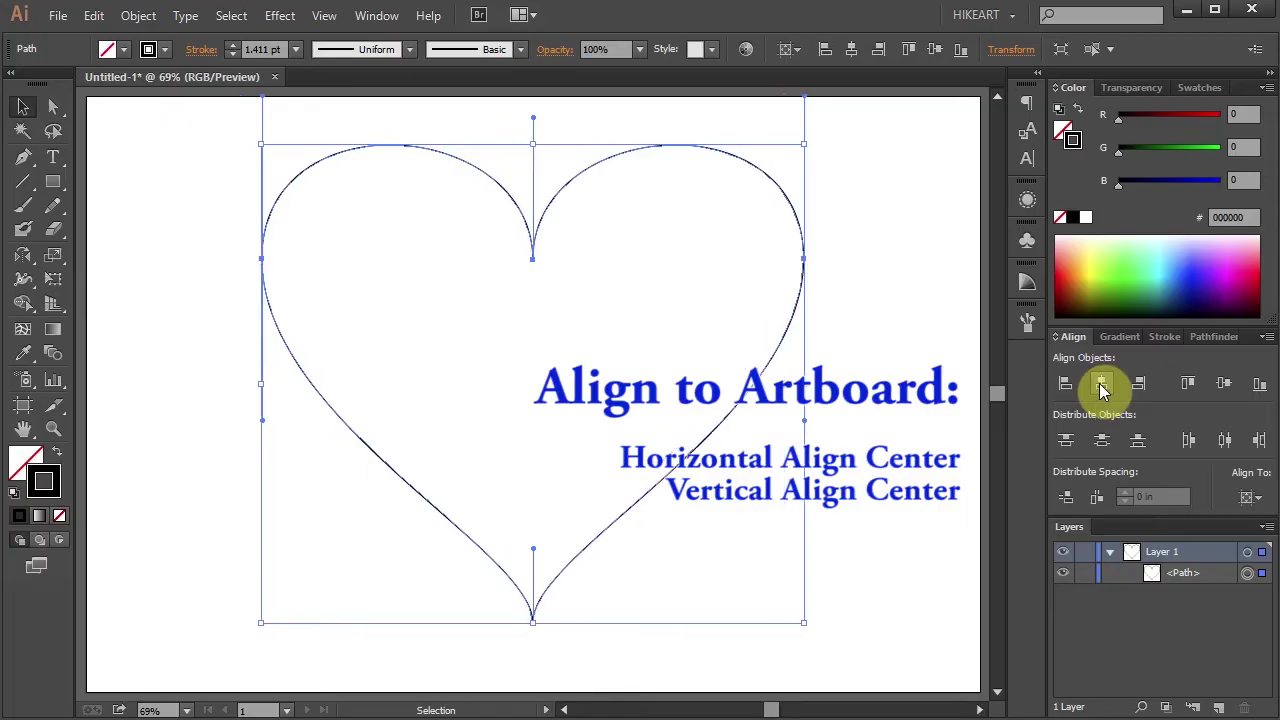
{"action": "left_click", "coordinate": [1225, 386]}
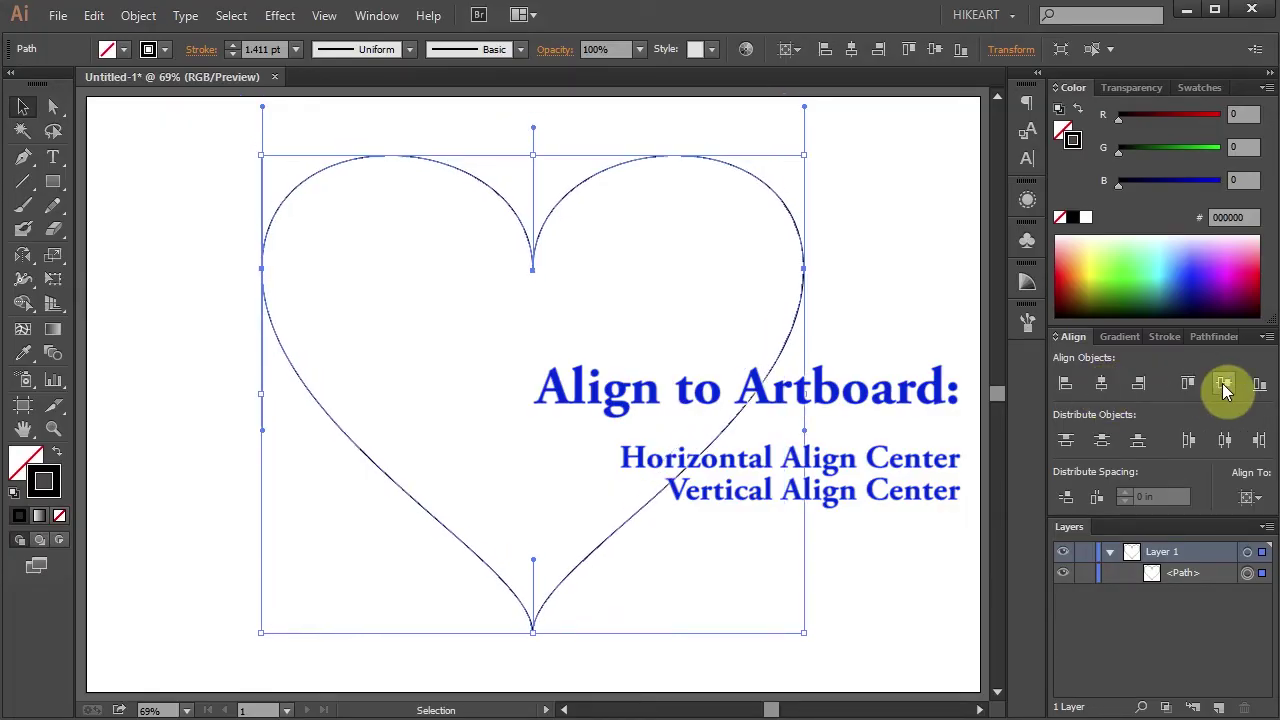
{"action": "left_click", "coordinate": [923, 438]}
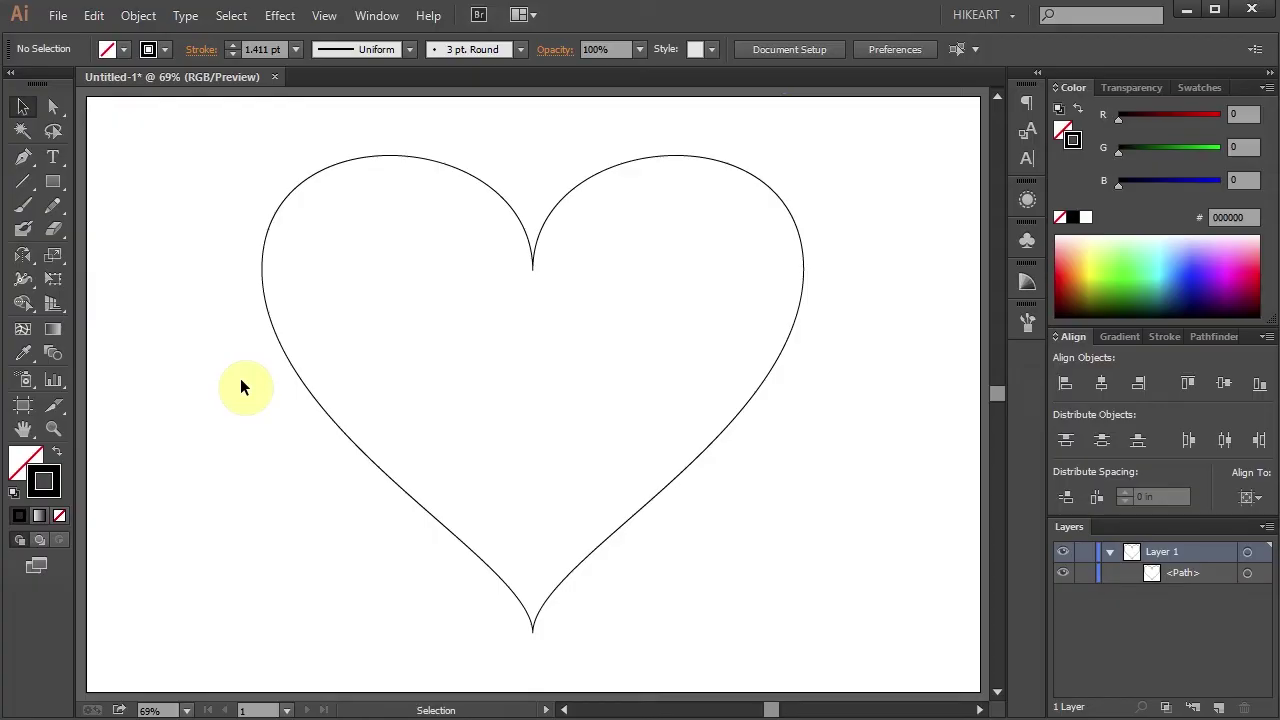
- Cut the heart outline with the Scissors at its left side, lower left, upper right and lower right
{"action": "key", "text": "c"}
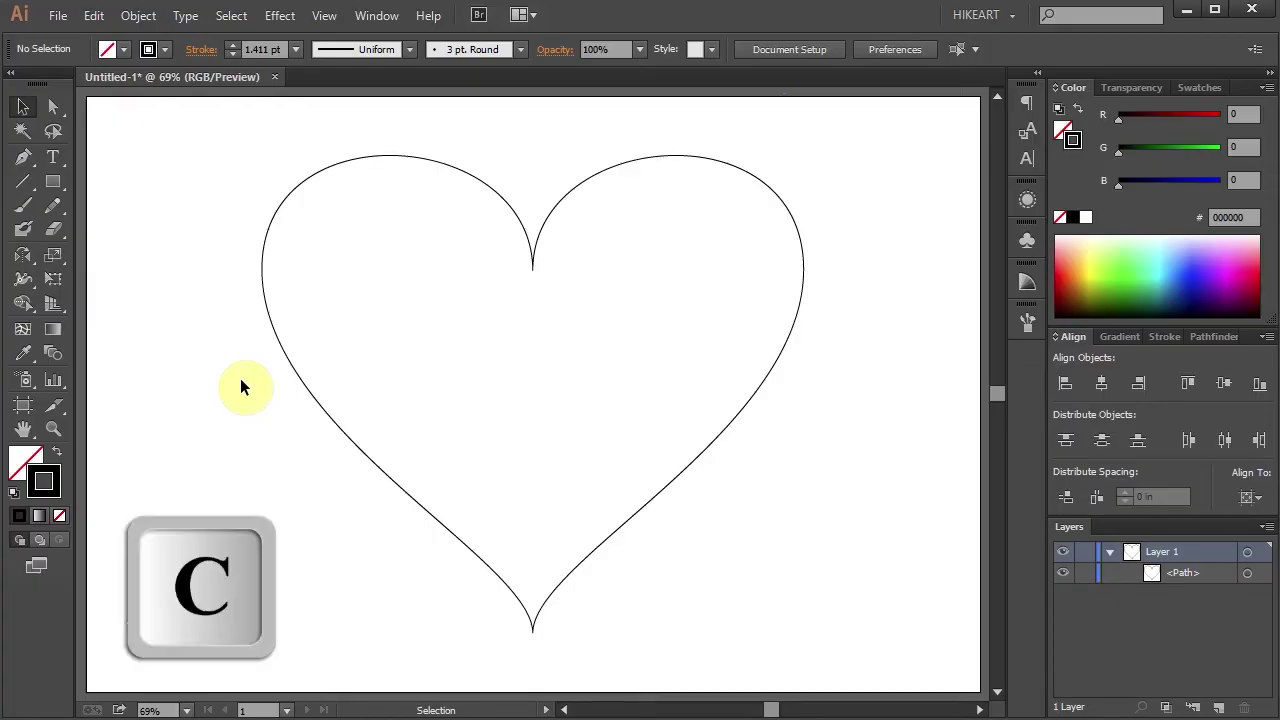
{"action": "key", "text": "c"}
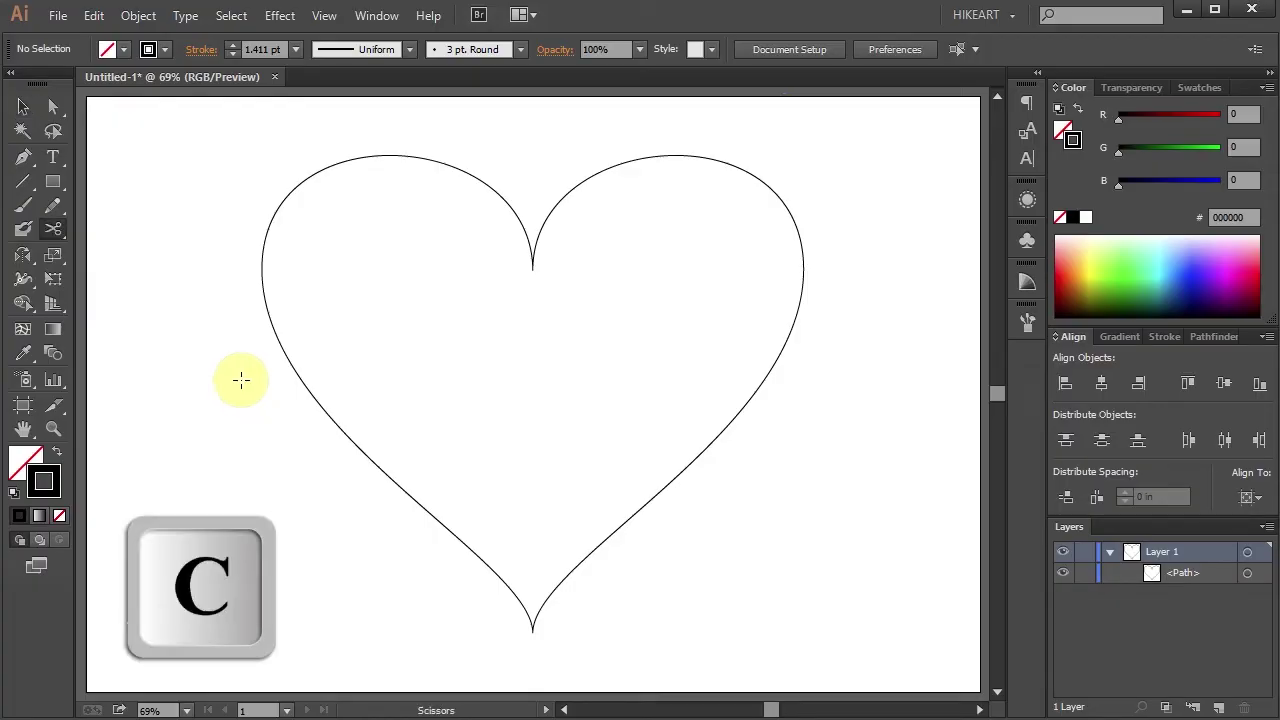
{"action": "left_click", "coordinate": [57, 229]}
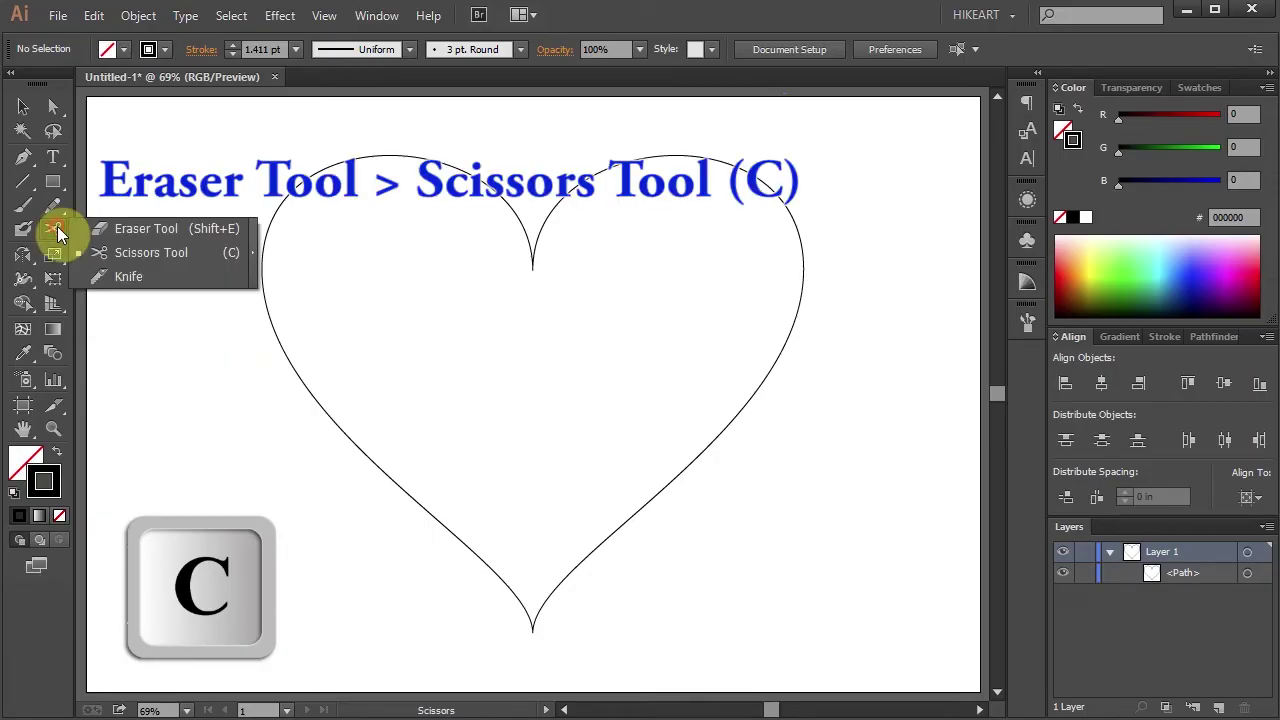
{"action": "left_click", "coordinate": [124, 252]}
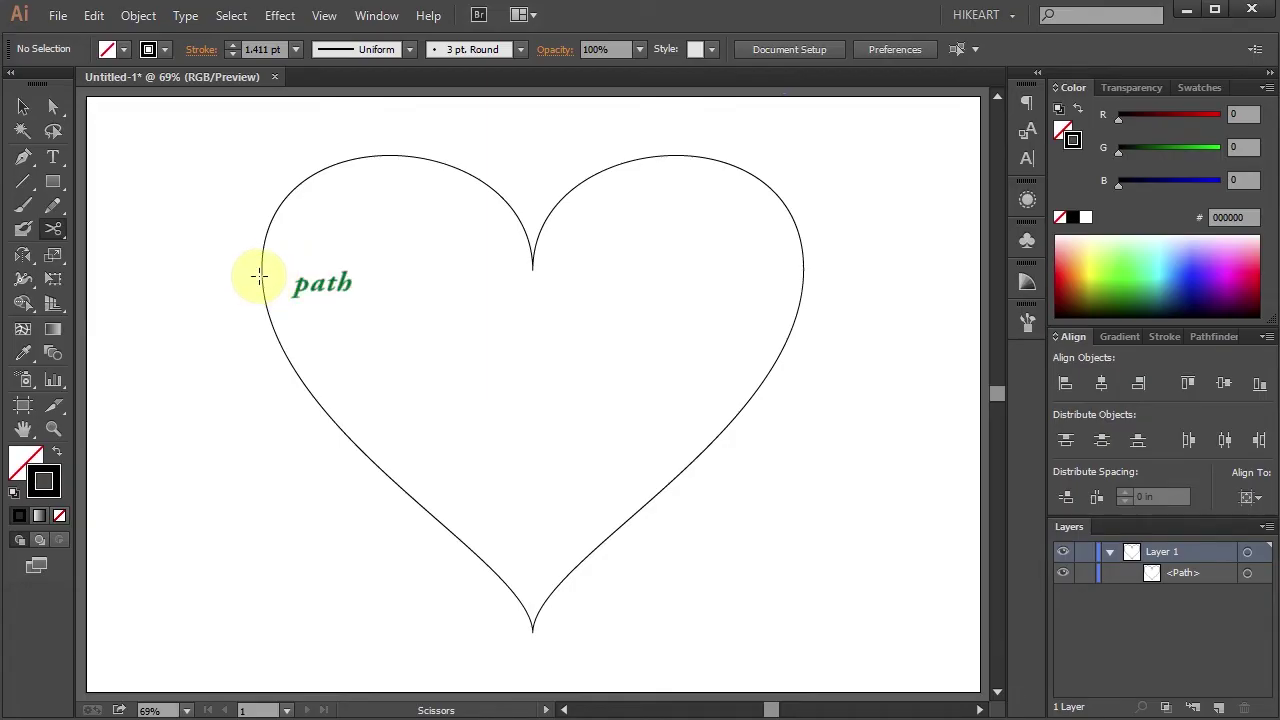
{"action": "left_click", "coordinate": [262, 273]}
{"action": "left_click", "coordinate": [261, 273]}
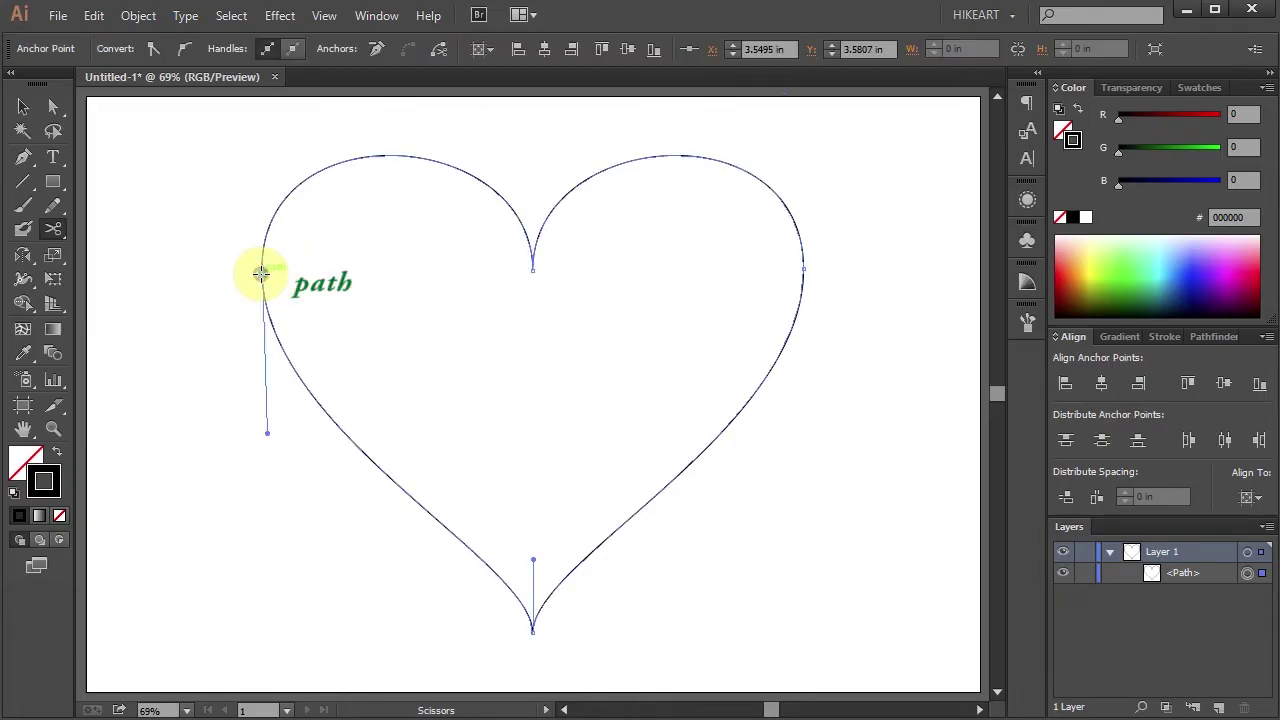
{"action": "left_click", "coordinate": [472, 550]}
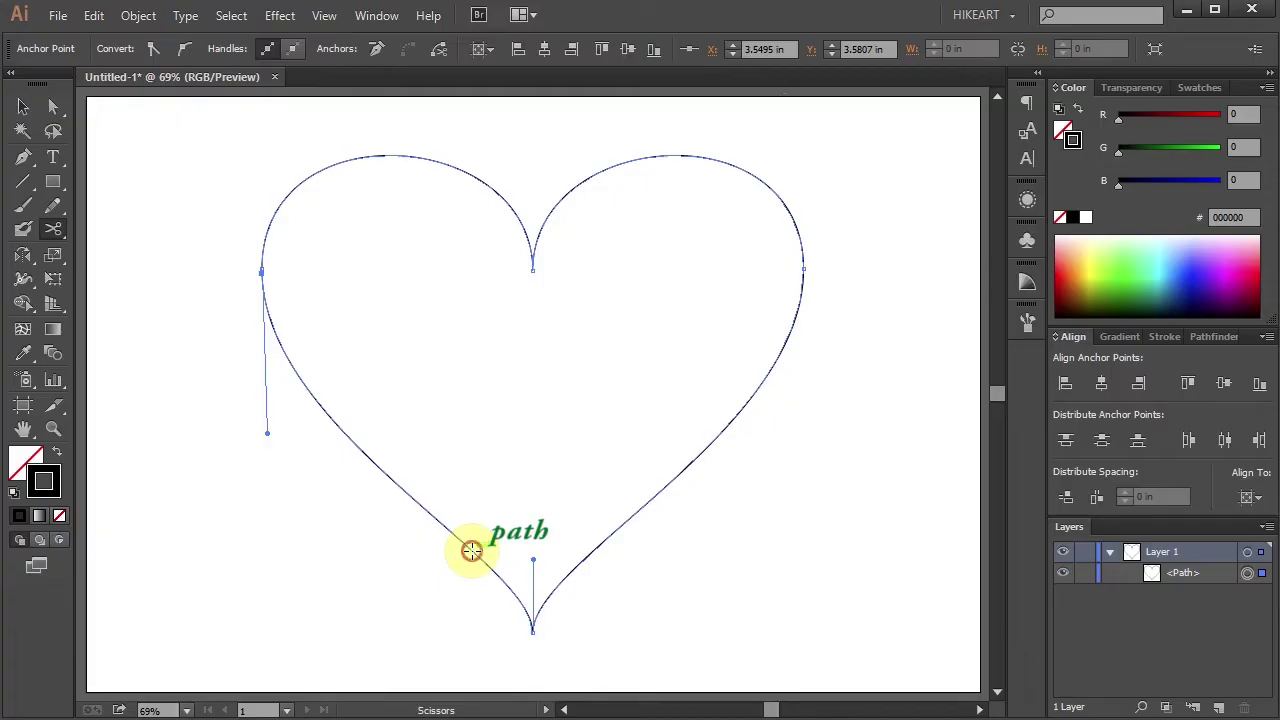
{"action": "left_click", "coordinate": [776, 193]}
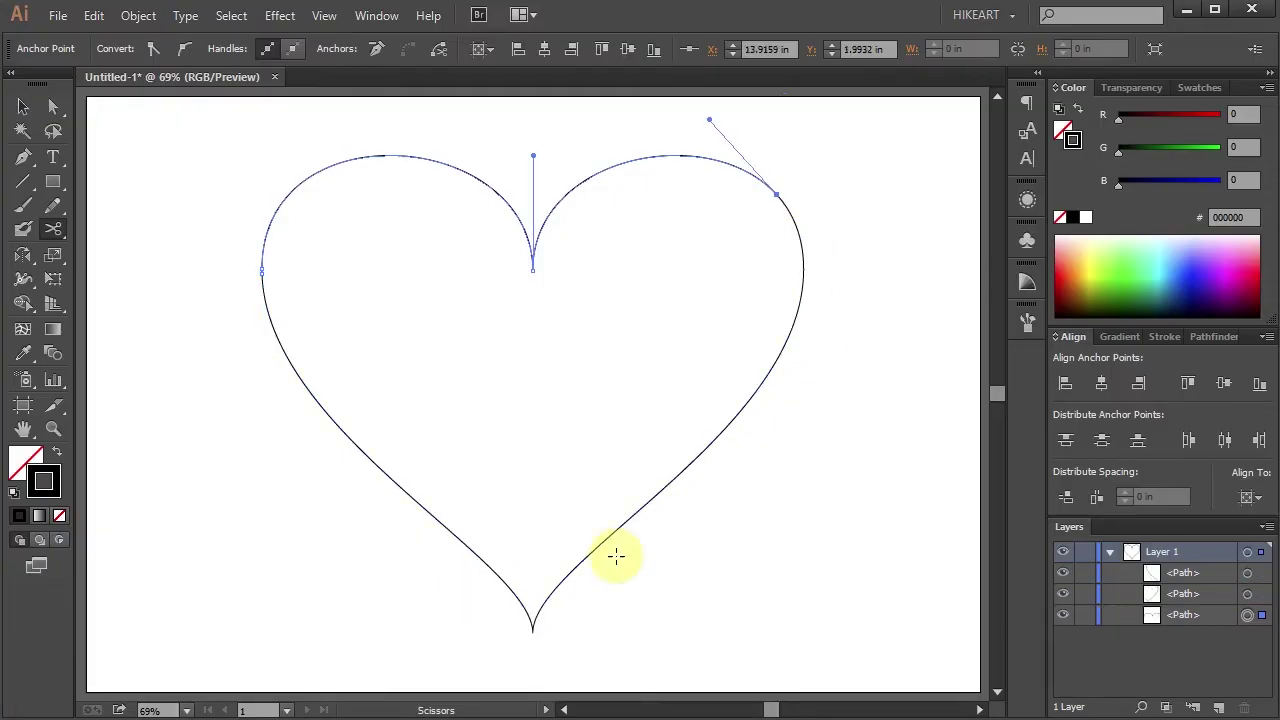
{"action": "left_click", "coordinate": [561, 582]}
{"action": "key", "text": "v"}
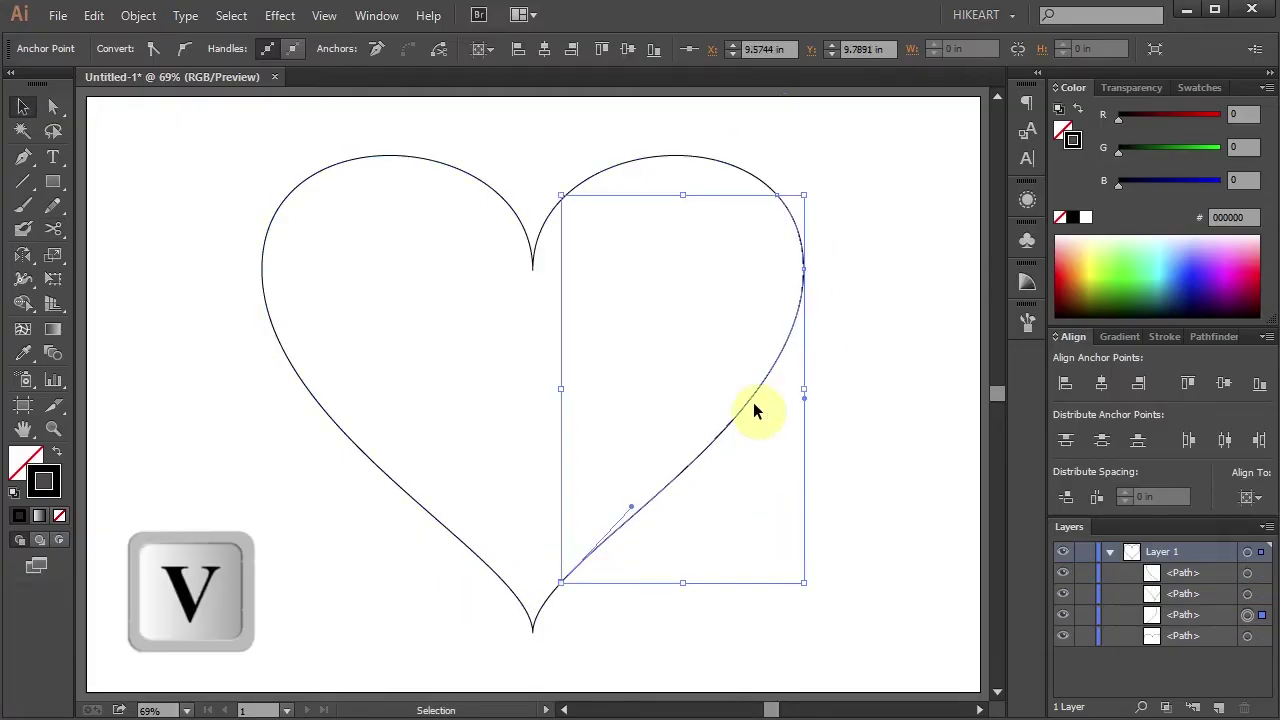
- Select the heart's lower-left piece and delete it
{"action": "left_click", "coordinate": [1089, 620]}
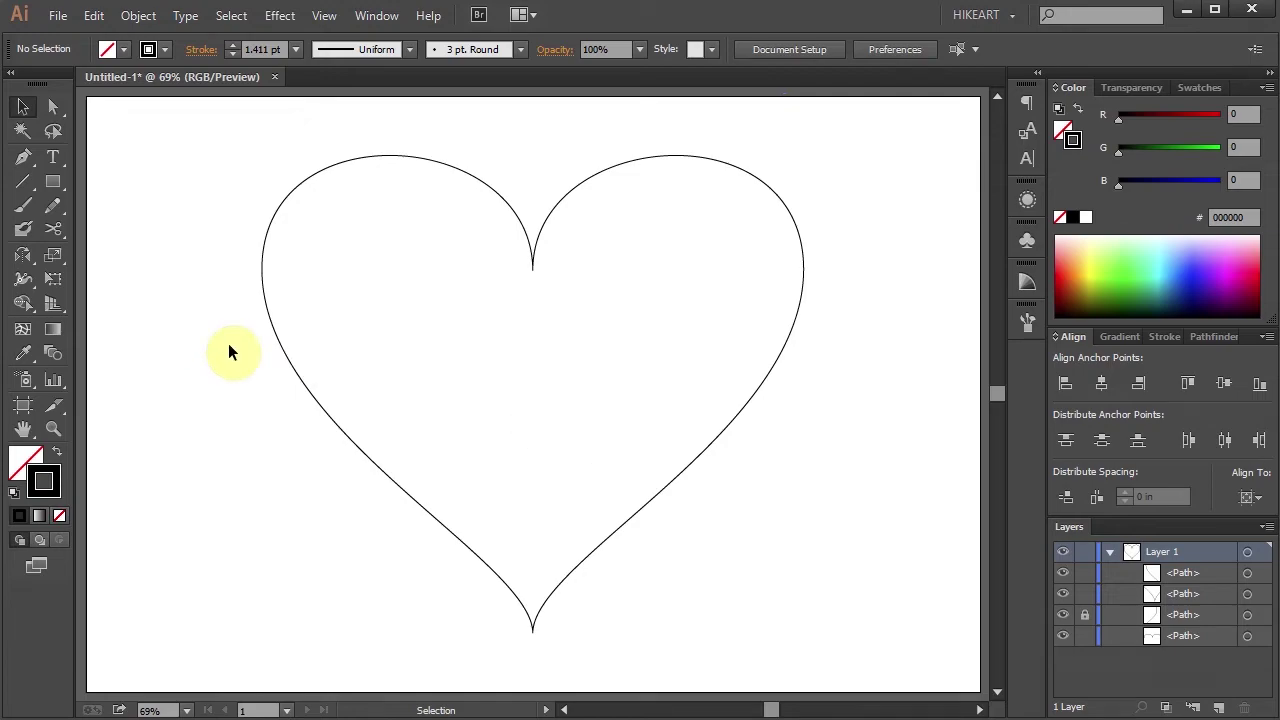
{"action": "key", "text": "v"}
{"action": "left_click_drag", "start_coordinate": [266, 357], "coordinate": [348, 411]}
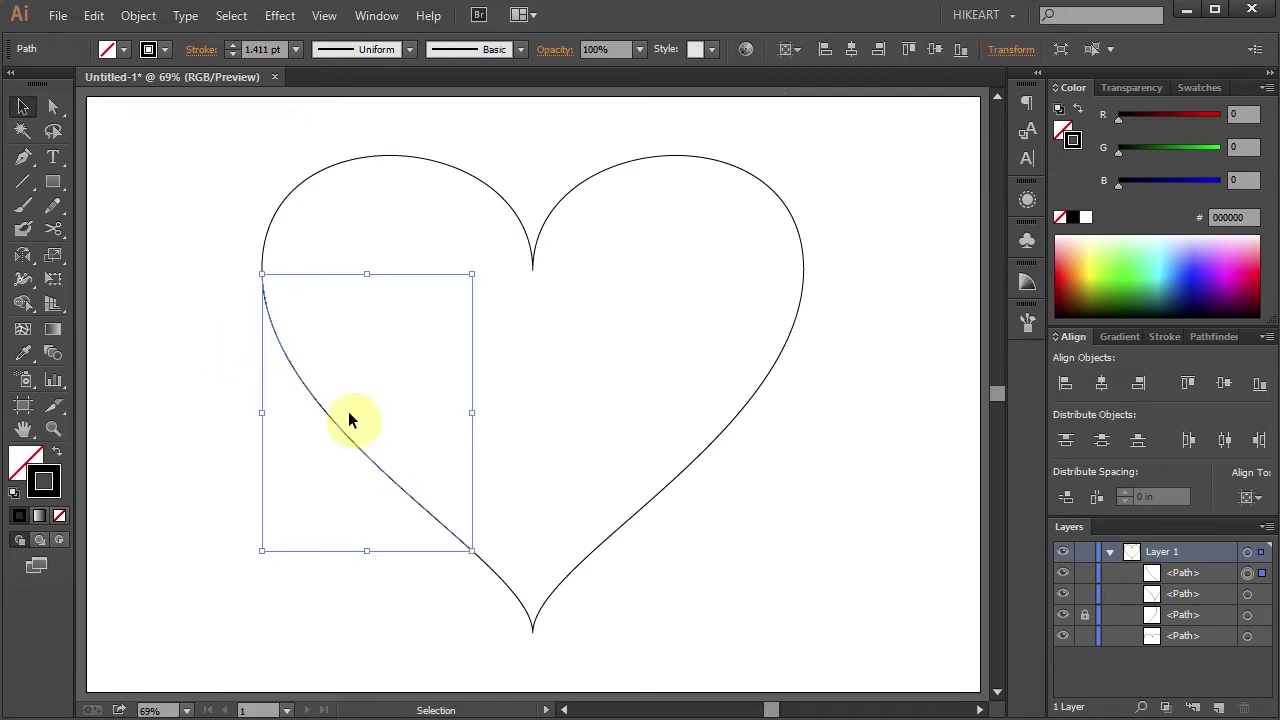
{"action": "key", "text": "Delete"}
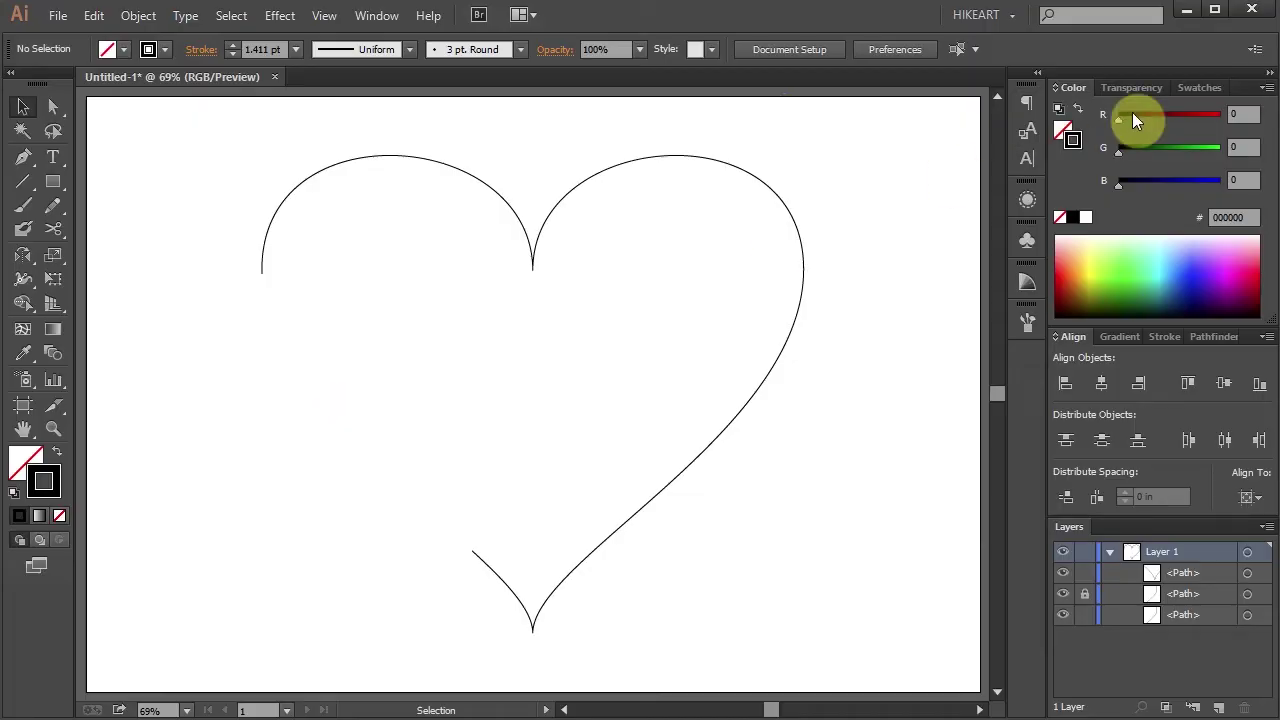
- Show the Swatches panel and select the heart's two top arcs
{"action": "left_click", "coordinate": [1198, 88]}
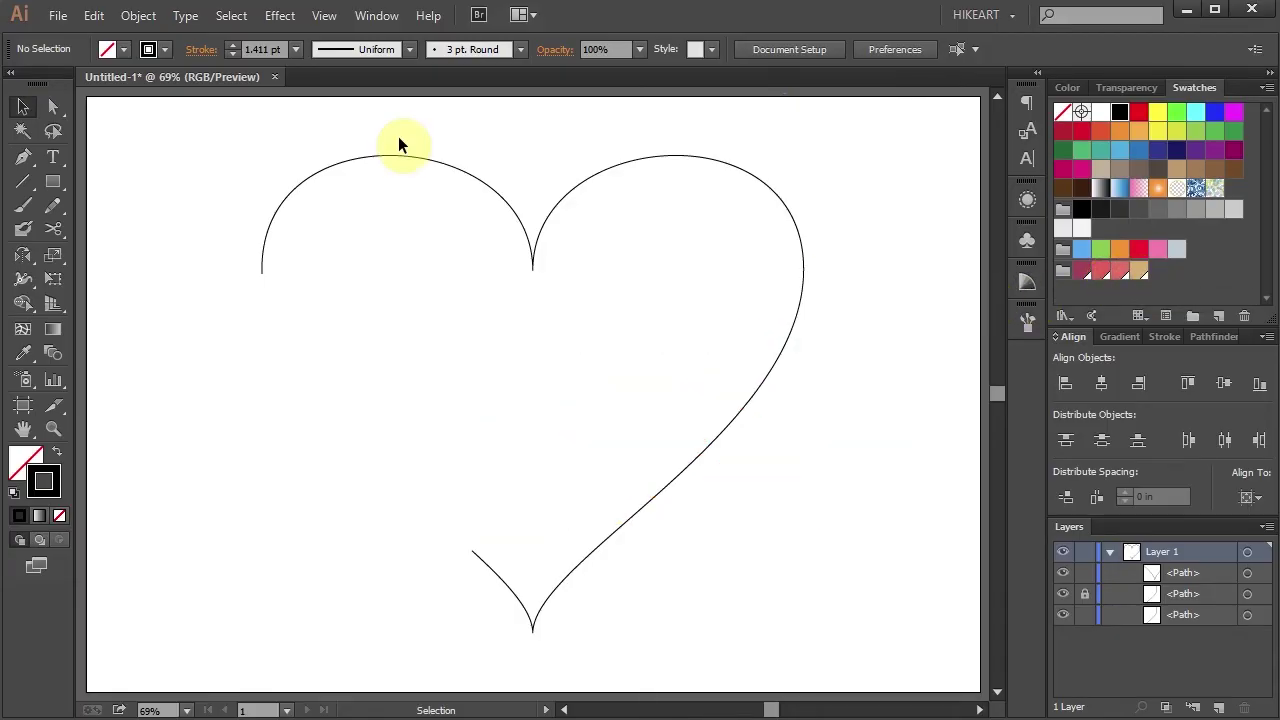
{"action": "left_click_drag", "start_coordinate": [398, 136], "coordinate": [595, 284]}
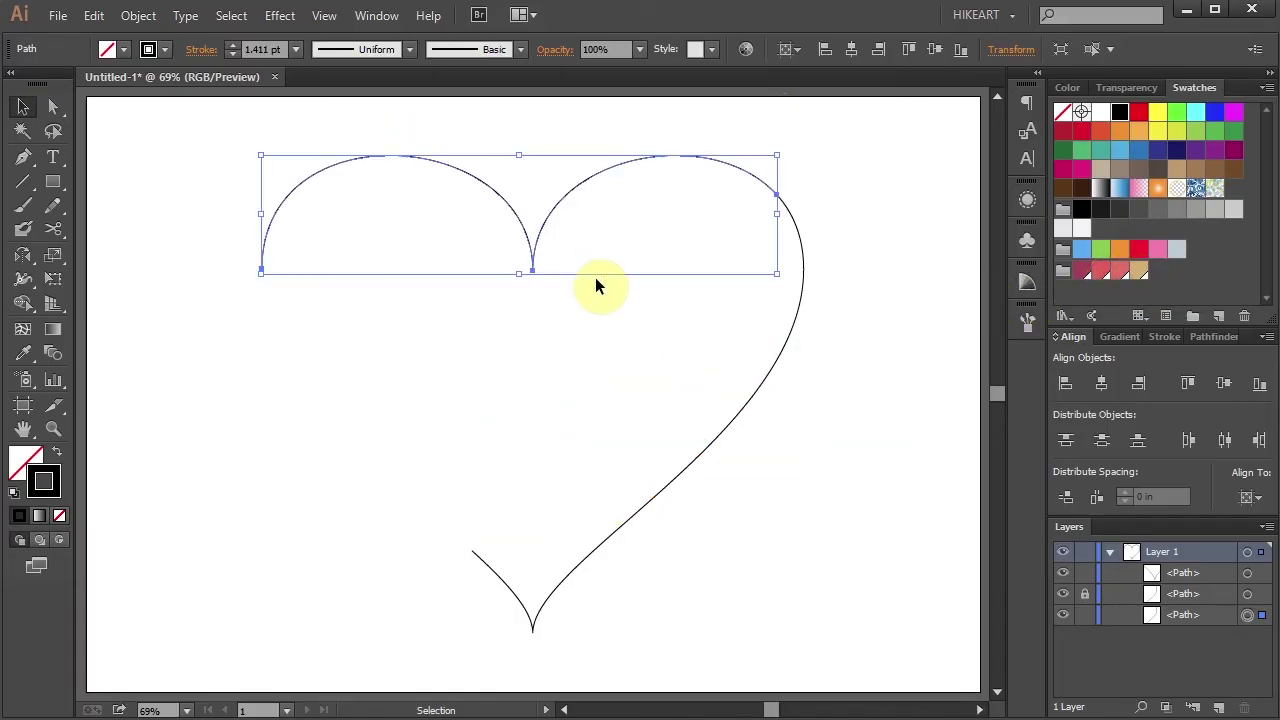
- Give the heart's top arcs a maroon 14 pt stroke with Width Profile 2
{"action": "left_click", "coordinate": [1081, 272]}
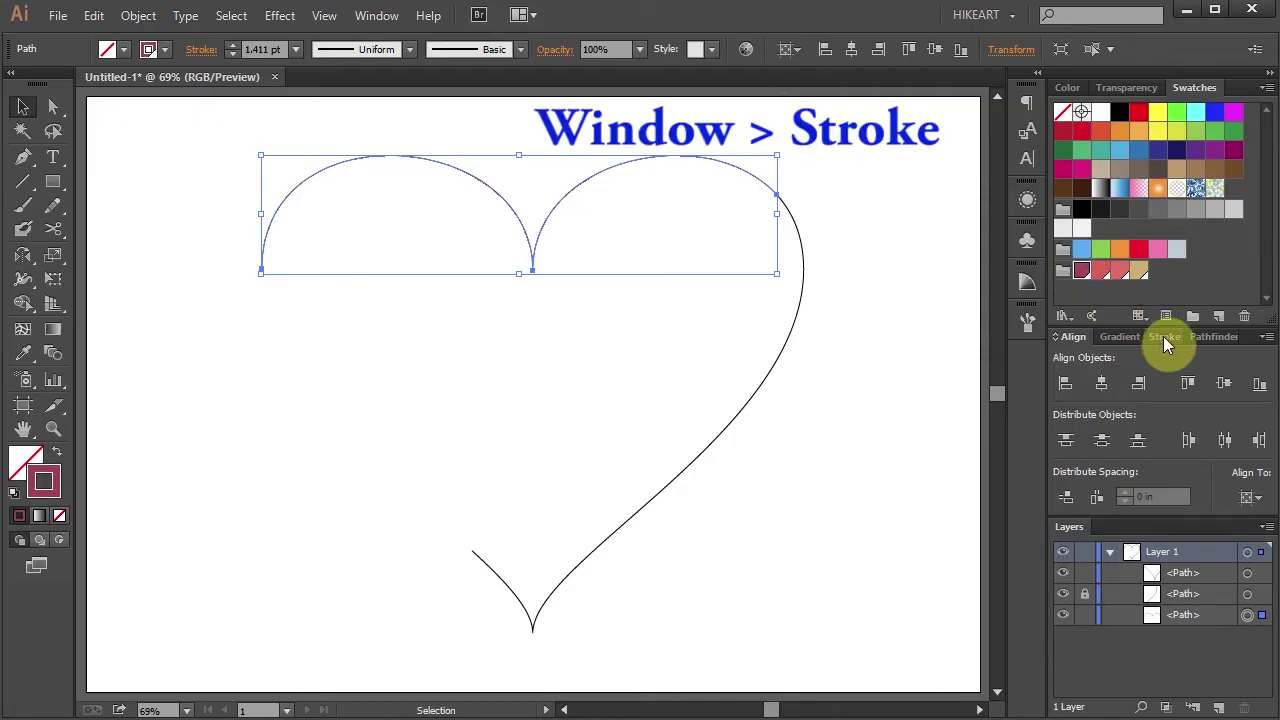
{"action": "key", "text": "ctrl+F10"}
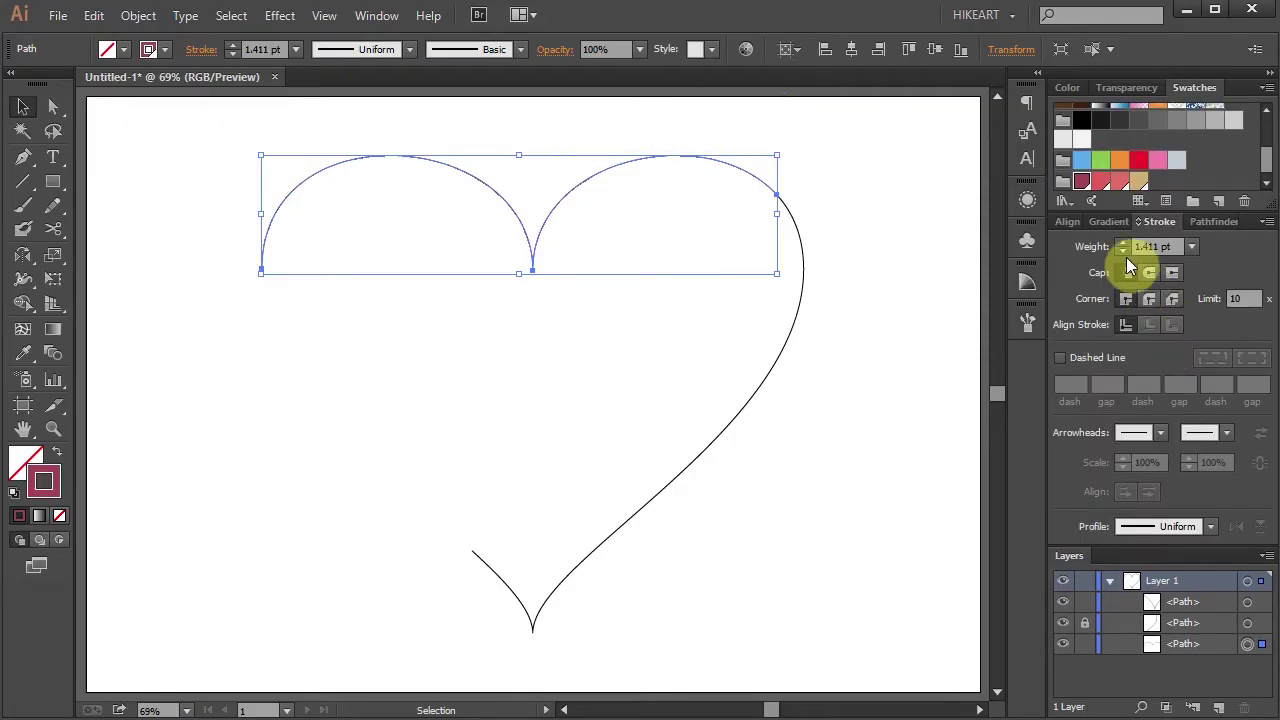
{"action": "left_click_drag", "start_coordinate": [1160, 247], "coordinate": [1100, 262]}
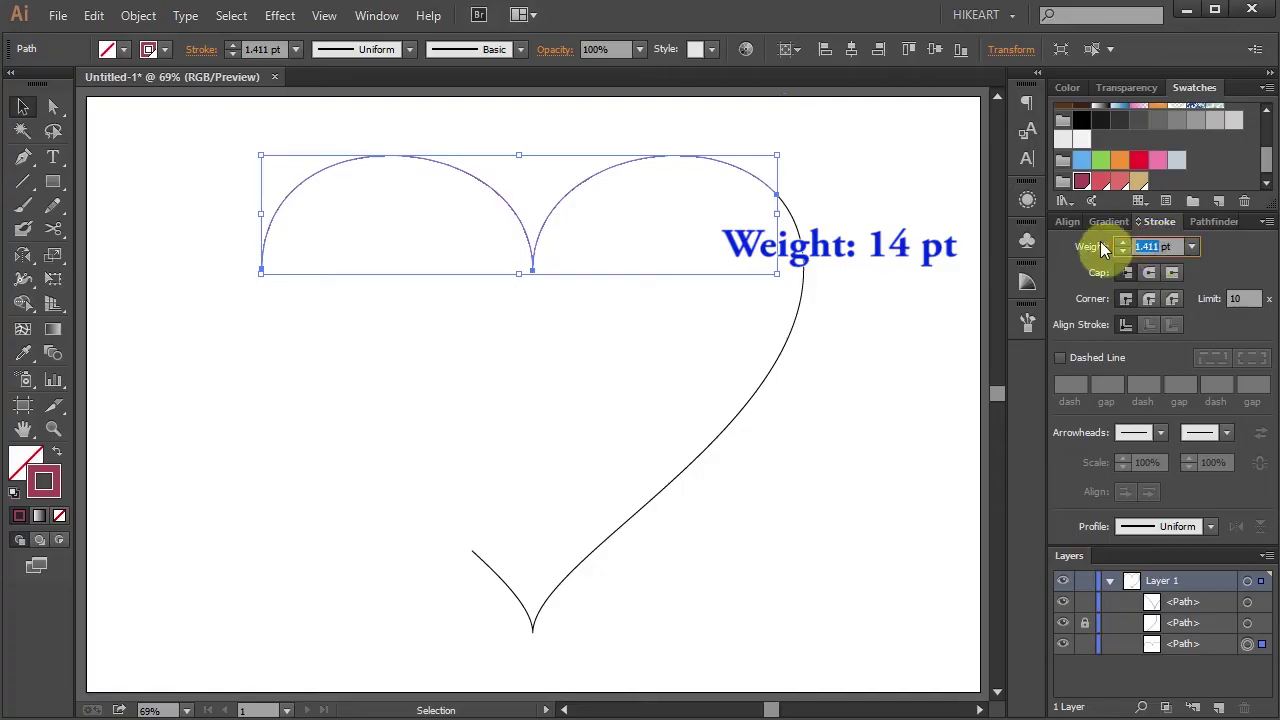
{"action": "type", "text": "14"}
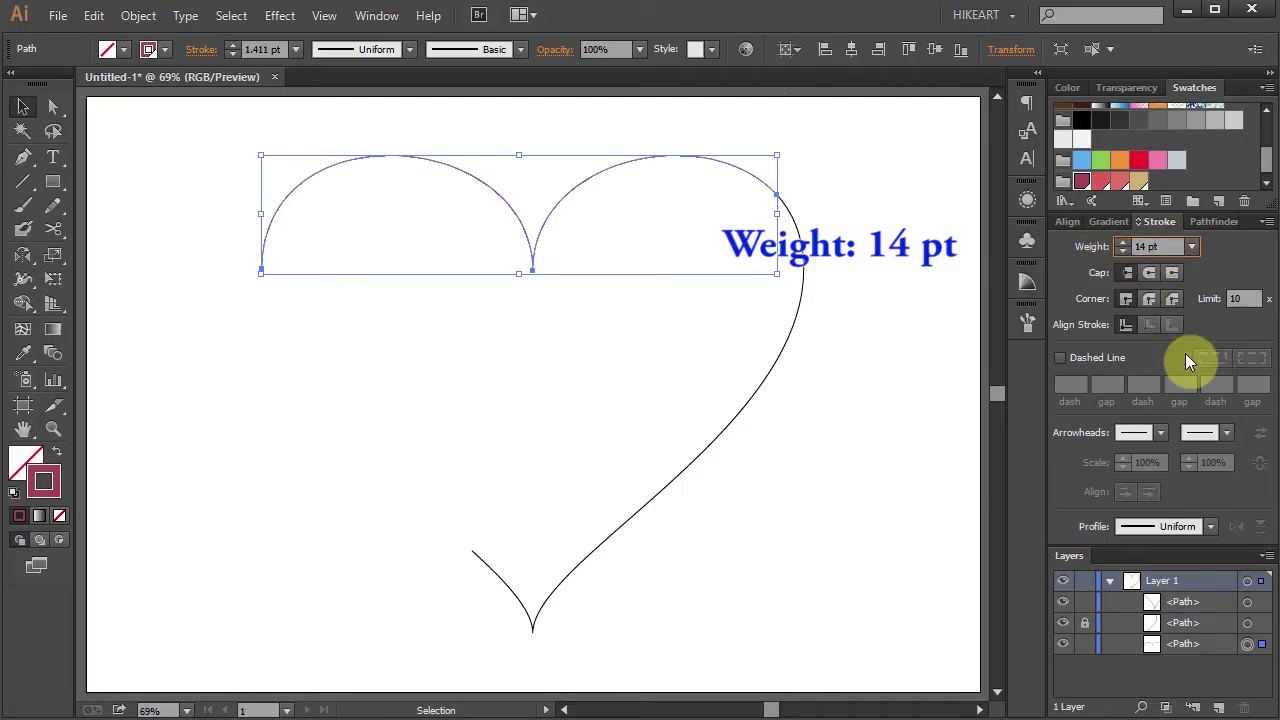
{"action": "left_click", "coordinate": [1211, 525]}
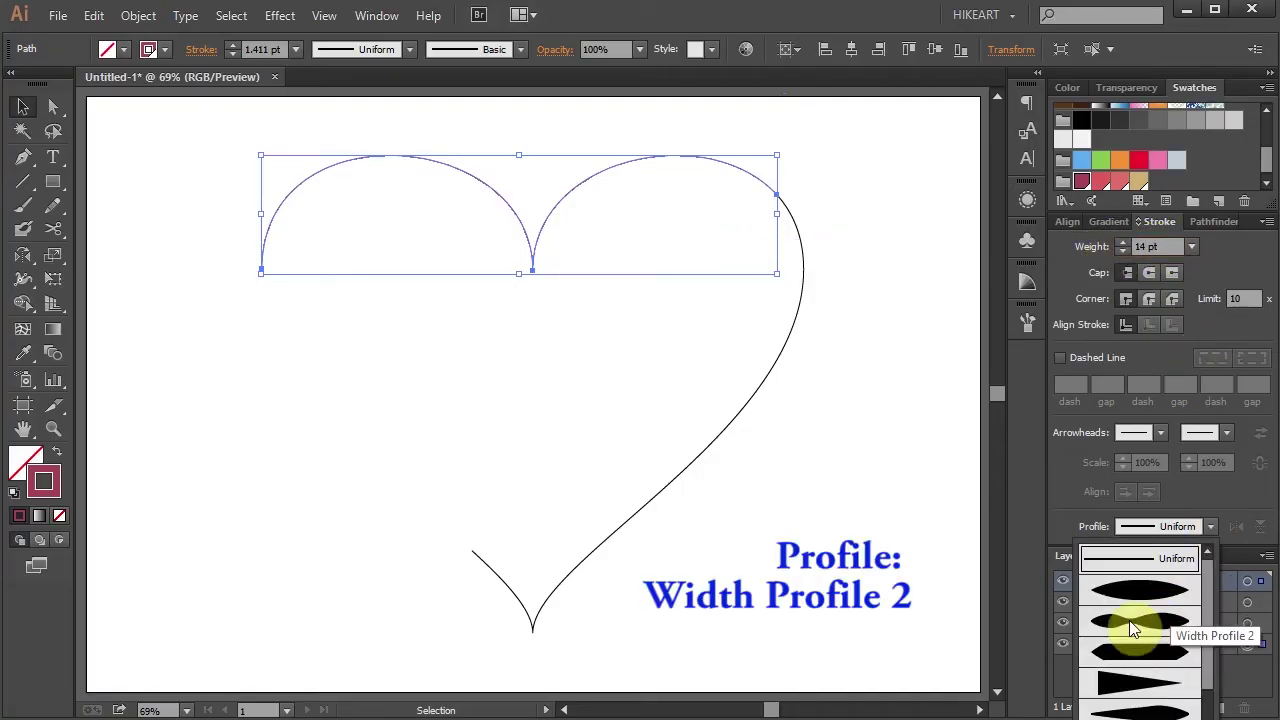
{"action": "left_click", "coordinate": [1158, 618]}
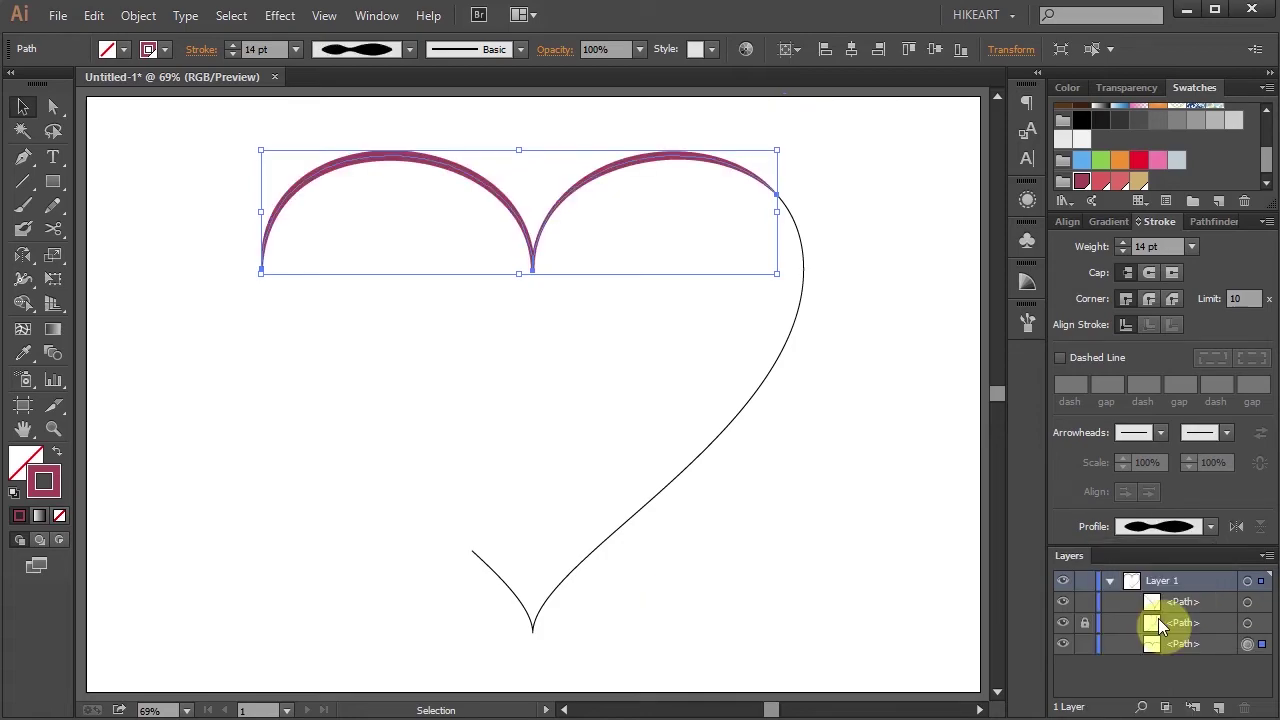
- Give the small bottom piece a maroon 14 pt stroke with Width Profile 4
{"action": "left_click", "coordinate": [527, 620]}
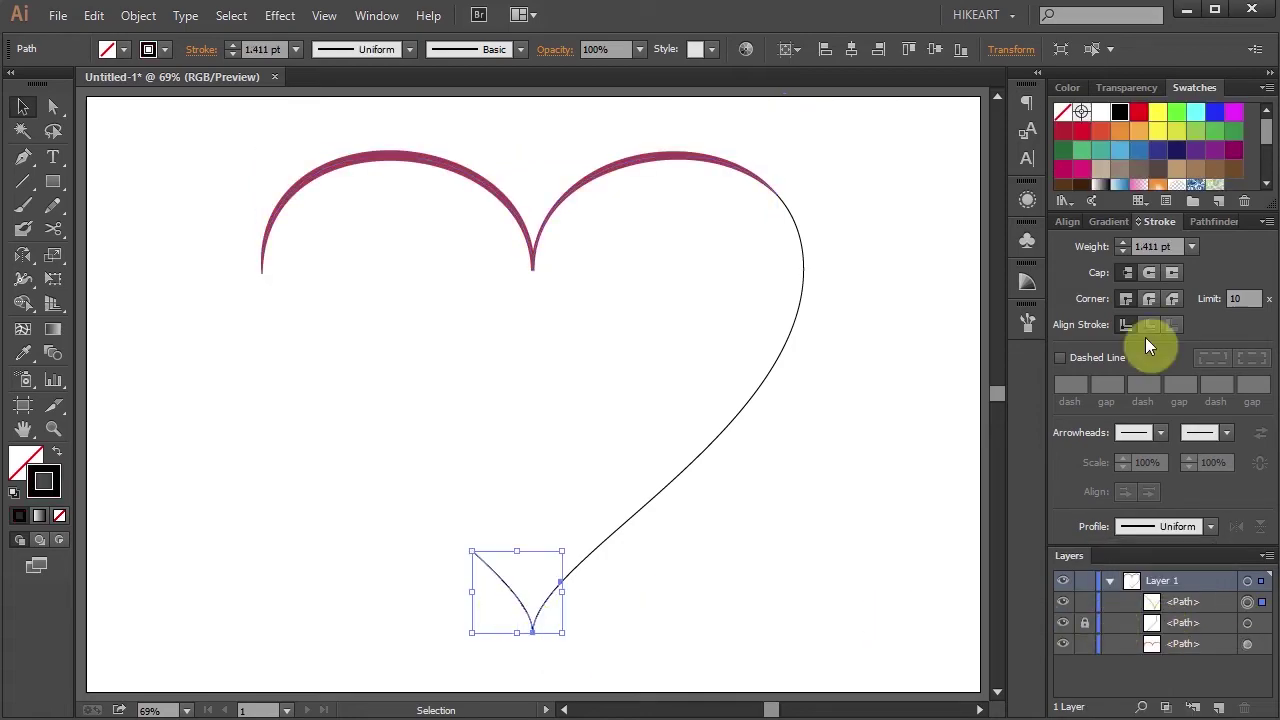
{"action": "scroll", "coordinate": [1130, 180], "scroll_direction": "down", "scroll_amount": 3}
{"action": "left_click", "coordinate": [1083, 180]}
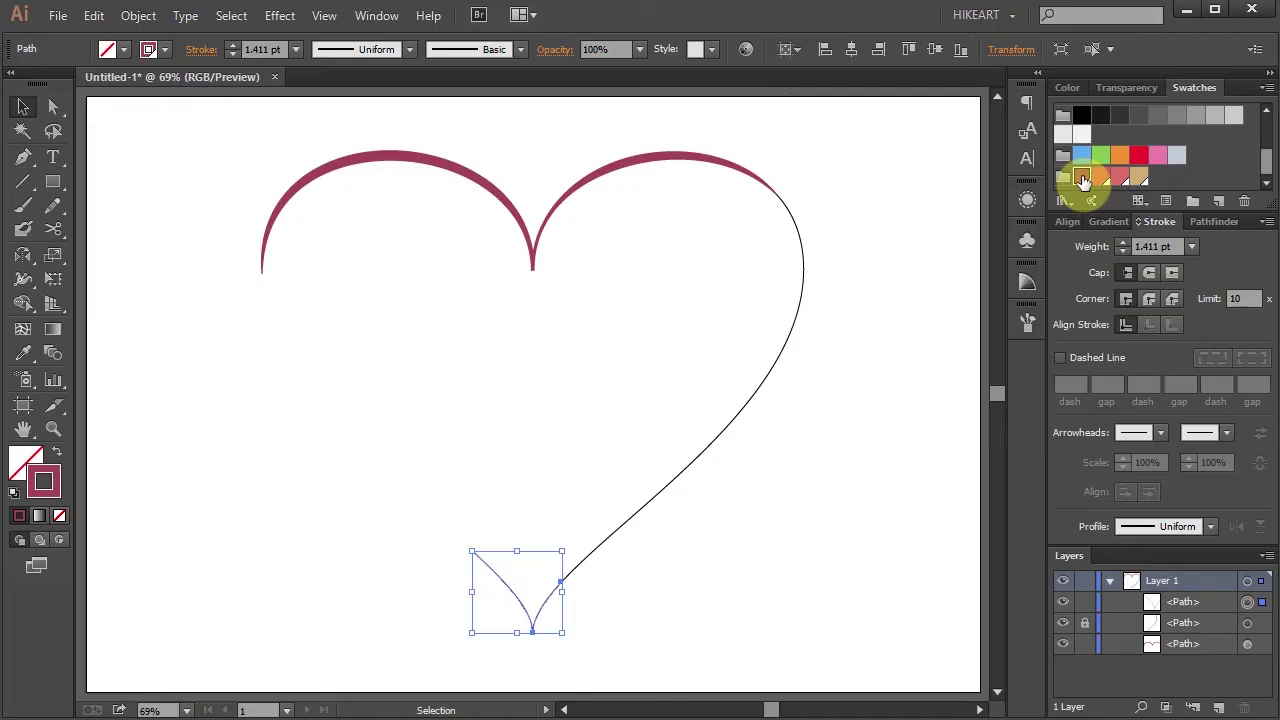
{"action": "left_click", "coordinate": [1092, 247]}
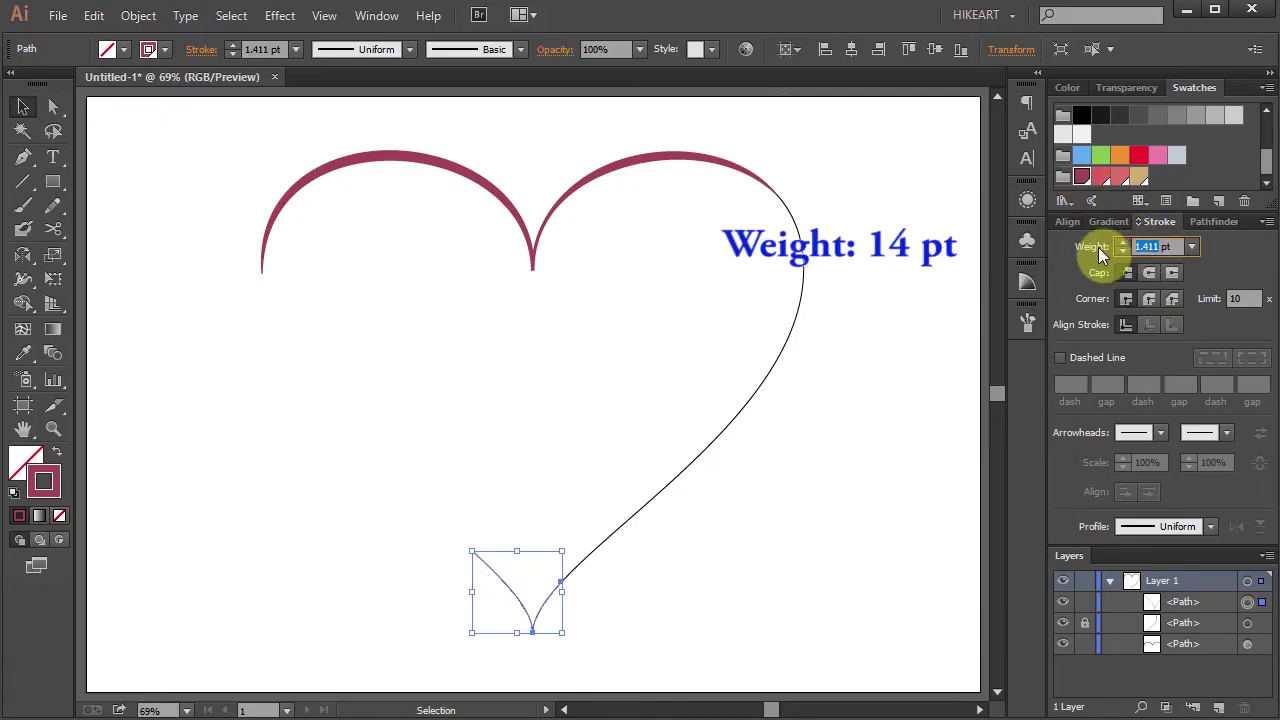
{"action": "left_click", "coordinate": [1149, 362]}
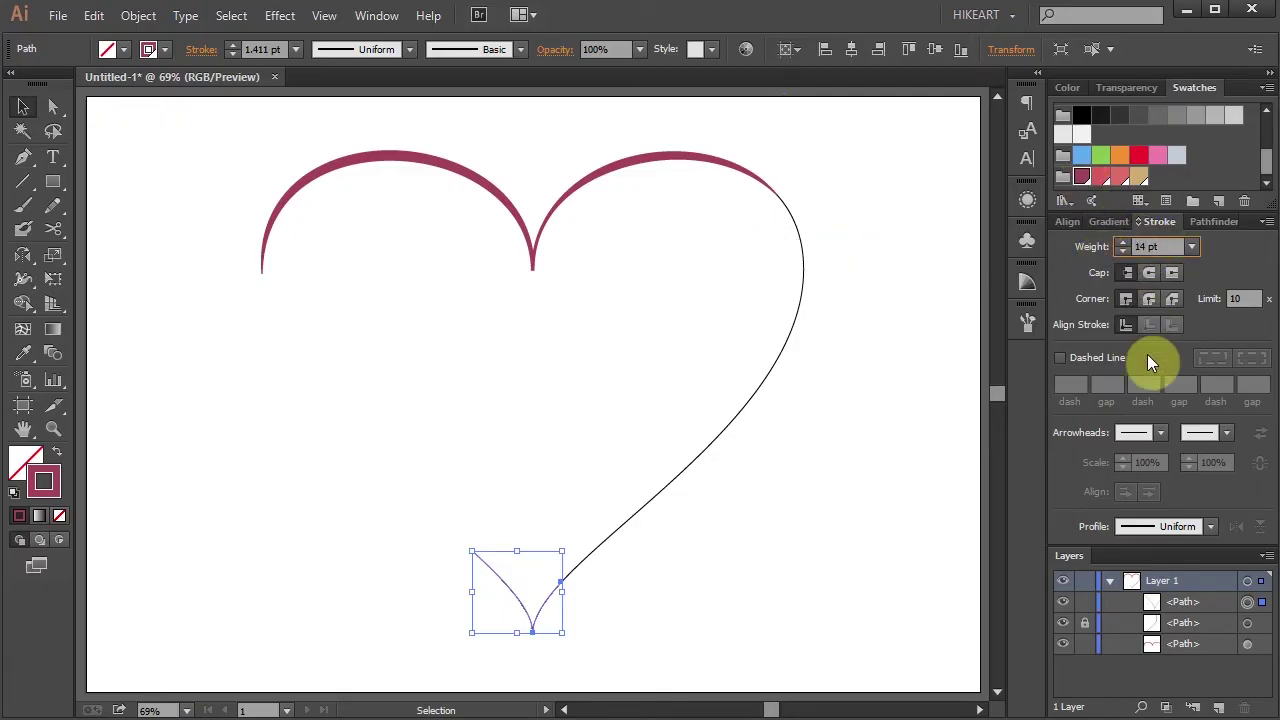
{"action": "left_click", "coordinate": [1209, 528]}
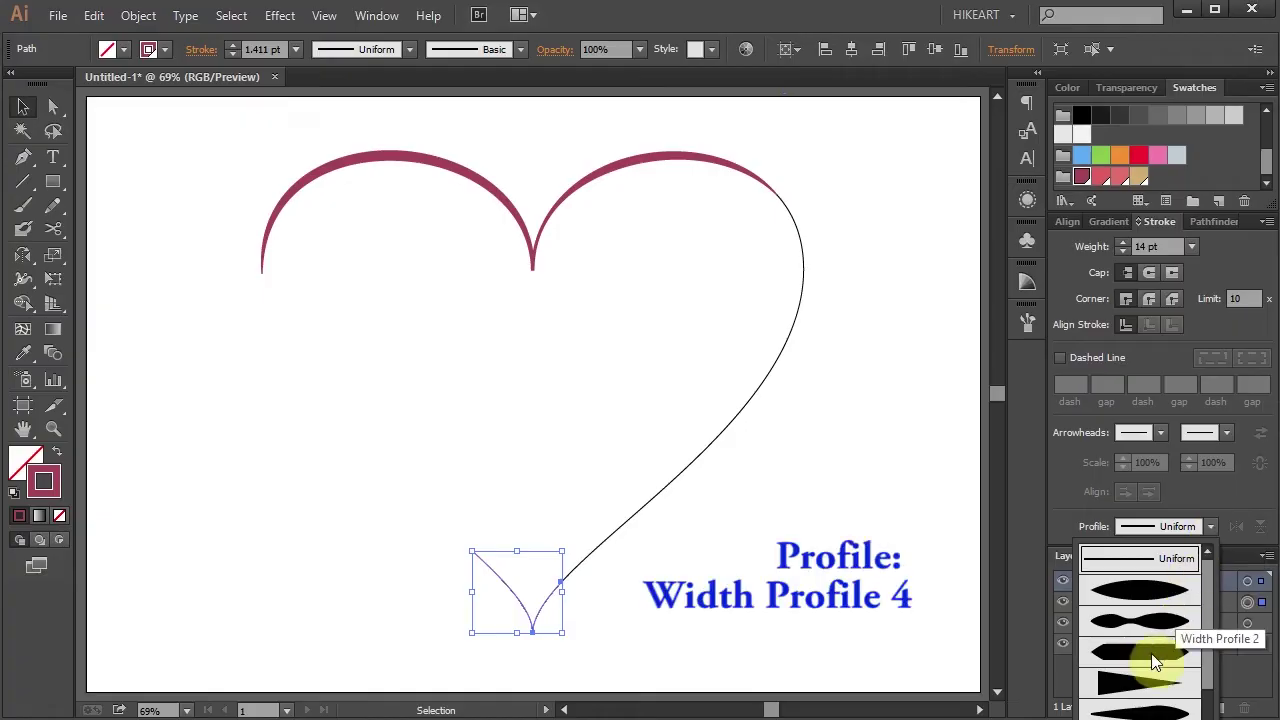
{"action": "left_click", "coordinate": [1119, 686]}
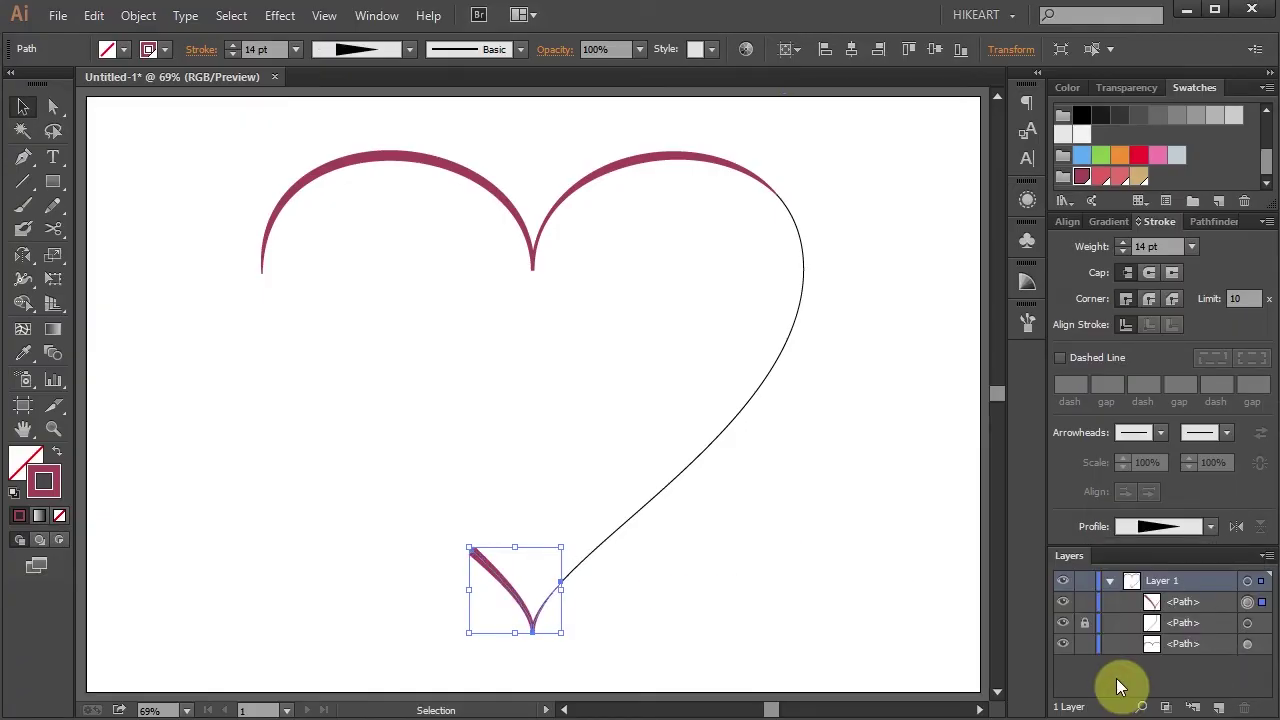
{"action": "left_click", "coordinate": [941, 614]}
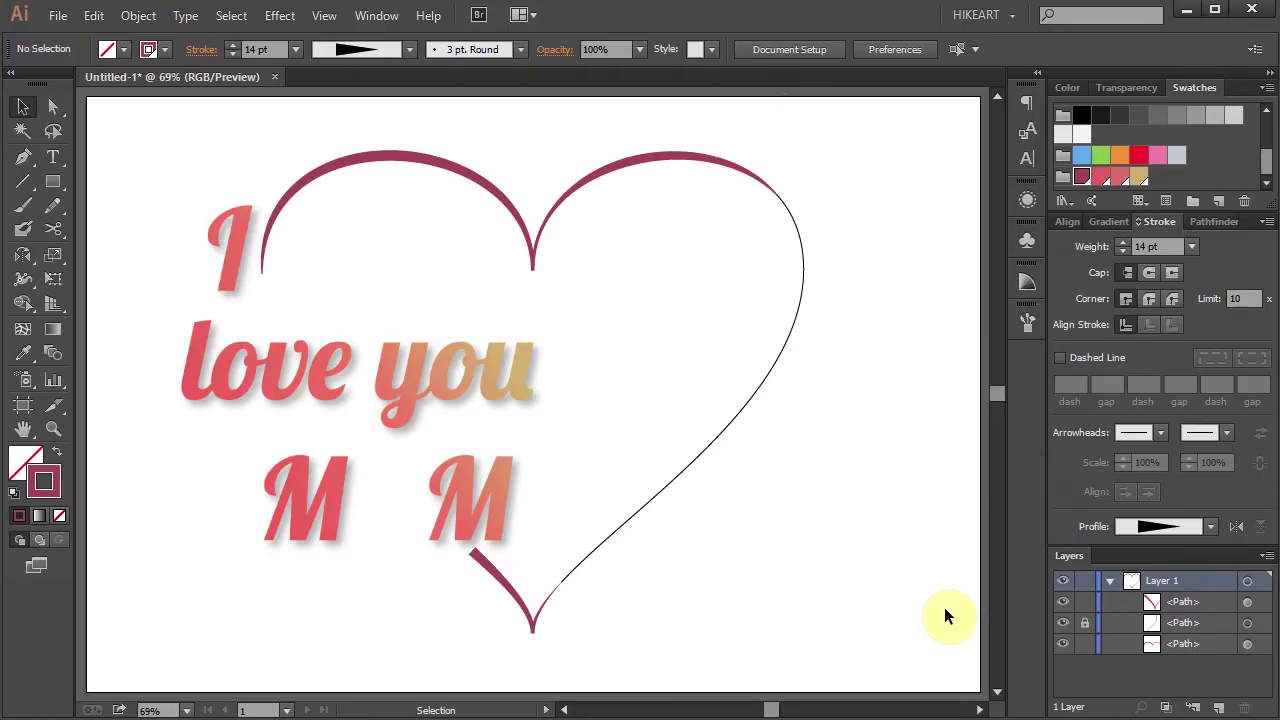
- Place the text beside the heart's left lobe, scale it up and move it higher
{"action": "left_click", "coordinate": [53, 157]}
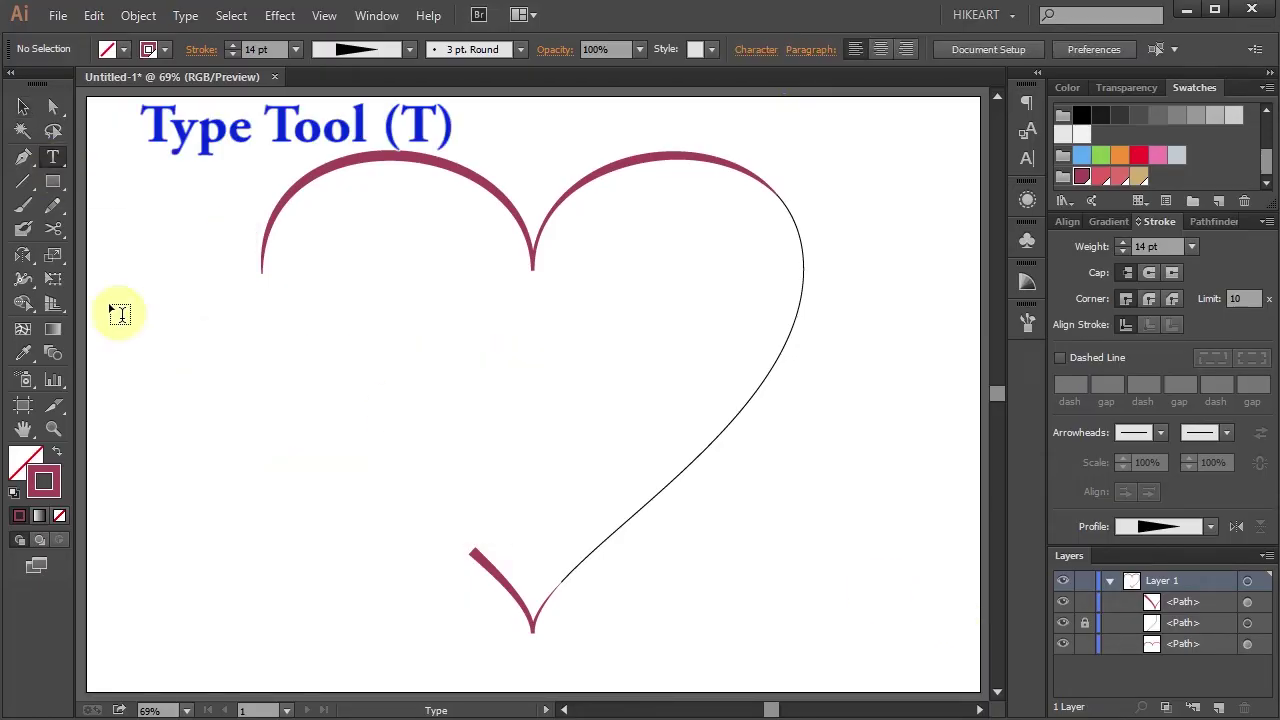
{"action": "left_click", "coordinate": [209, 313]}
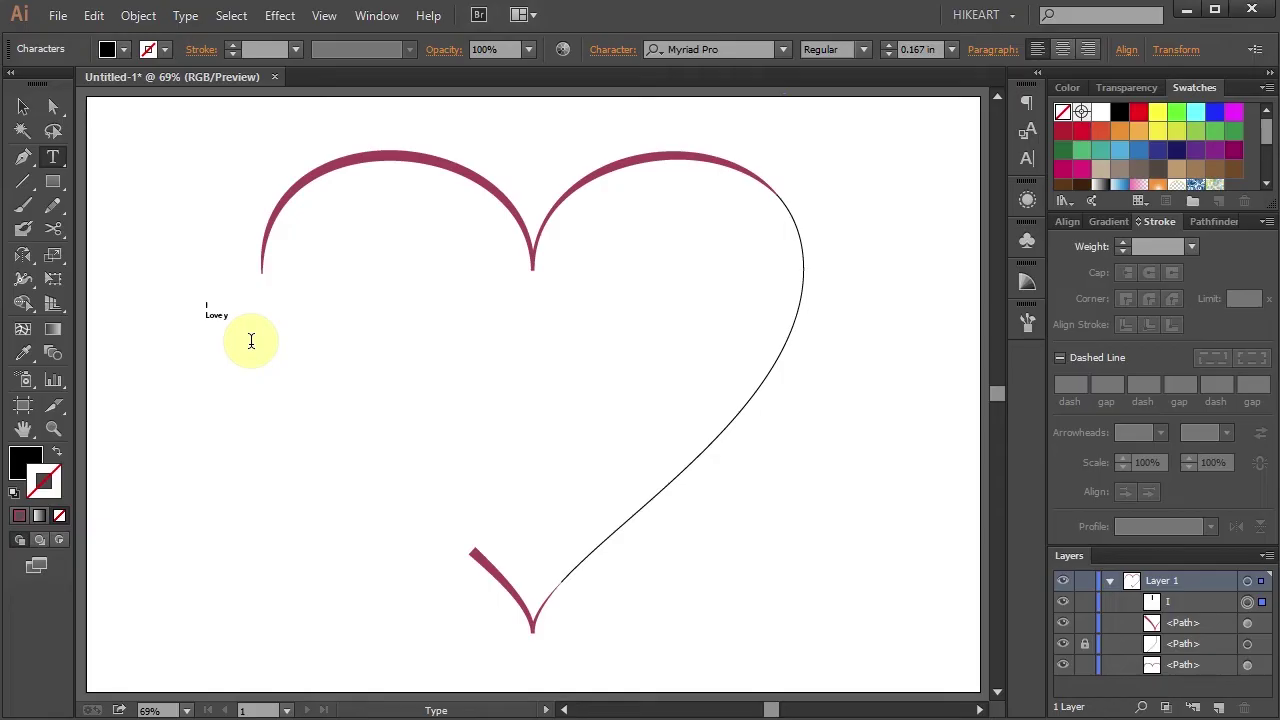
{"action": "left_click", "coordinate": [23, 106]}
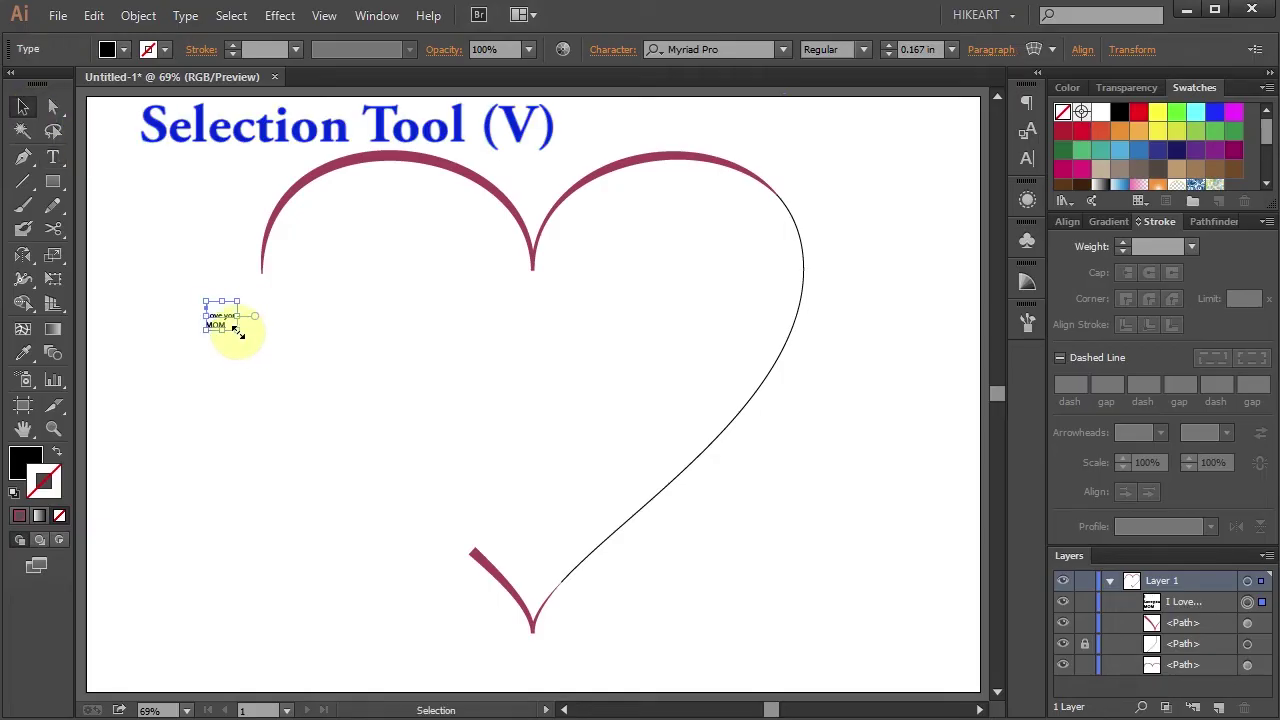
{"action": "left_click_drag", "start_coordinate": [237, 330], "coordinate": [634, 631]}
{"action": "left_click_drag", "start_coordinate": [337, 476], "coordinate": [349, 366]}
- Set the I Love you MOM text to Lobster 1.4, then enlarge it and shift it up-left
{"action": "left_click", "coordinate": [53, 157]}
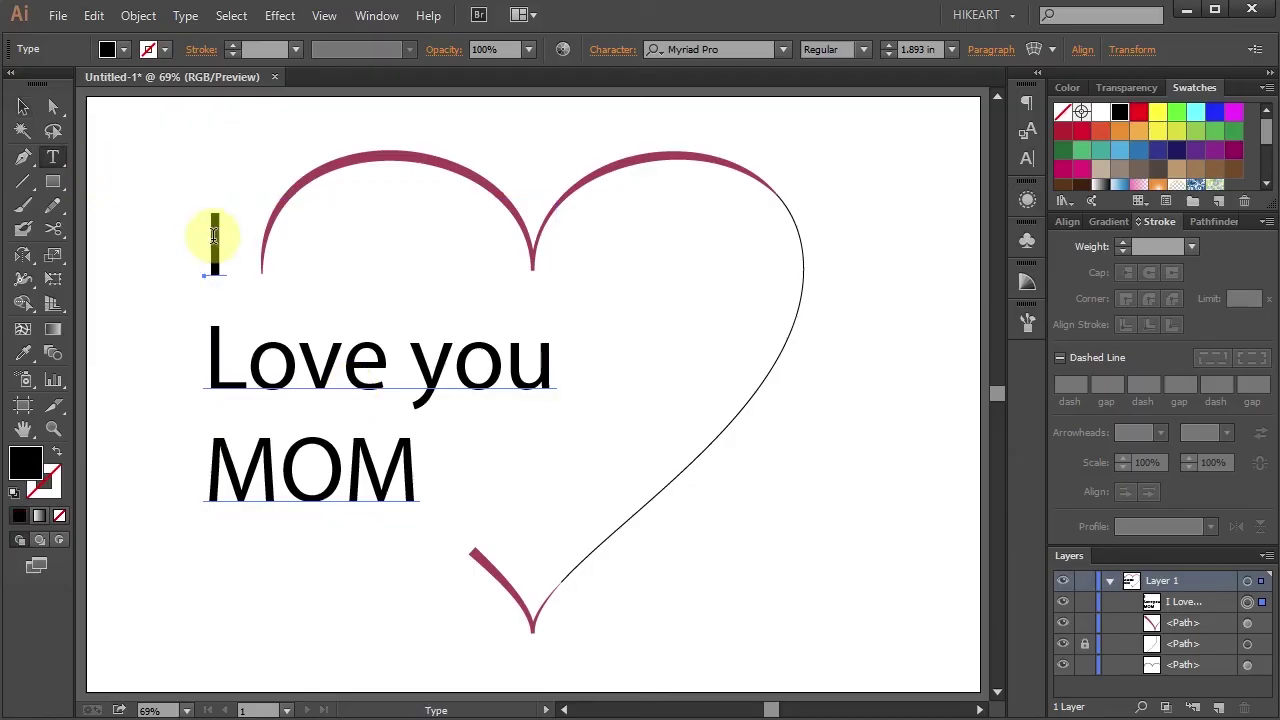
{"action": "left_click_drag", "start_coordinate": [205, 235], "coordinate": [413, 457]}
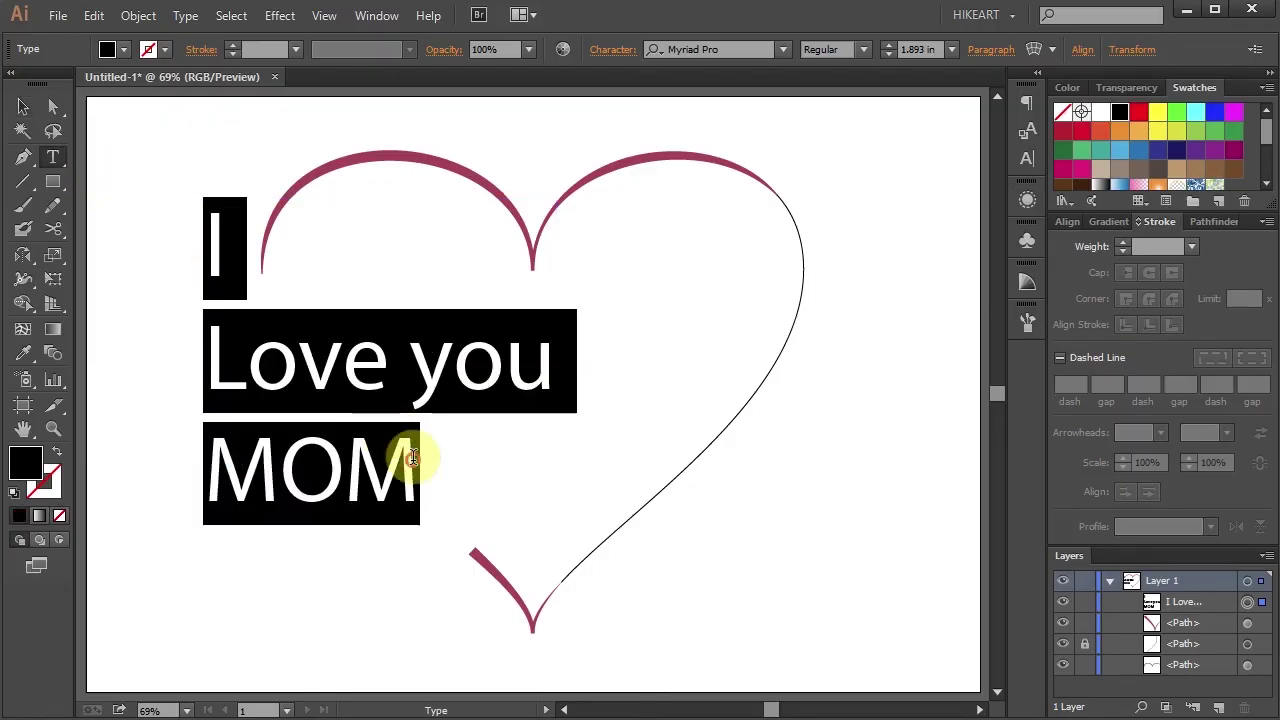
{"action": "left_click", "coordinate": [741, 48]}
{"action": "type", "text": "Lobster"}
{"action": "left_click", "coordinate": [821, 80]}
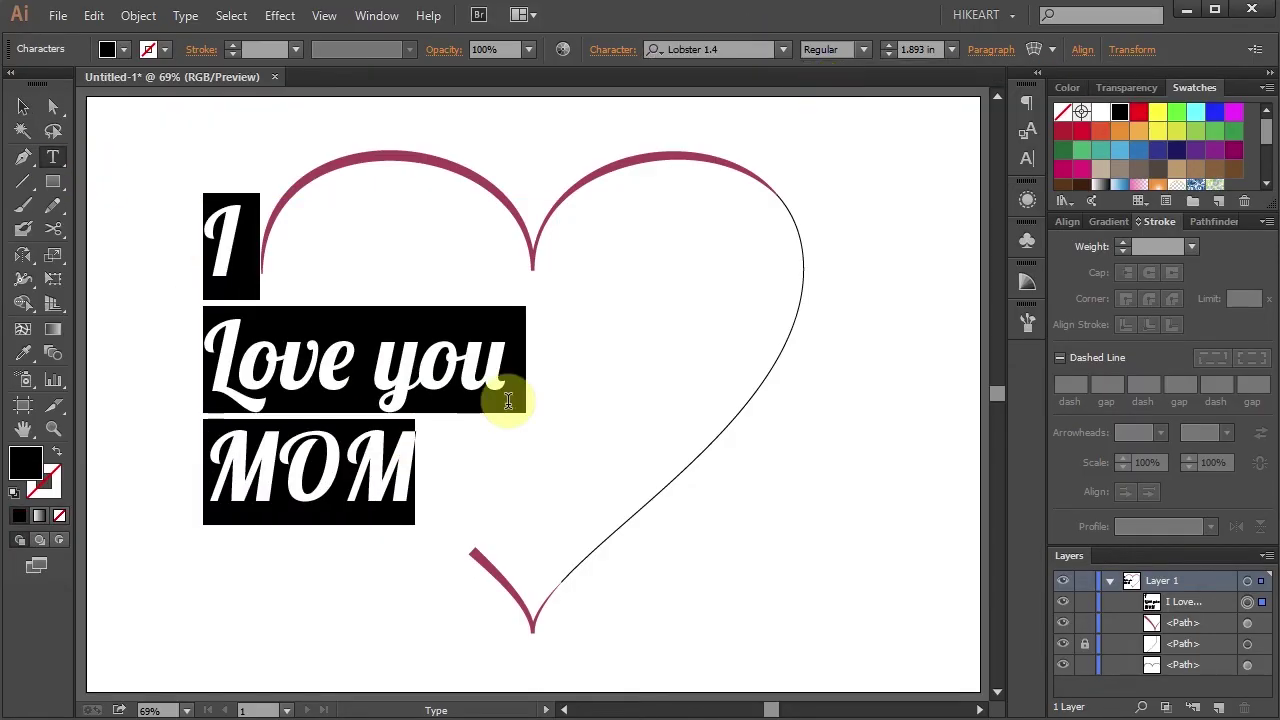
{"action": "key", "text": "Escape"}
{"action": "left_click_drag", "start_coordinate": [343, 466], "coordinate": [611, 627]}
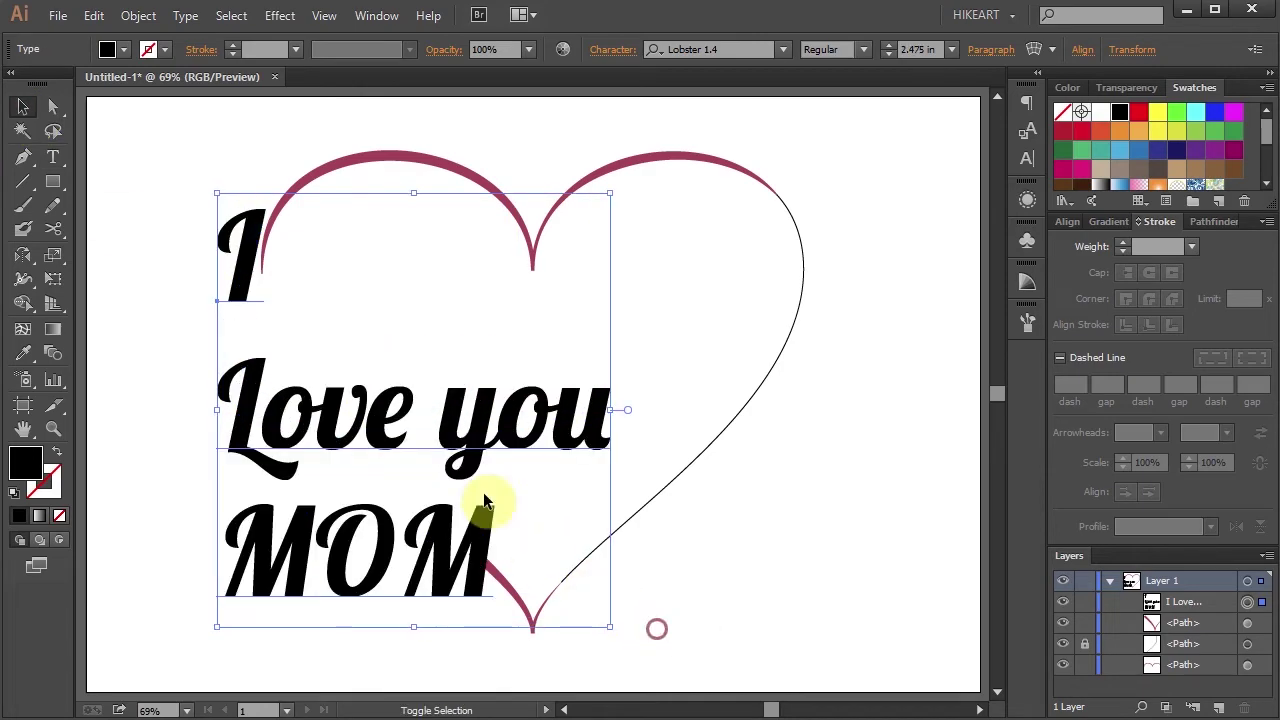
{"action": "left_click_drag", "start_coordinate": [483, 500], "coordinate": [449, 423]}
{"action": "left_click", "coordinate": [677, 594]}
- Tighten the text's line spacing and nudge the text block left
{"action": "left_click", "coordinate": [53, 157]}
{"action": "left_click_drag", "start_coordinate": [214, 214], "coordinate": [598, 440]}
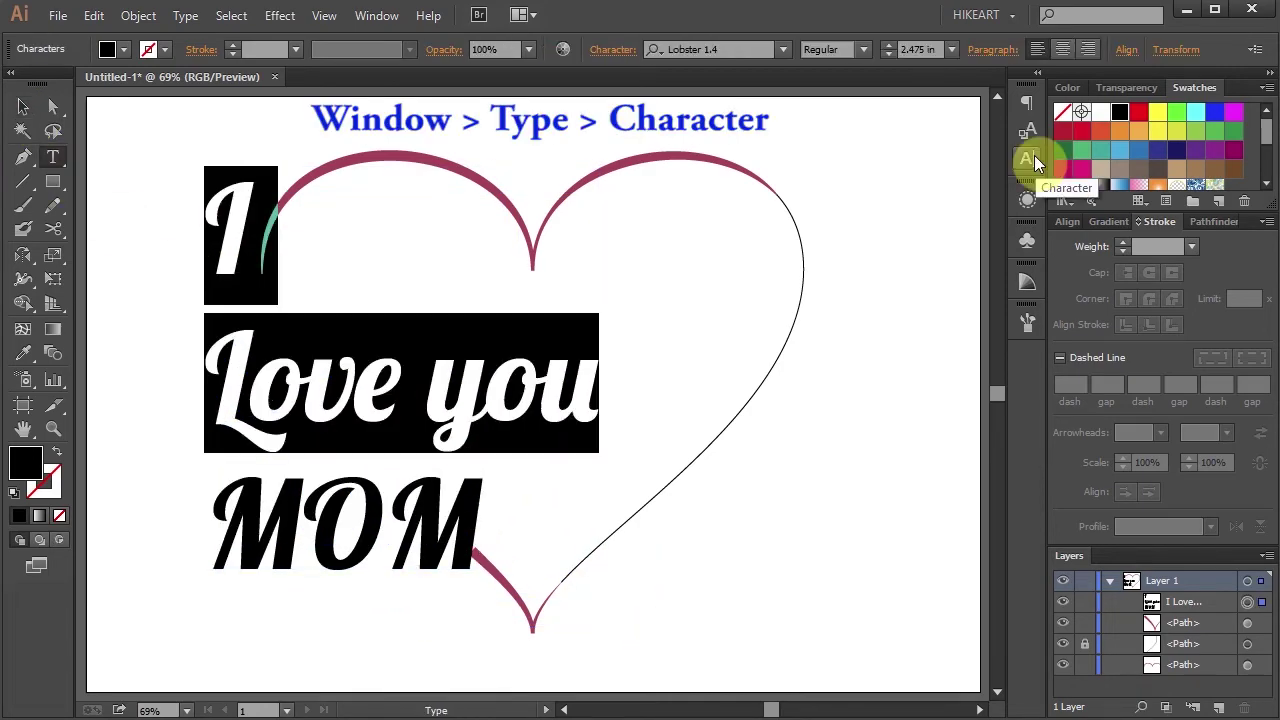
{"action": "left_click", "coordinate": [1030, 158]}
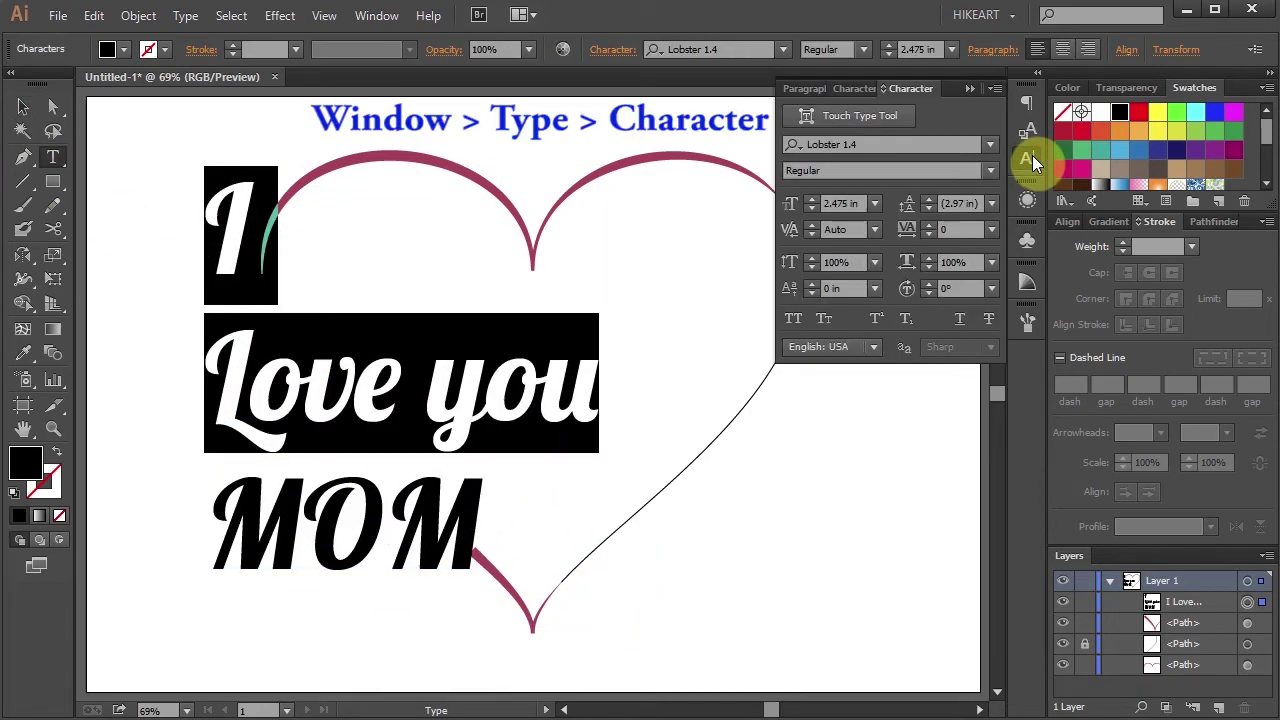
{"action": "left_click", "coordinate": [927, 206]}
{"action": "key", "text": "Escape"}
{"action": "mouse_move", "coordinate": [325, 375]}
{"action": "left_mouse_down"}
{"action": "mouse_move", "coordinate": [272, 368]}
{"action": "mouse_move", "coordinate": [333, 370]}
{"action": "left_mouse_up"}
{"action": "left_click", "coordinate": [784, 616]}
{"action": "left_click", "coordinate": [700, 545]}
{"action": "left_click", "coordinate": [968, 89]}
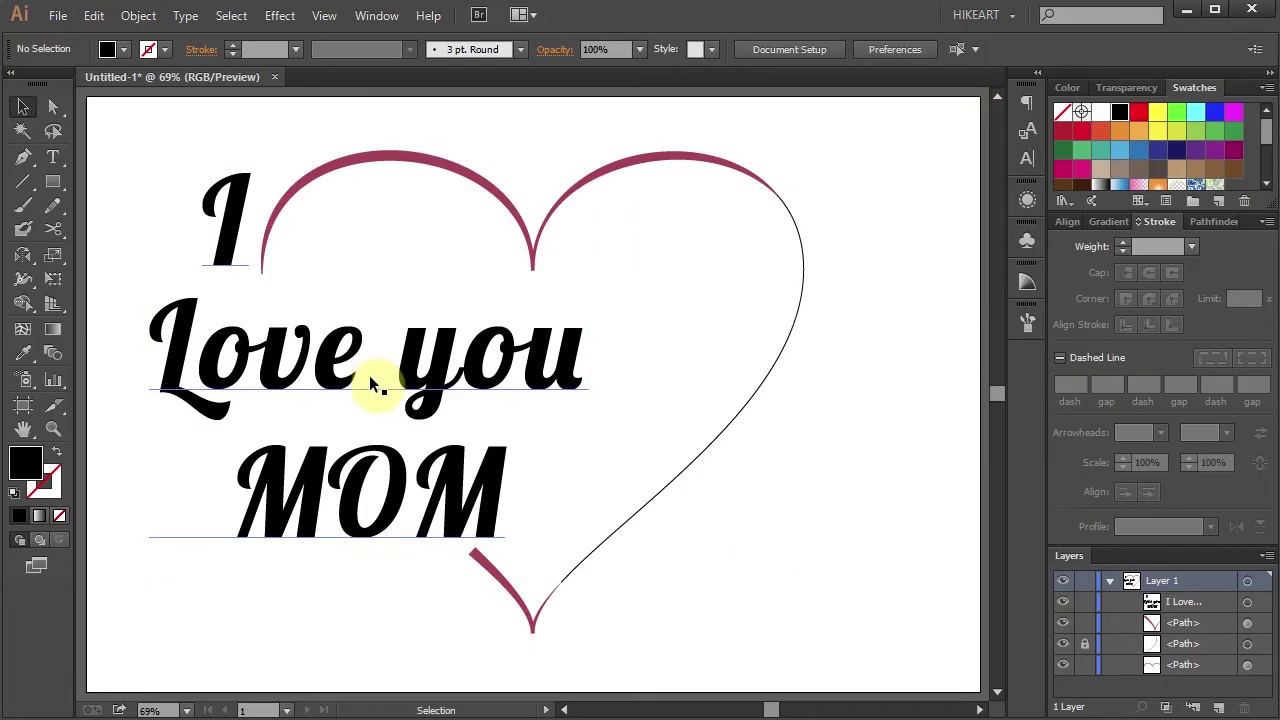
- Convert the 'I Love you MOM' text into outlined shapes
{"action": "left_click", "coordinate": [329, 373]}
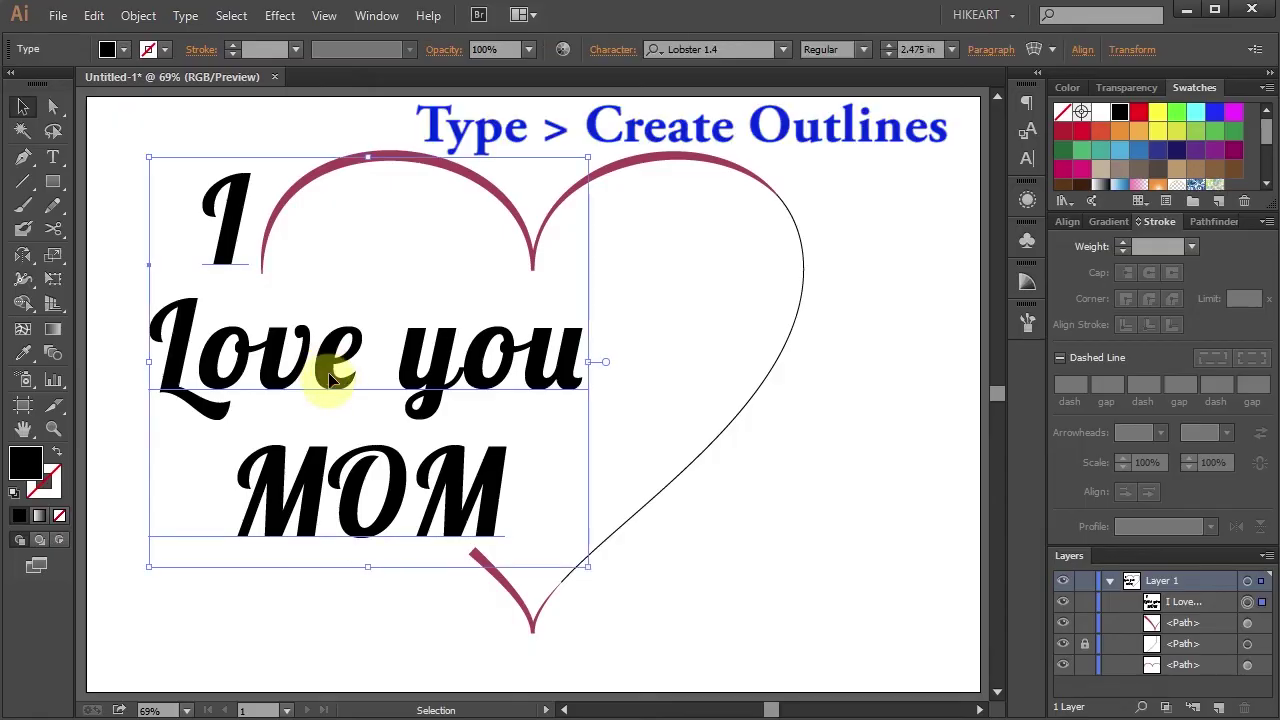
{"action": "left_click", "coordinate": [185, 15]}
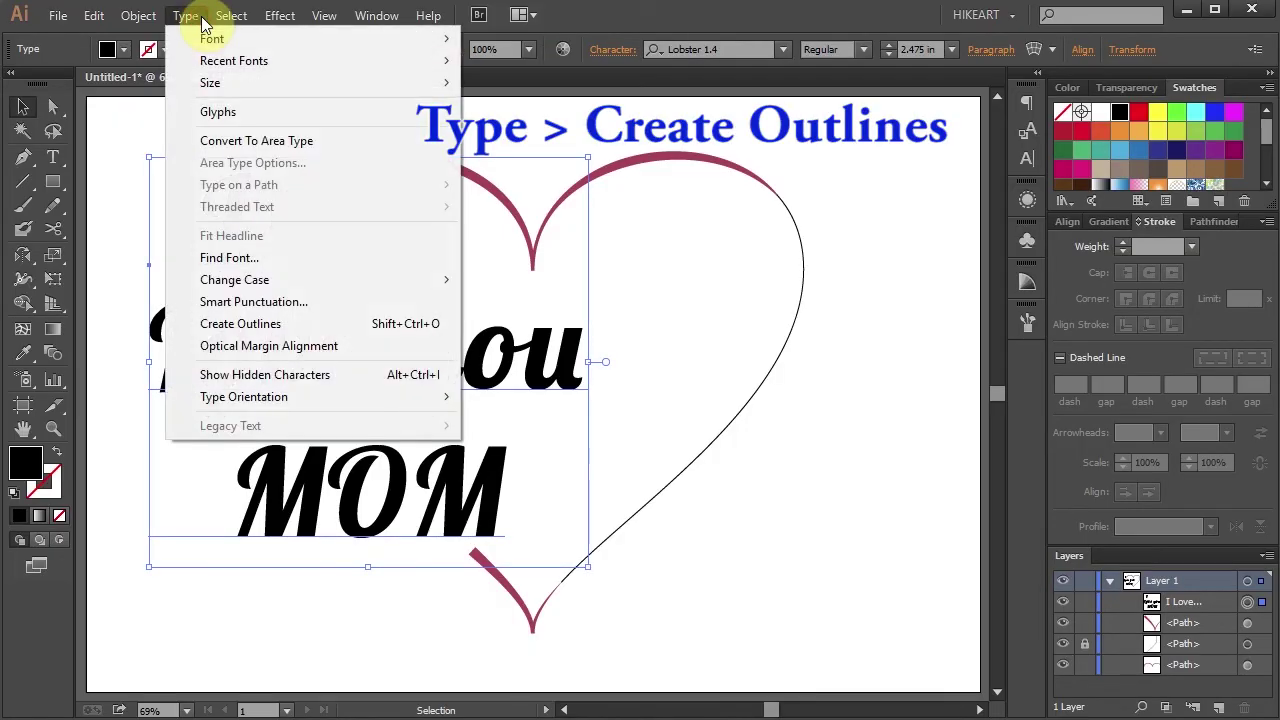
{"action": "left_click", "coordinate": [272, 328]}
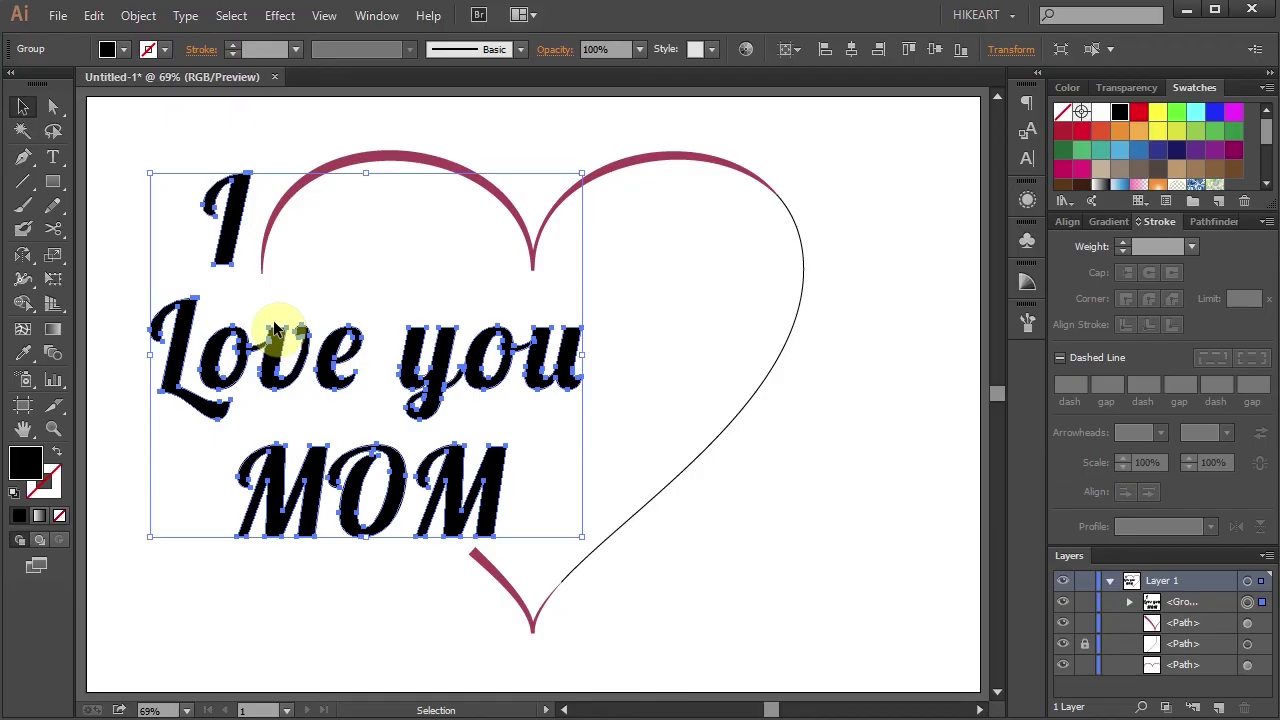
- Fill the outlined lettering with a diagonal 35.5° linear gradient from rose-red to tan
{"action": "left_click", "coordinate": [1114, 221]}
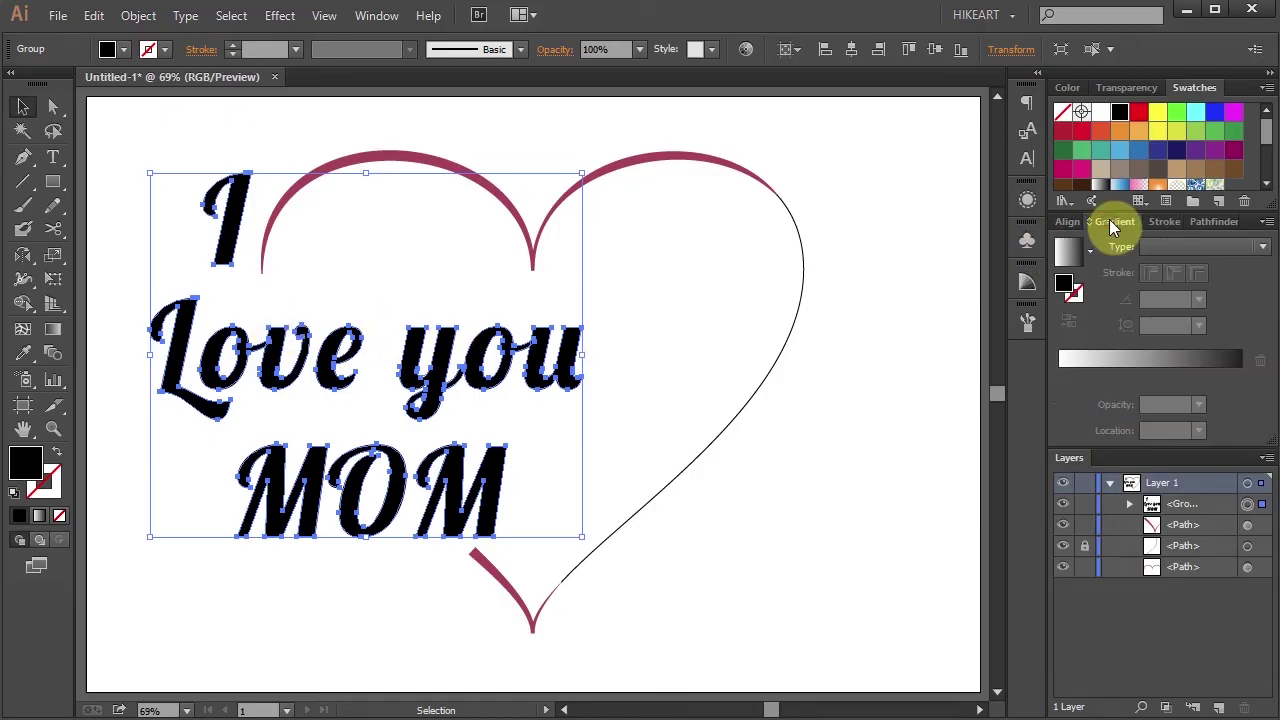
{"action": "left_click", "coordinate": [377, 15]}
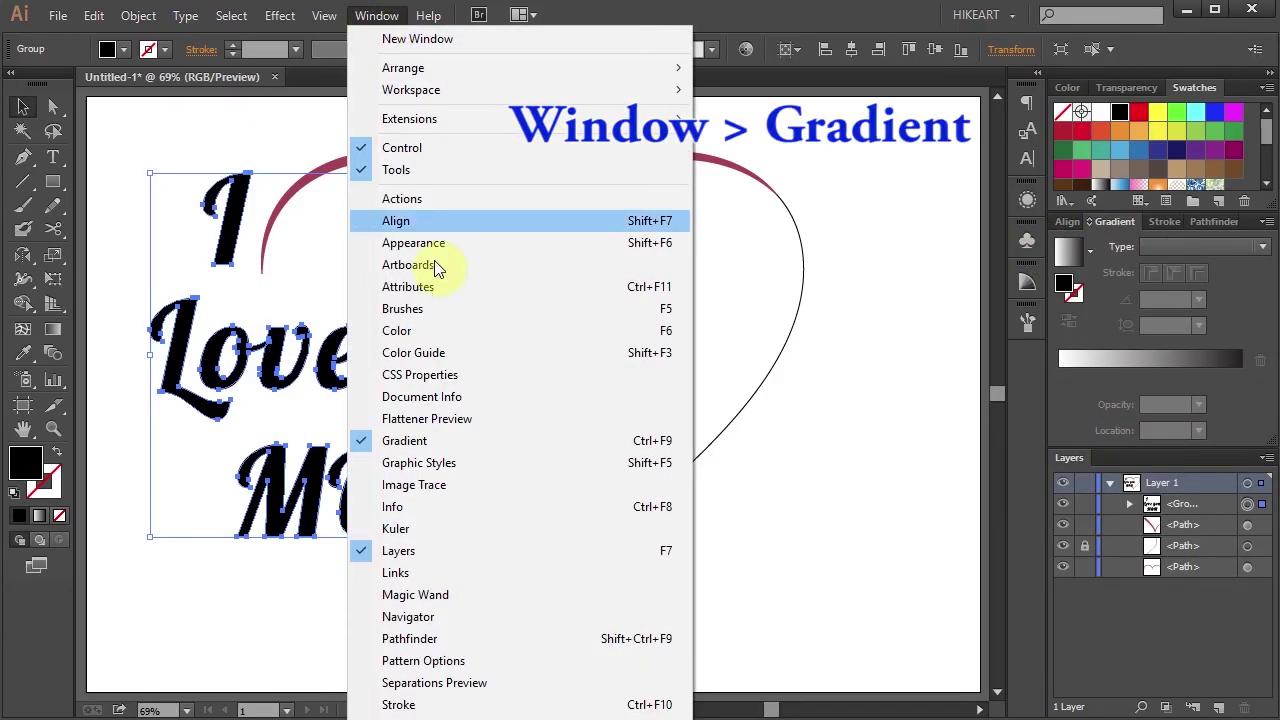
{"action": "left_click", "coordinate": [1111, 226]}
{"action": "left_click_drag", "start_coordinate": [1181, 214], "coordinate": [1192, 338]}
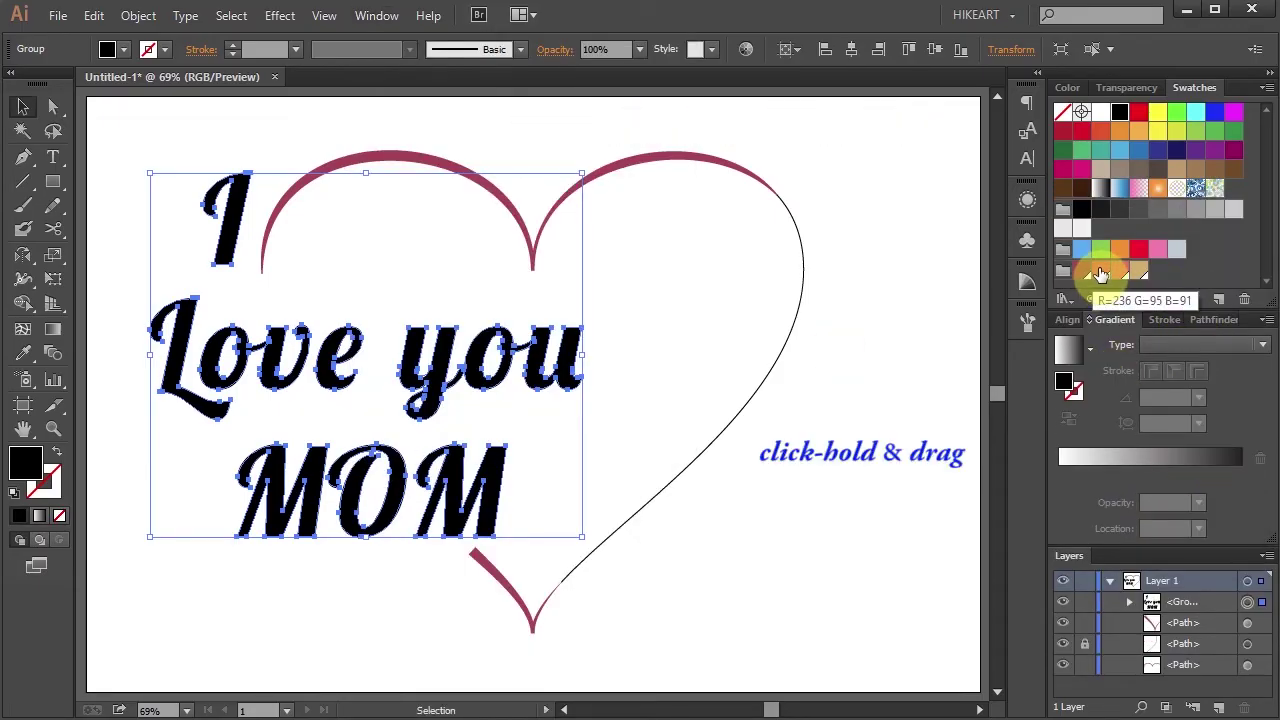
{"action": "left_click_drag", "start_coordinate": [1100, 275], "coordinate": [1077, 427]}
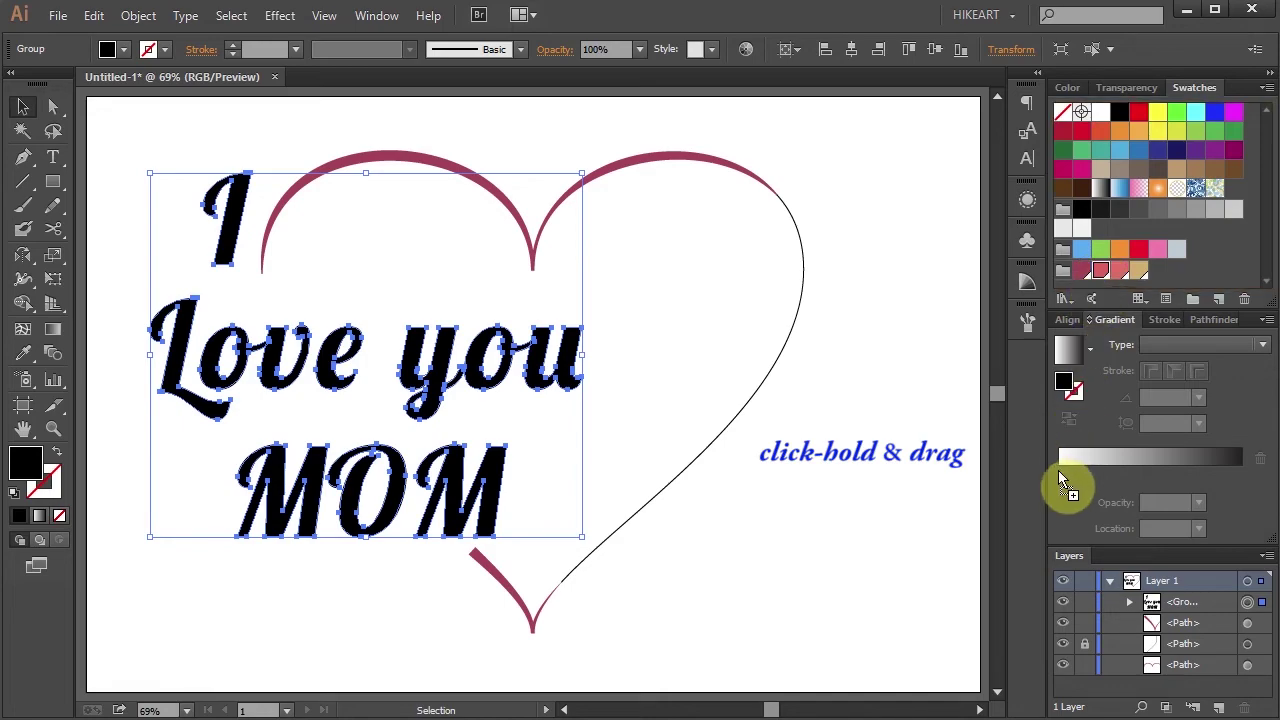
{"action": "left_click_drag", "start_coordinate": [1062, 479], "coordinate": [1062, 479]}
{"action": "left_click_drag", "start_coordinate": [1122, 271], "coordinate": [1149, 462]}
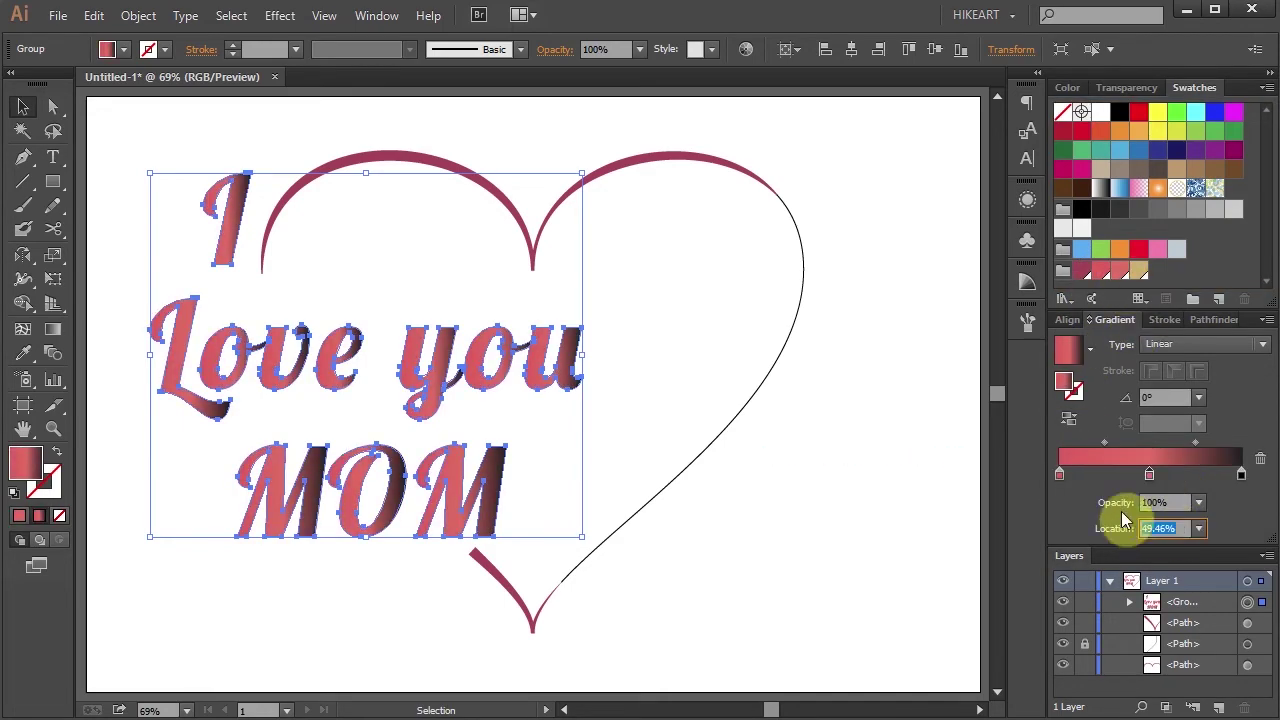
{"action": "left_click_drag", "start_coordinate": [1137, 277], "coordinate": [1245, 476]}
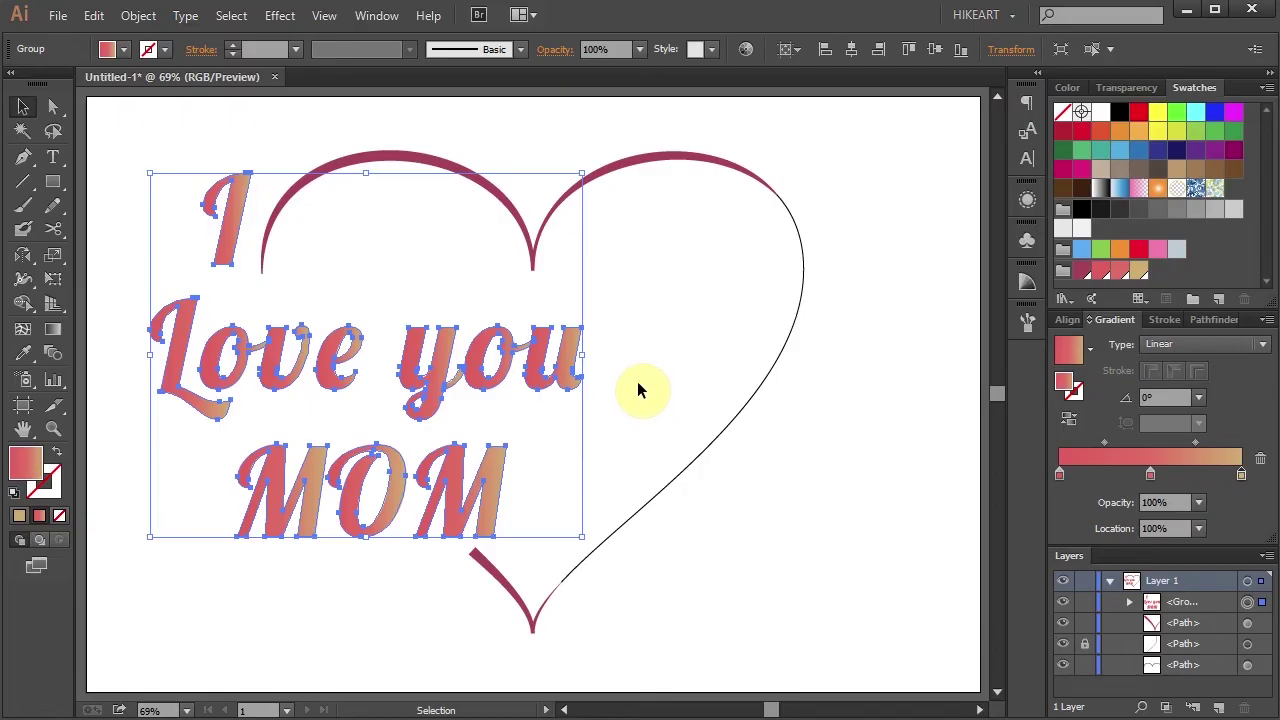
{"action": "key", "text": "g"}
{"action": "left_click_drag", "start_coordinate": [194, 490], "coordinate": [470, 297]}
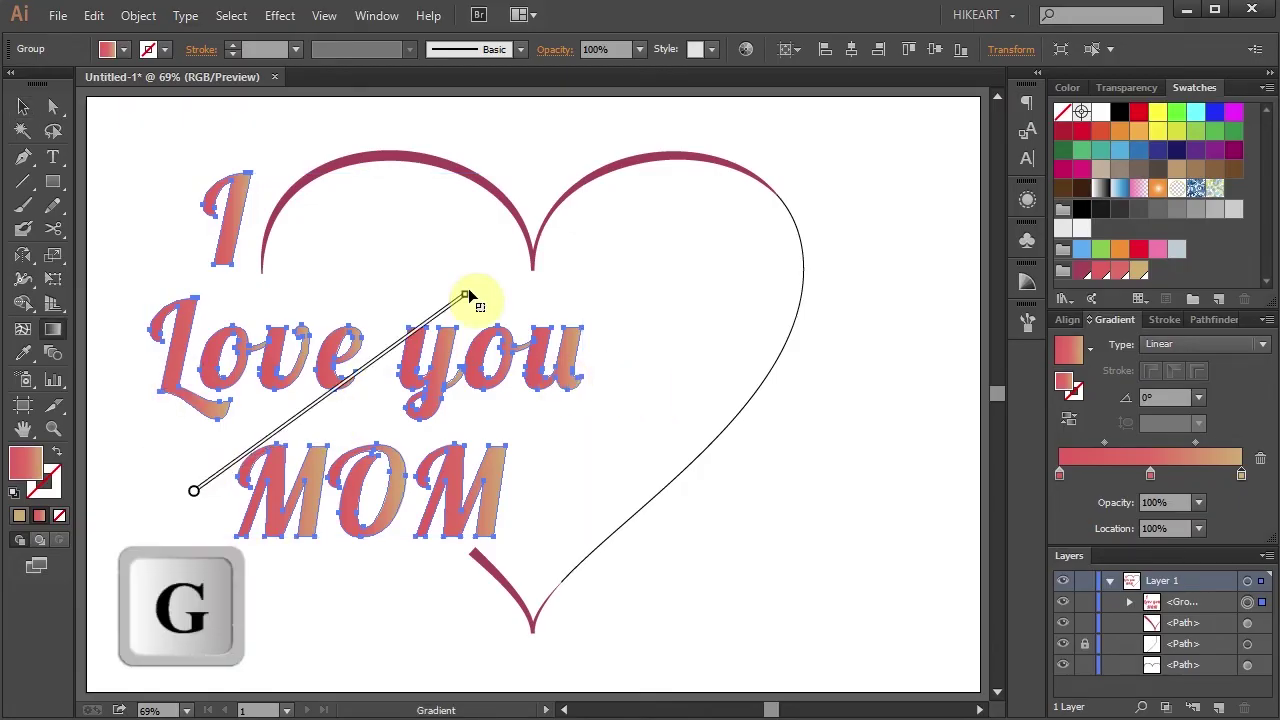
{"action": "key", "text": "ctrl+shift+a"}
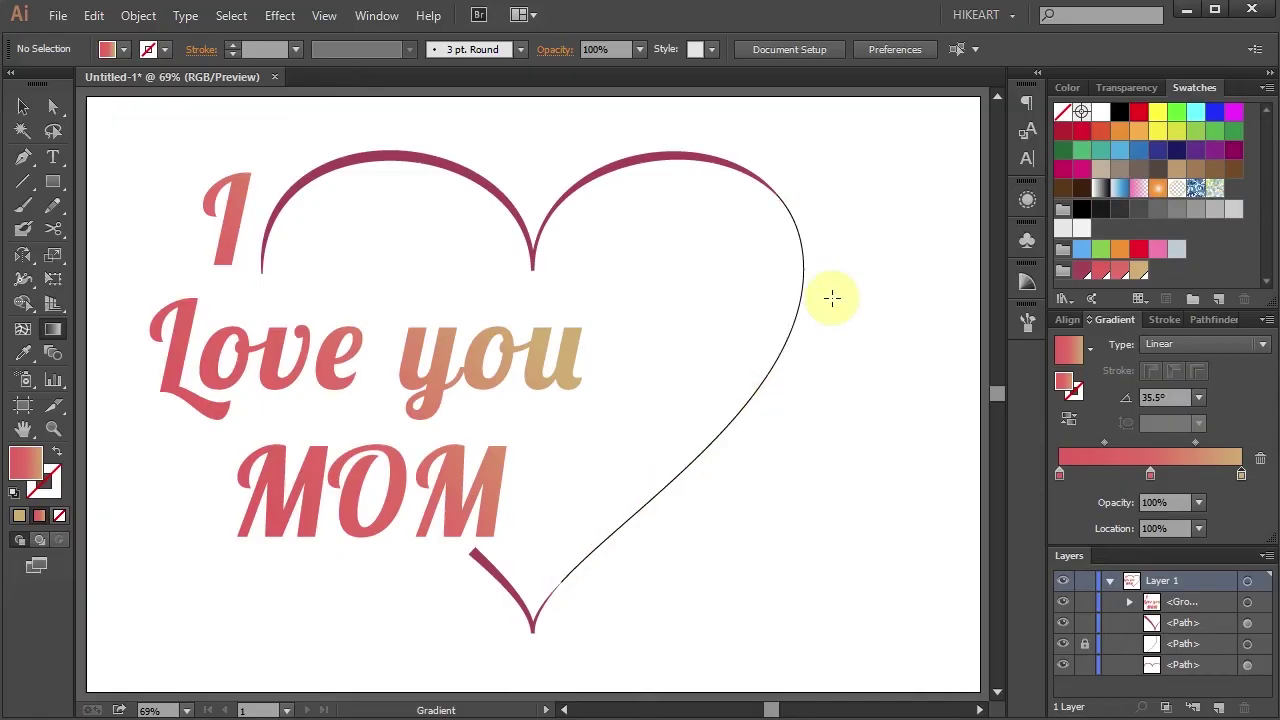
- Add the Gerbera flower from the Flowers symbol library to the Symbols panel
{"action": "left_click", "coordinate": [1026, 242]}
{"action": "left_click", "coordinate": [770, 393]}
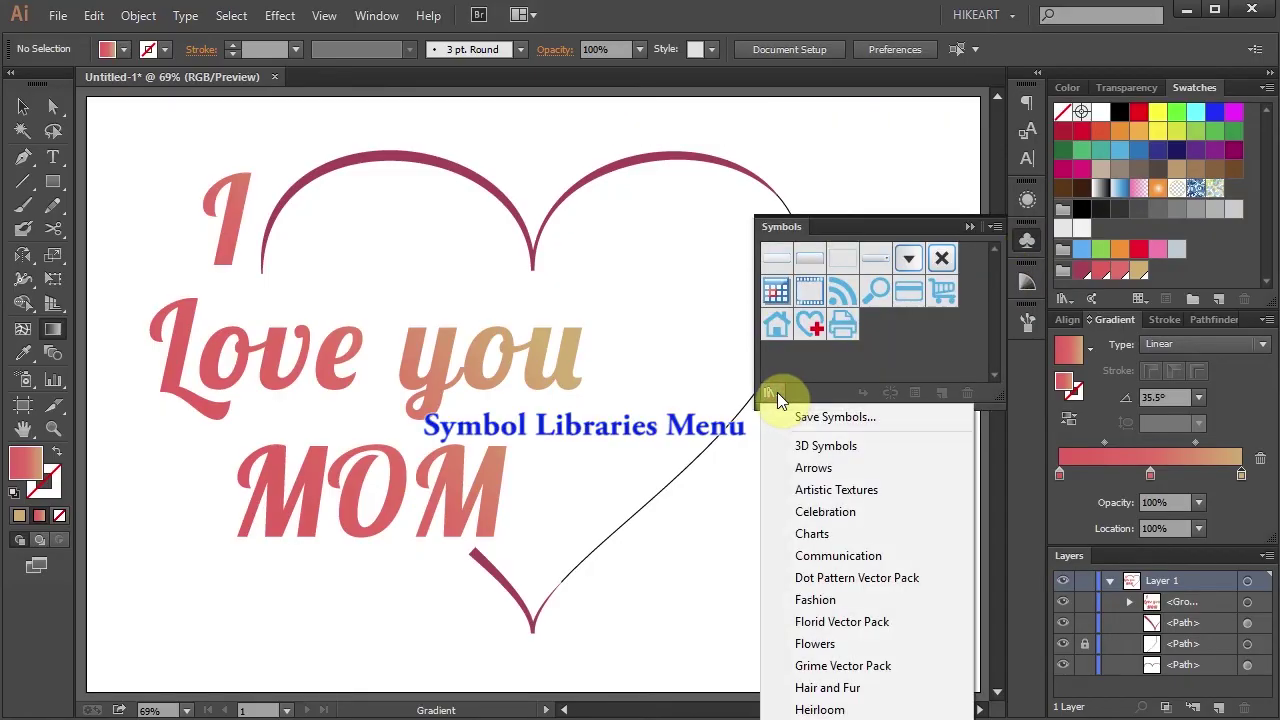
{"action": "left_click", "coordinate": [843, 648]}
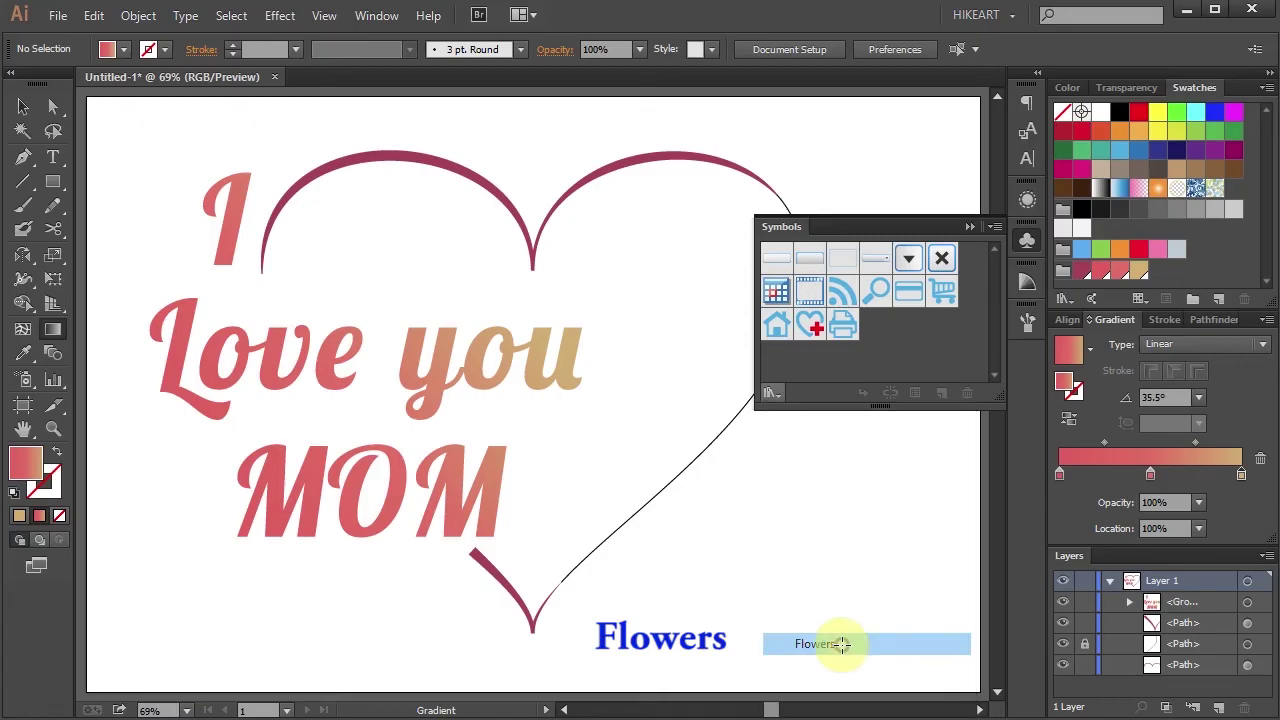
{"action": "left_click", "coordinate": [803, 488]}
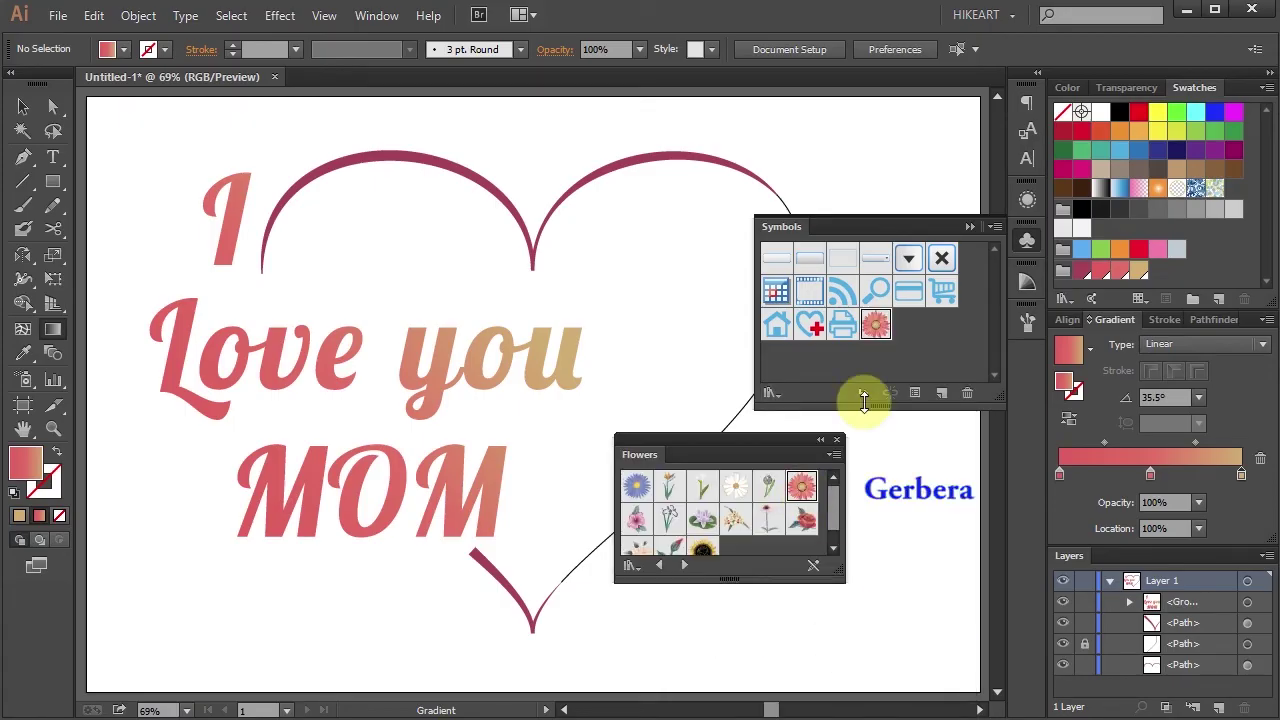
{"action": "left_click", "coordinate": [836, 442]}
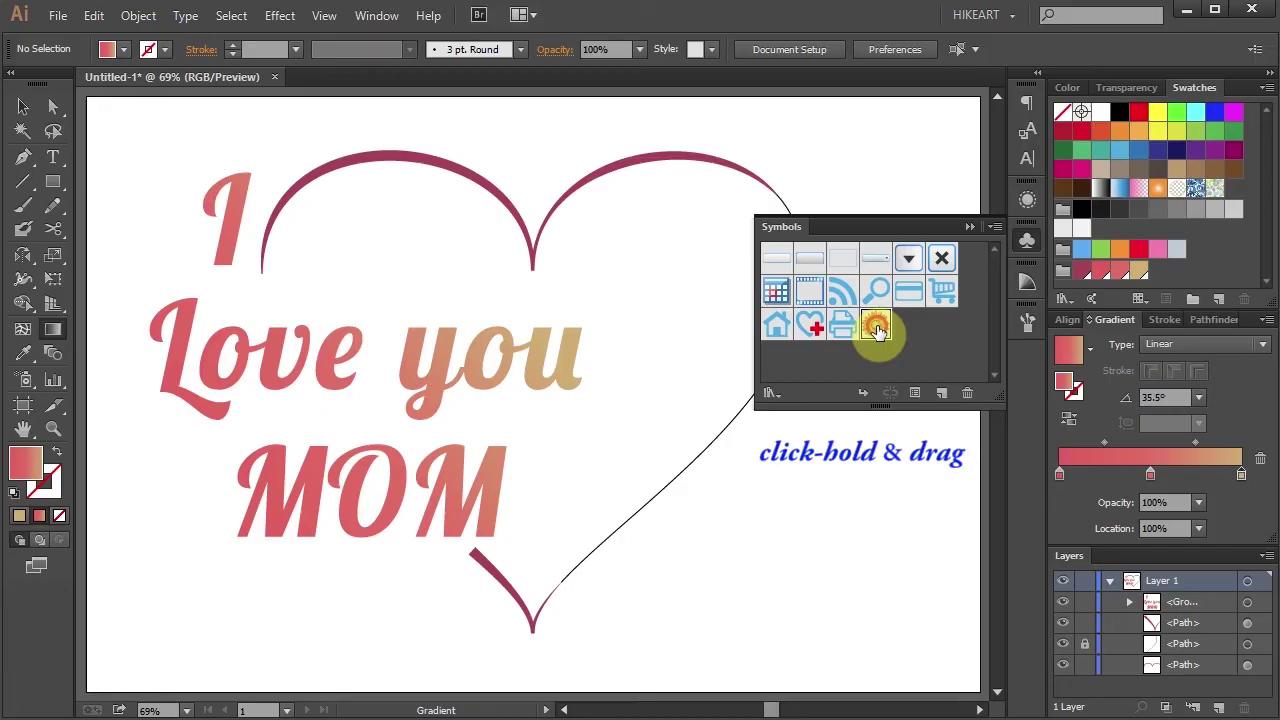
- Place a Gerbera at the top right, enlarge it proportionally, and copy it into the heart's left lobe
{"action": "left_click_drag", "start_coordinate": [876, 330], "coordinate": [874, 168]}
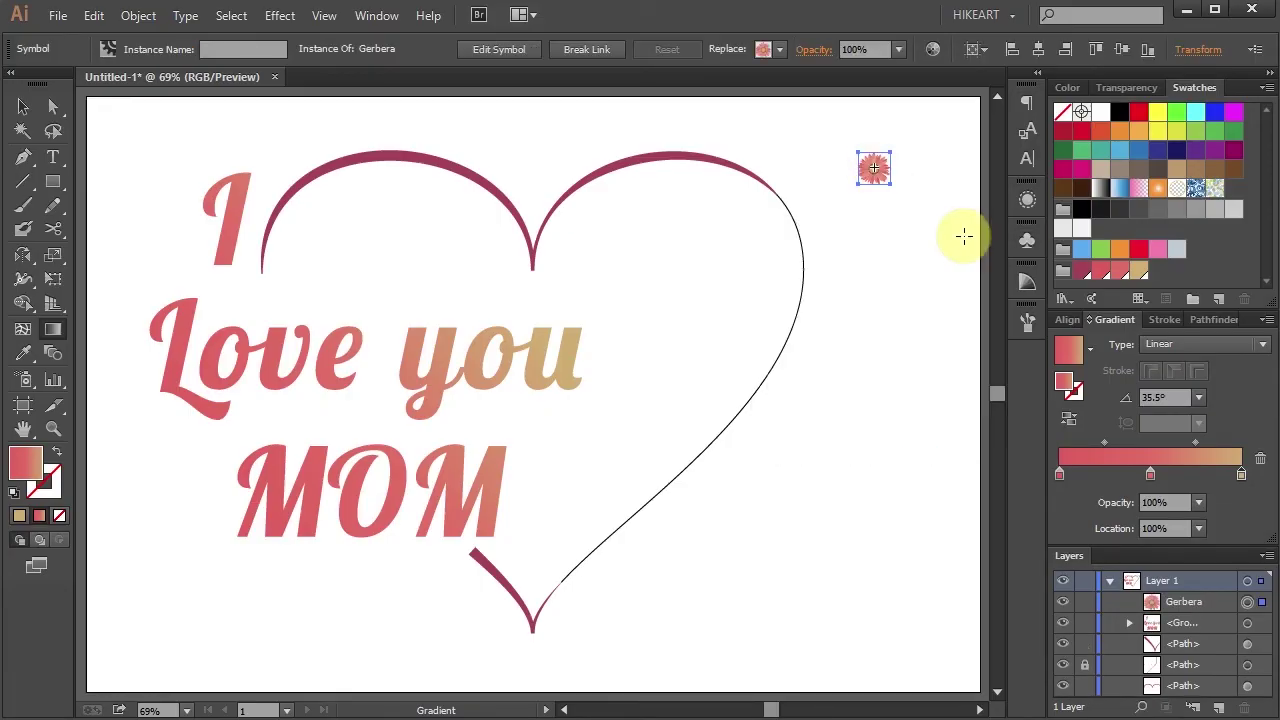
{"action": "key", "text": "v"}
{"action": "left_click_drag", "start_coordinate": [891, 184], "coordinate": [940, 248]}
{"action": "left_click_drag", "start_coordinate": [903, 206], "coordinate": [397, 240]}
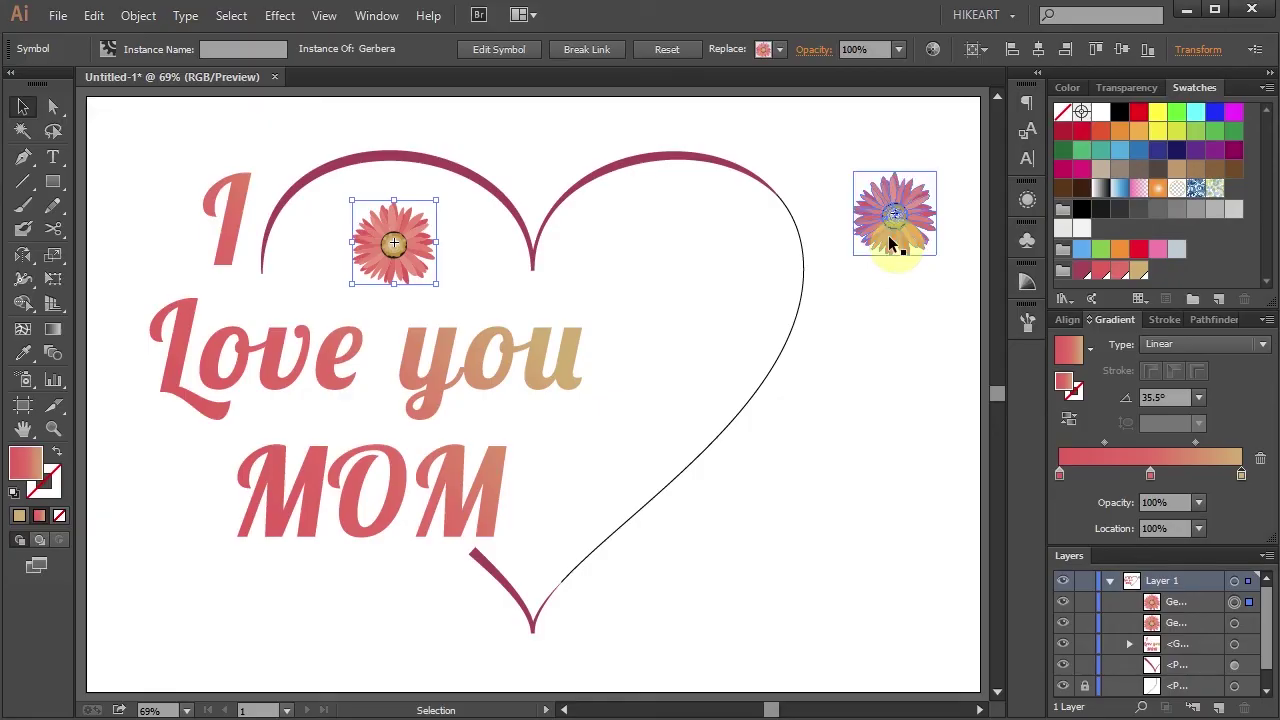
- Copy the top-right Gerbera straight down to the bottom right and shrink it around its centre
{"action": "left_click", "coordinate": [888, 238]}
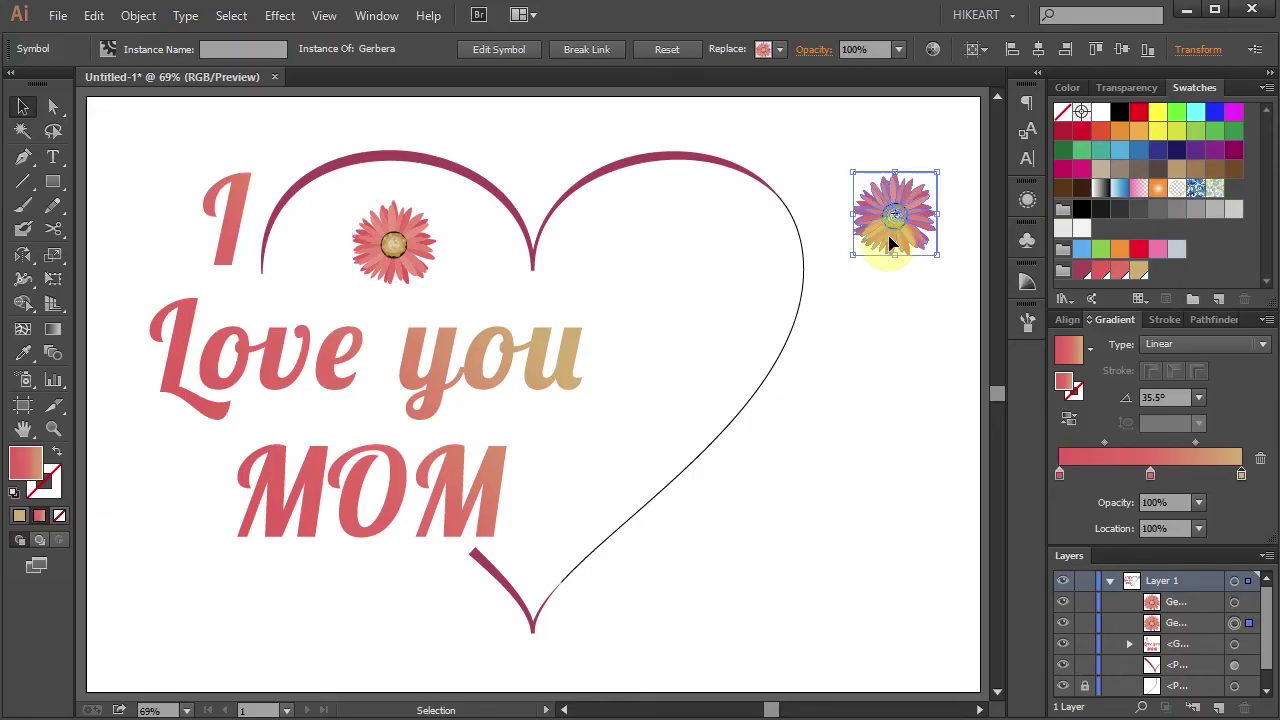
{"action": "left_click_drag", "start_coordinate": [896, 252], "coordinate": [891, 571]}
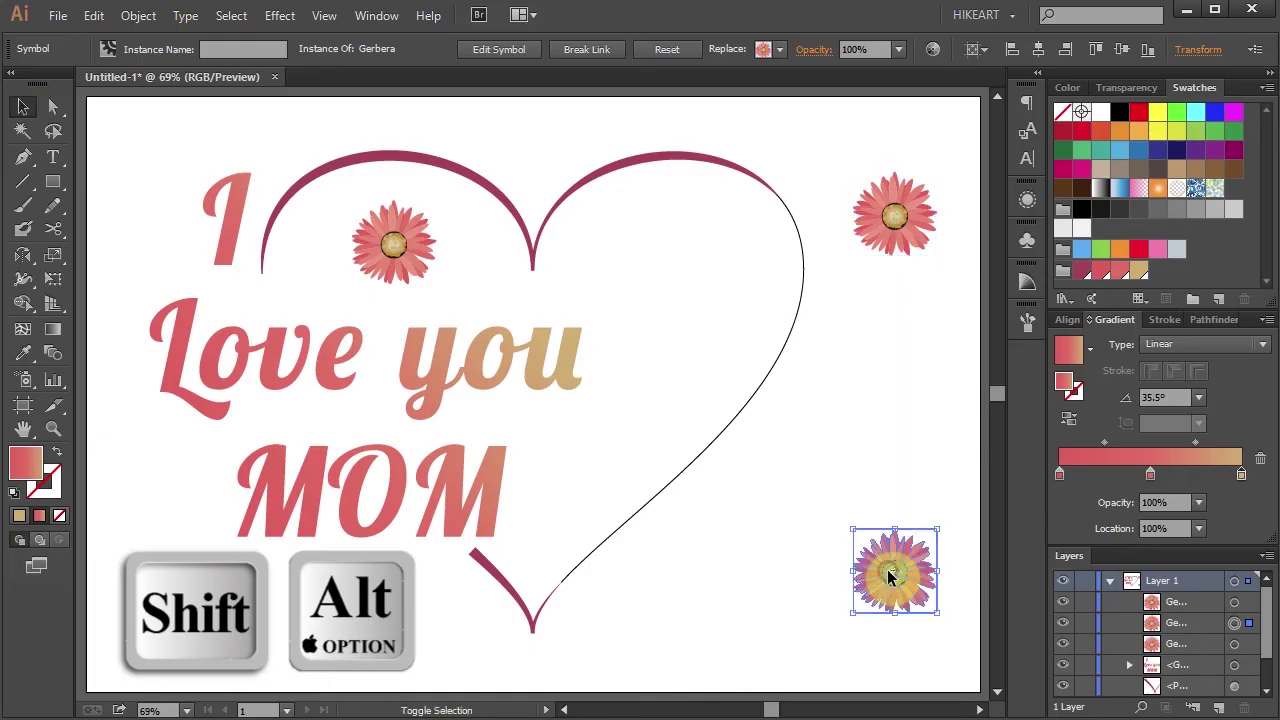
{"action": "left_click_drag", "start_coordinate": [938, 613], "coordinate": [915, 590]}
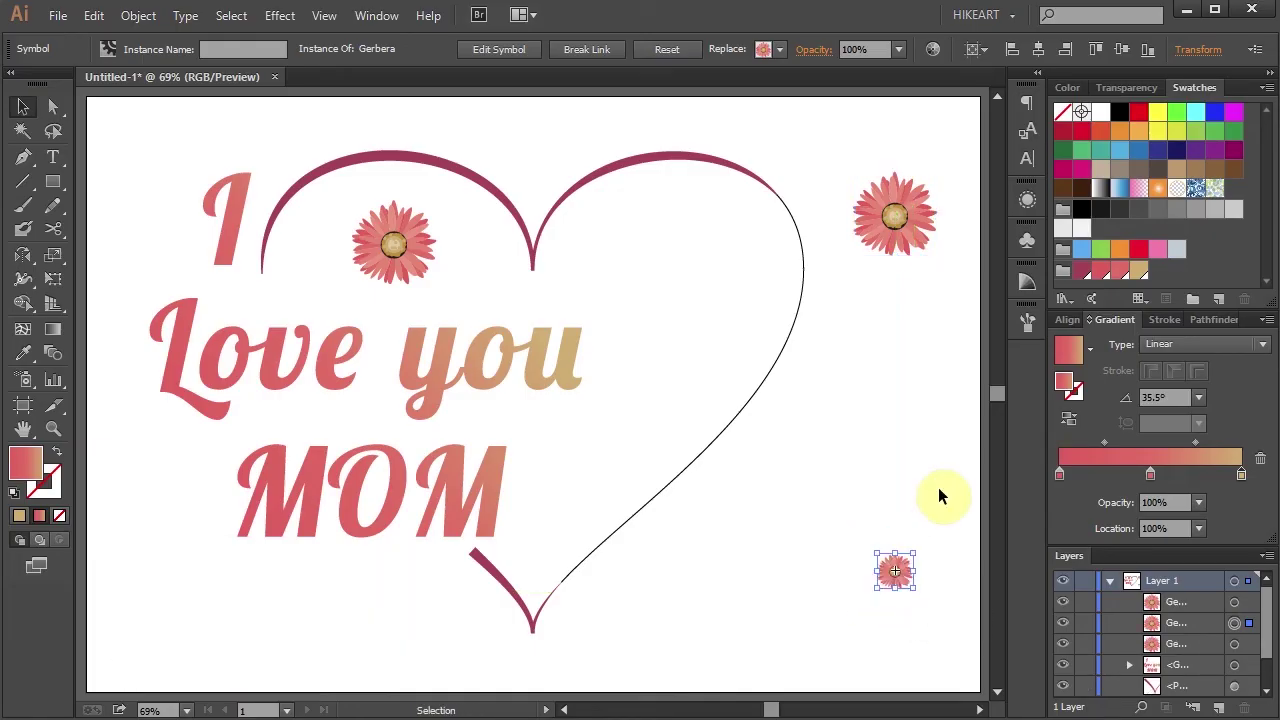
- Select both right-hand flowers and set Blend Options spacing to 4 Specified Steps
{"action": "left_click_drag", "start_coordinate": [847, 139], "coordinate": [955, 639]}
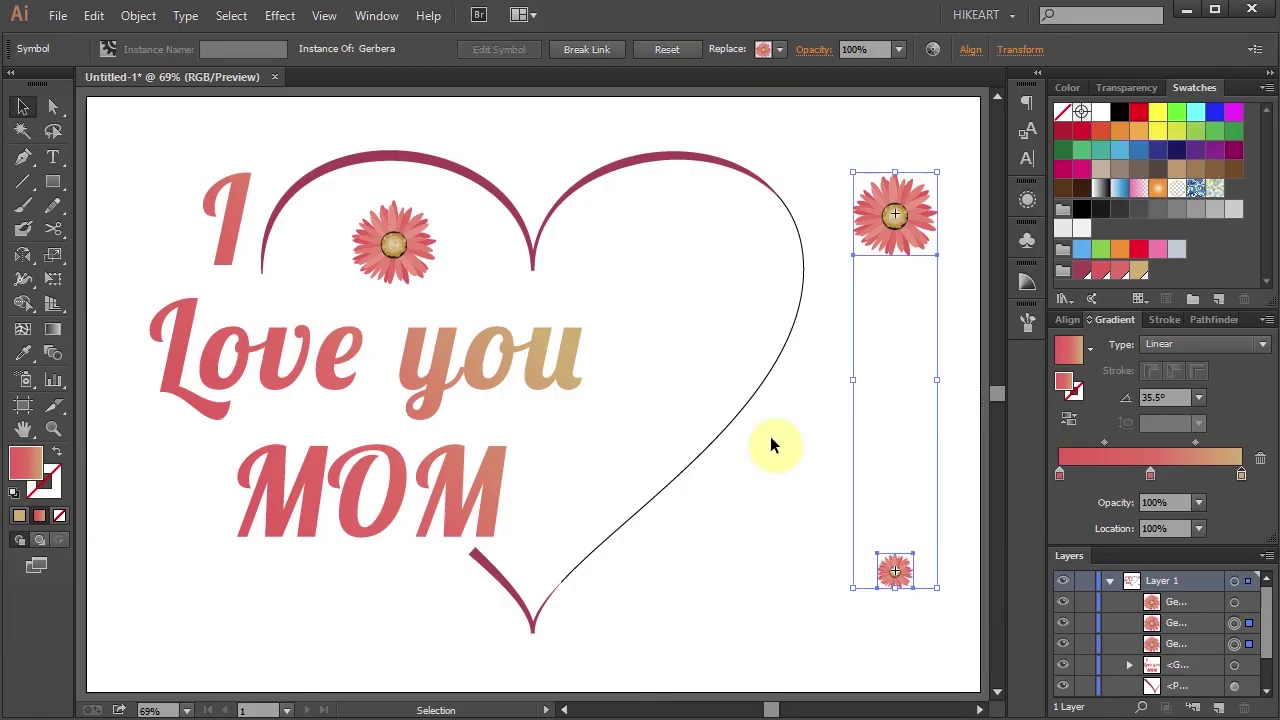
{"action": "left_click", "coordinate": [145, 18]}
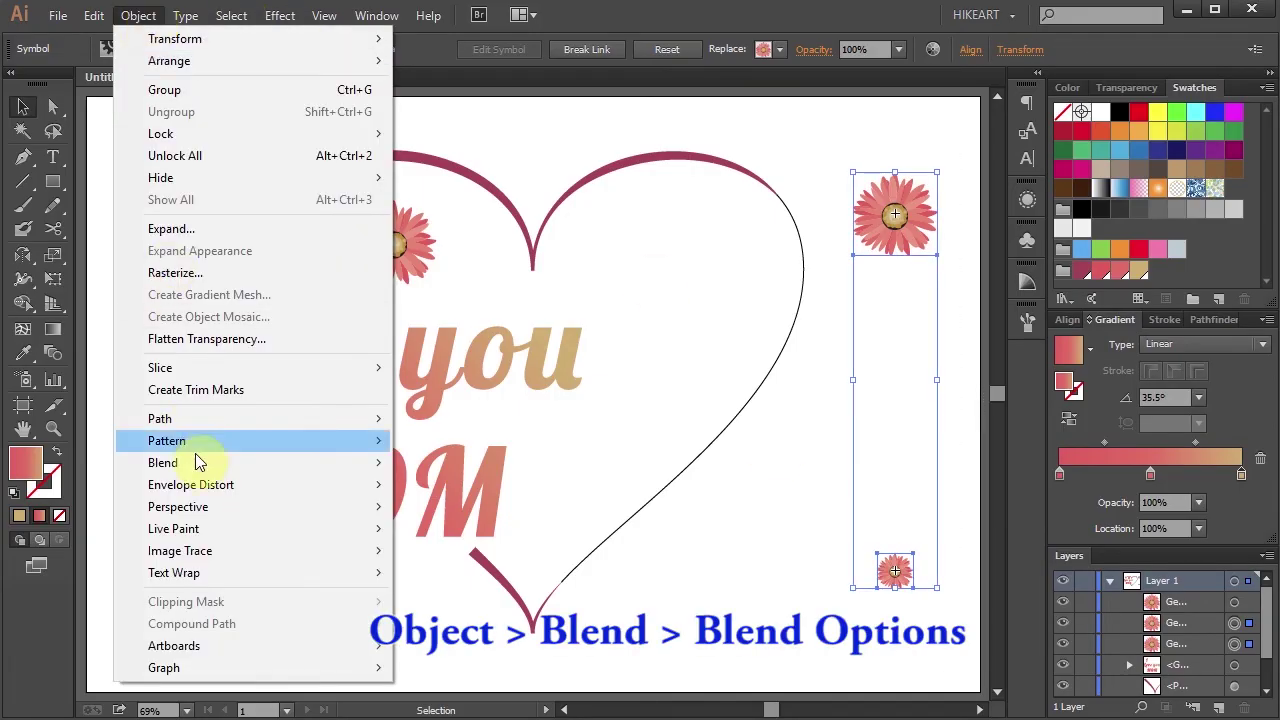
{"action": "mouse_move", "coordinate": [196, 457]}
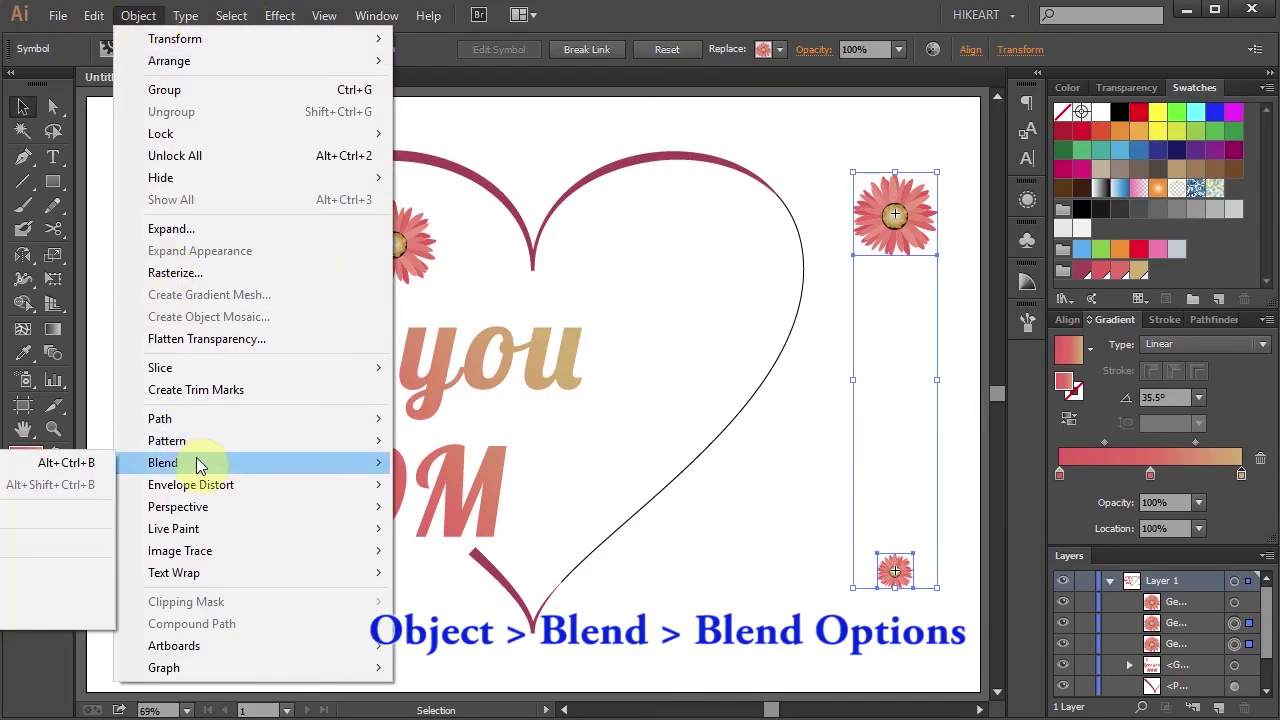
{"action": "left_click", "coordinate": [66, 514]}
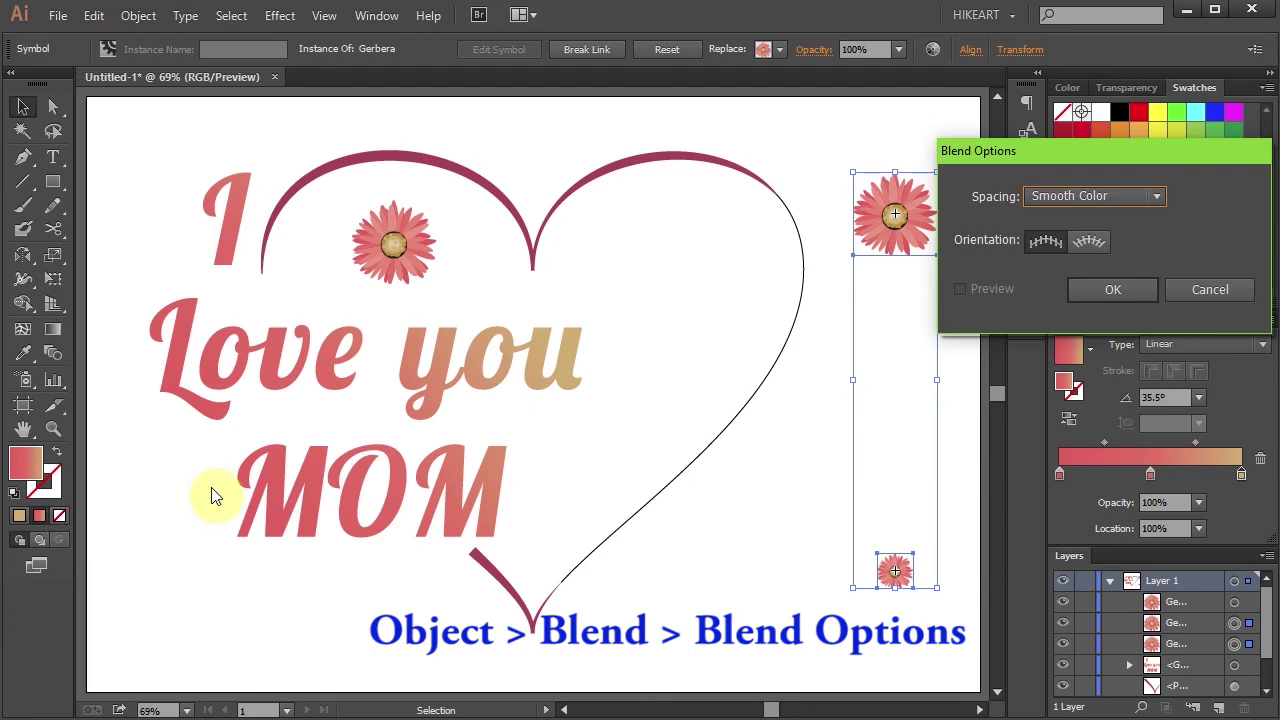
{"action": "left_click", "coordinate": [1091, 249]}
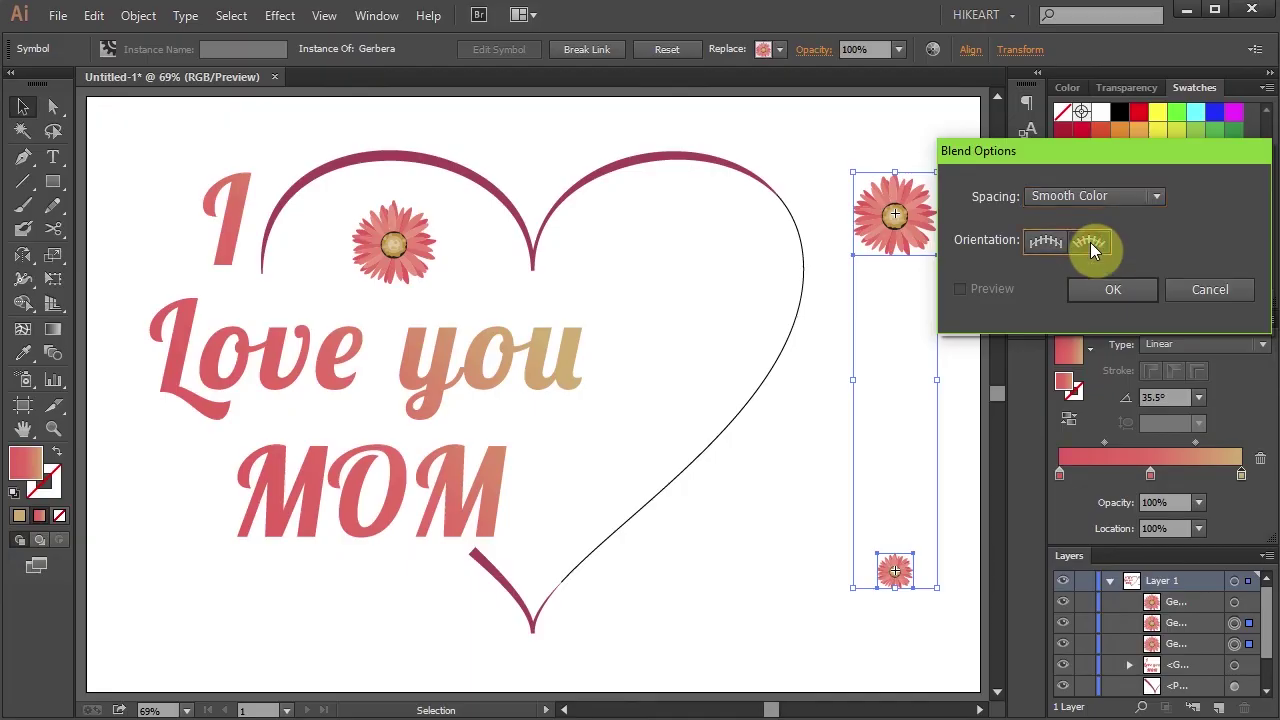
{"action": "left_click", "coordinate": [1158, 197]}
{"action": "left_click", "coordinate": [1090, 238]}
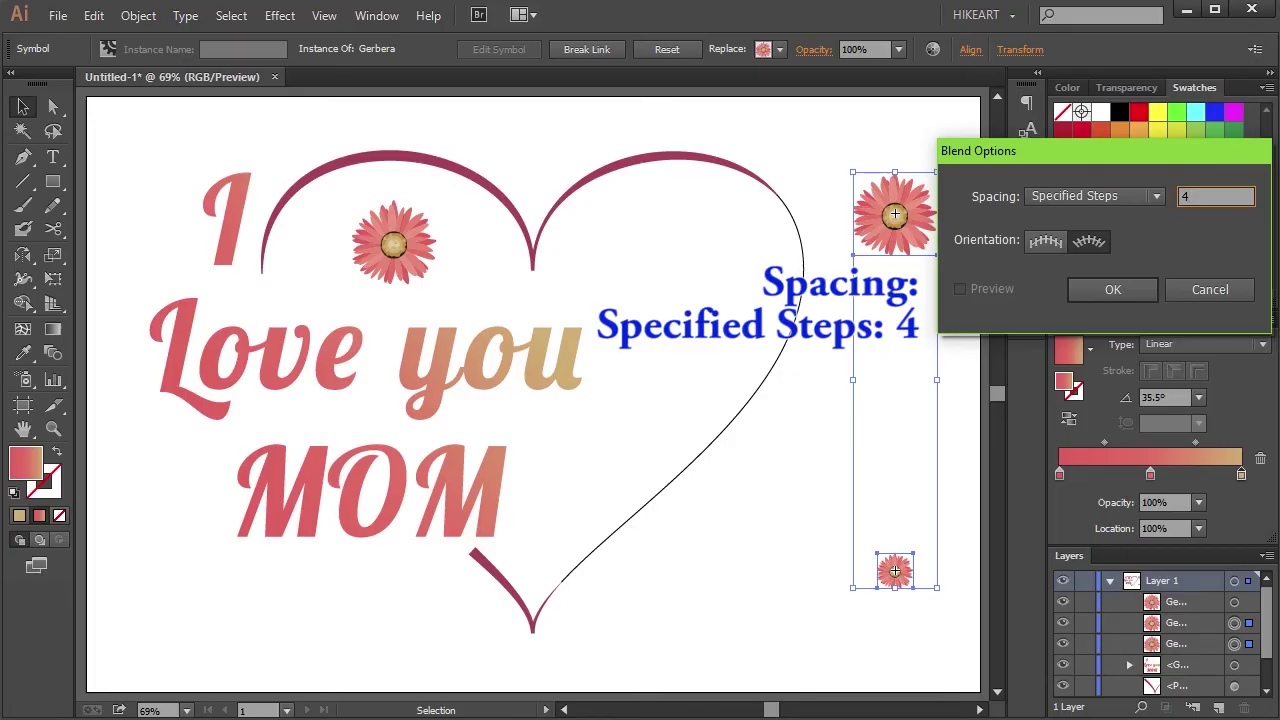
{"action": "left_click", "coordinate": [1131, 292]}
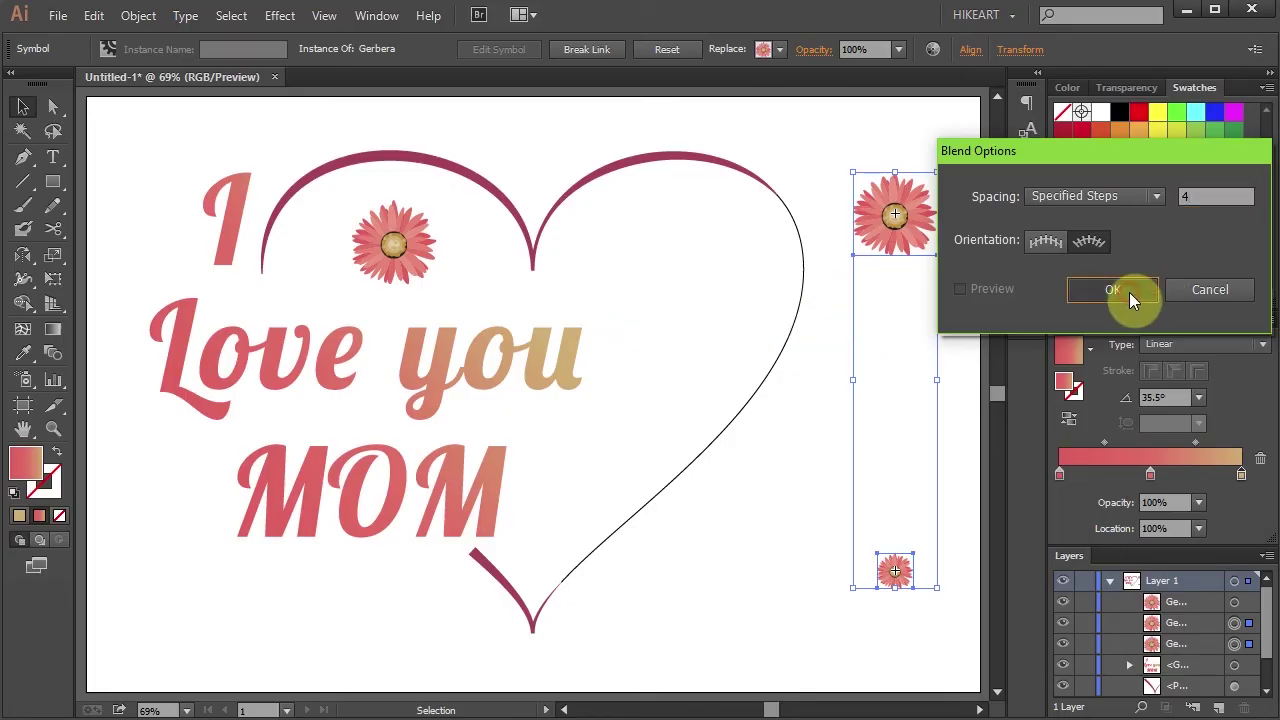
- Blend the two right-hand Gerberas into a tapering column of six flowers
{"action": "left_click", "coordinate": [150, 17]}
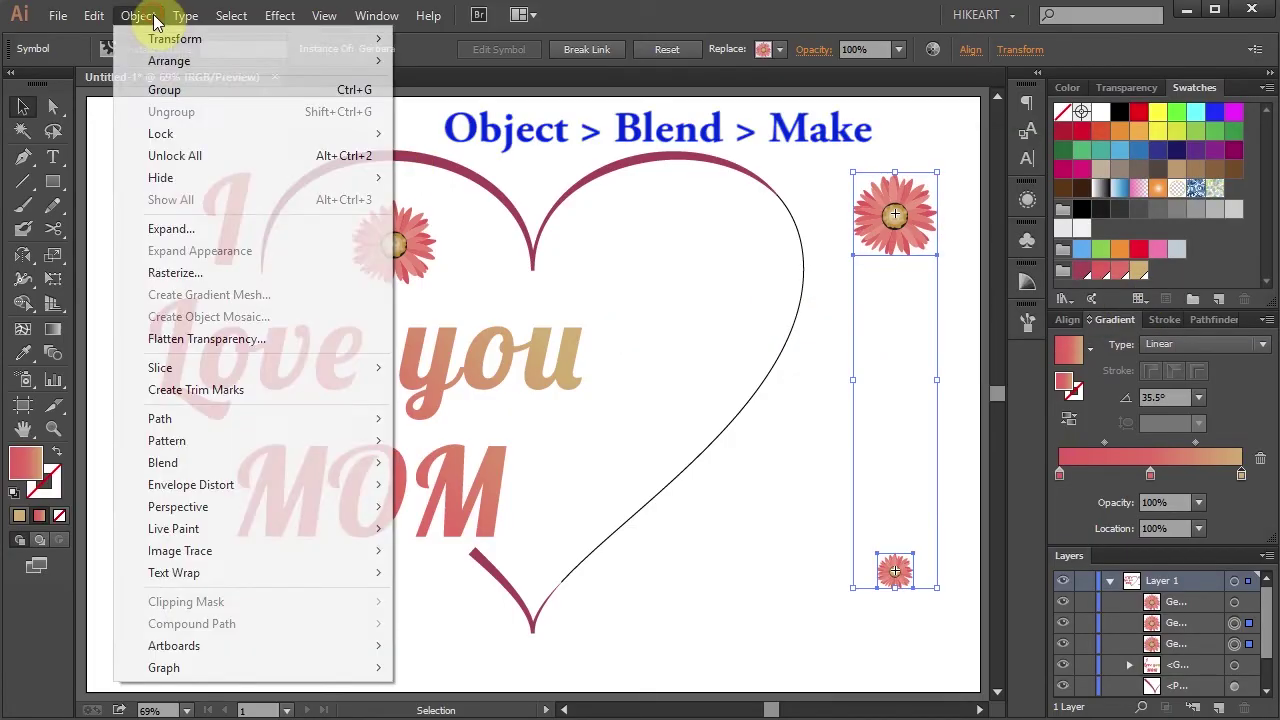
{"action": "mouse_move", "coordinate": [240, 464]}
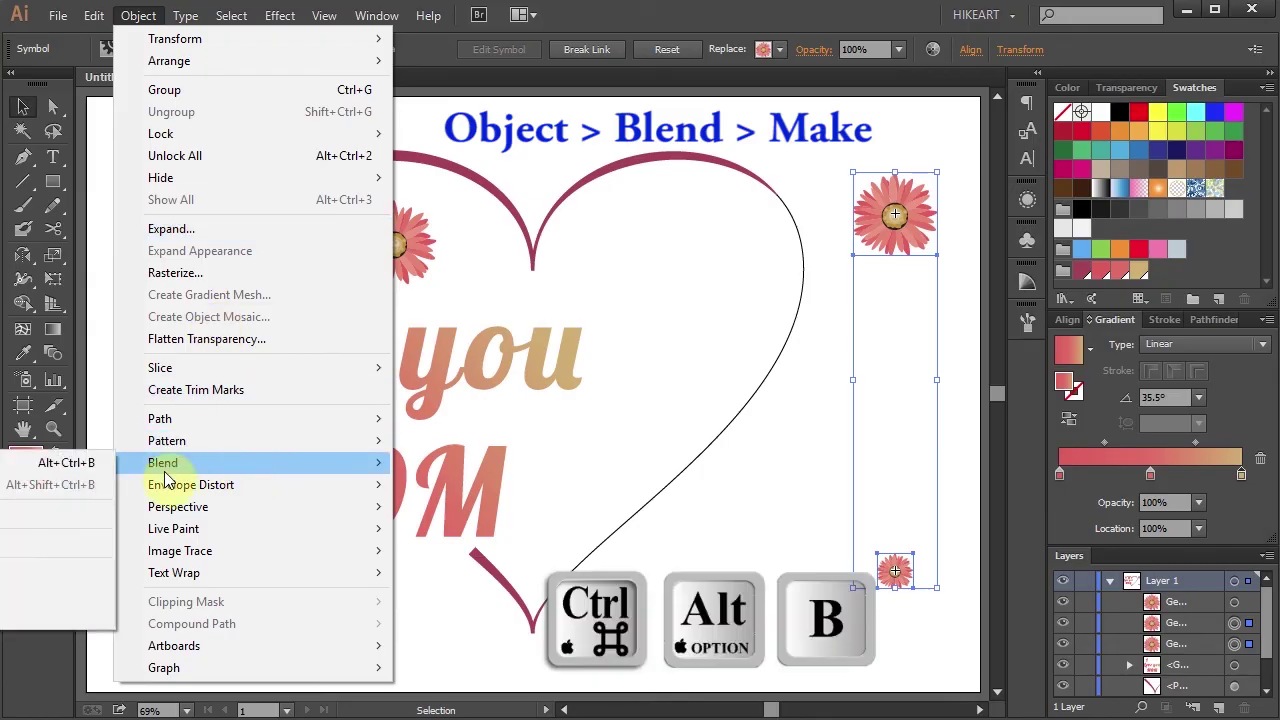
{"action": "left_click", "coordinate": [48, 463]}
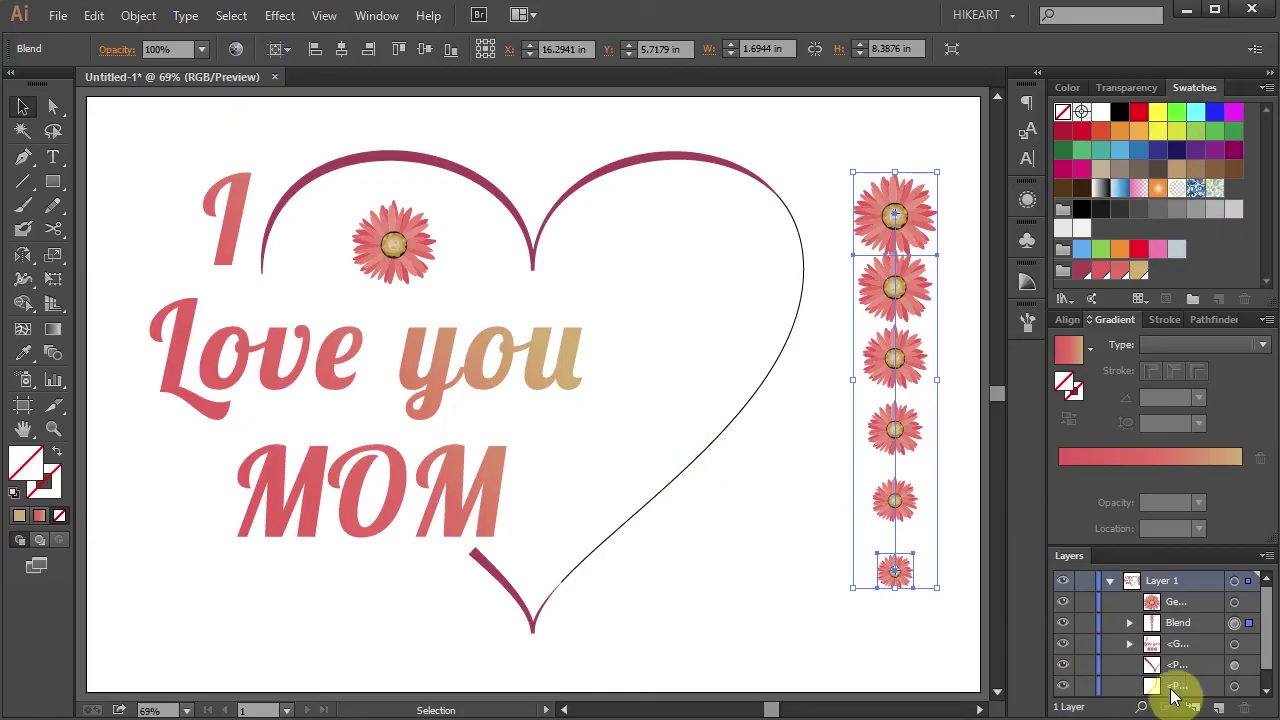
- Replace the flower blend's spine with the heart's right-side curve path
{"action": "left_click", "coordinate": [1234, 687]}
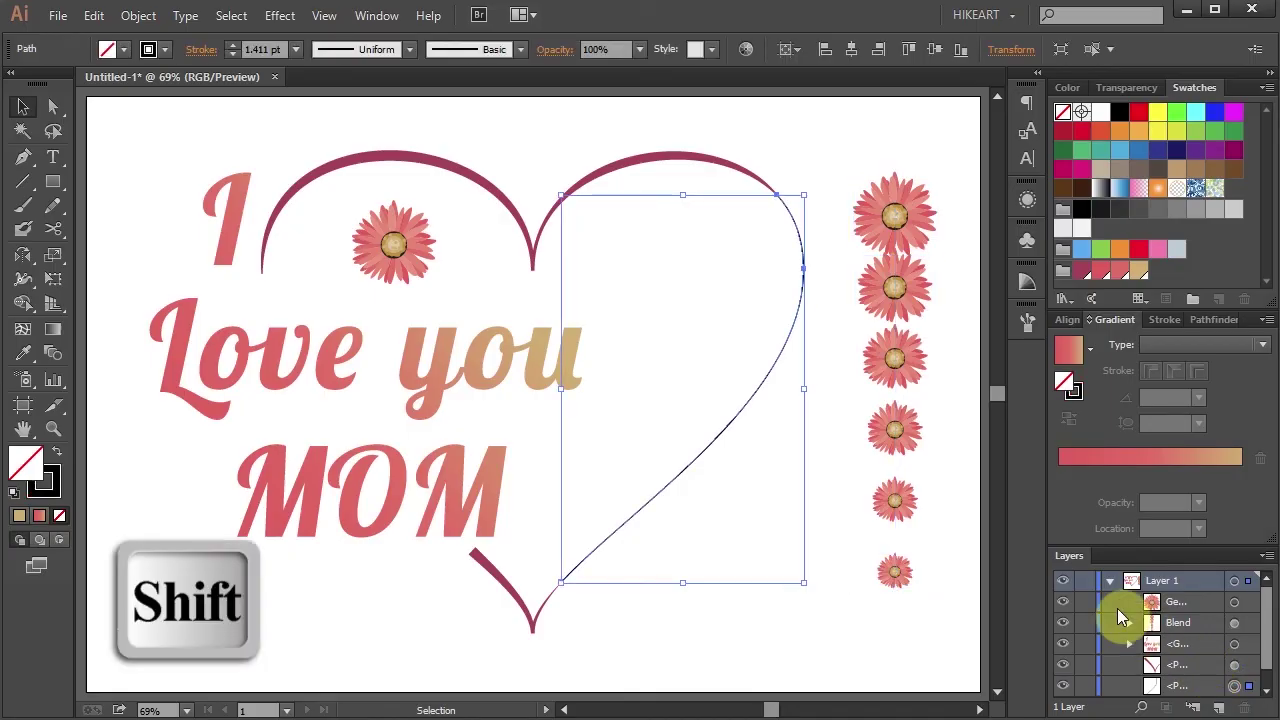
{"action": "left_click", "coordinate": [905, 372], "text": "shift"}
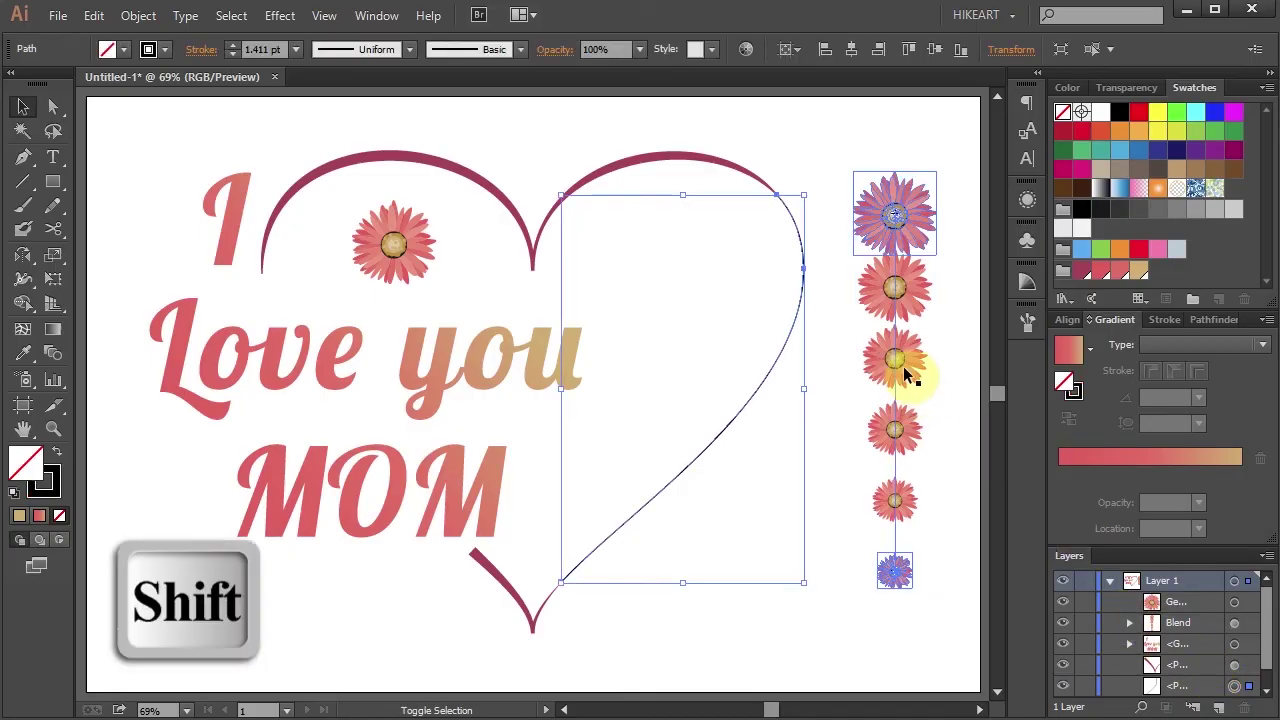
{"action": "left_click", "coordinate": [138, 16]}
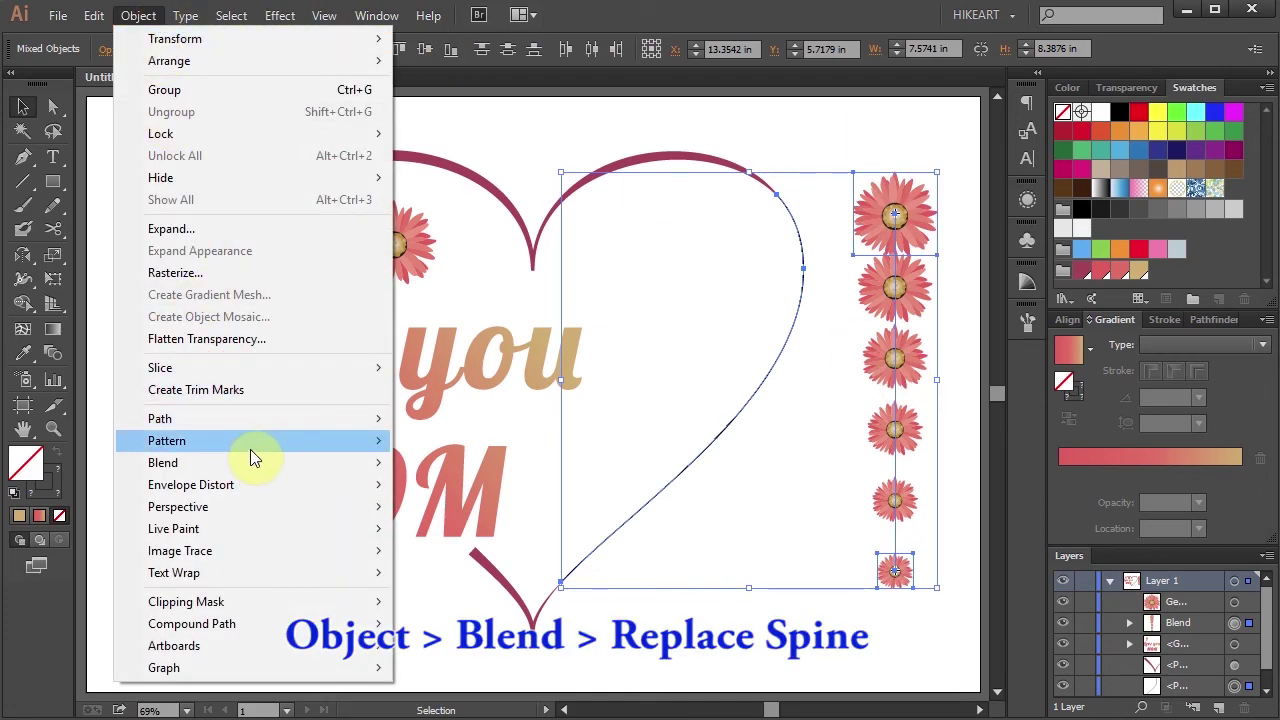
{"action": "mouse_move", "coordinate": [253, 460]}
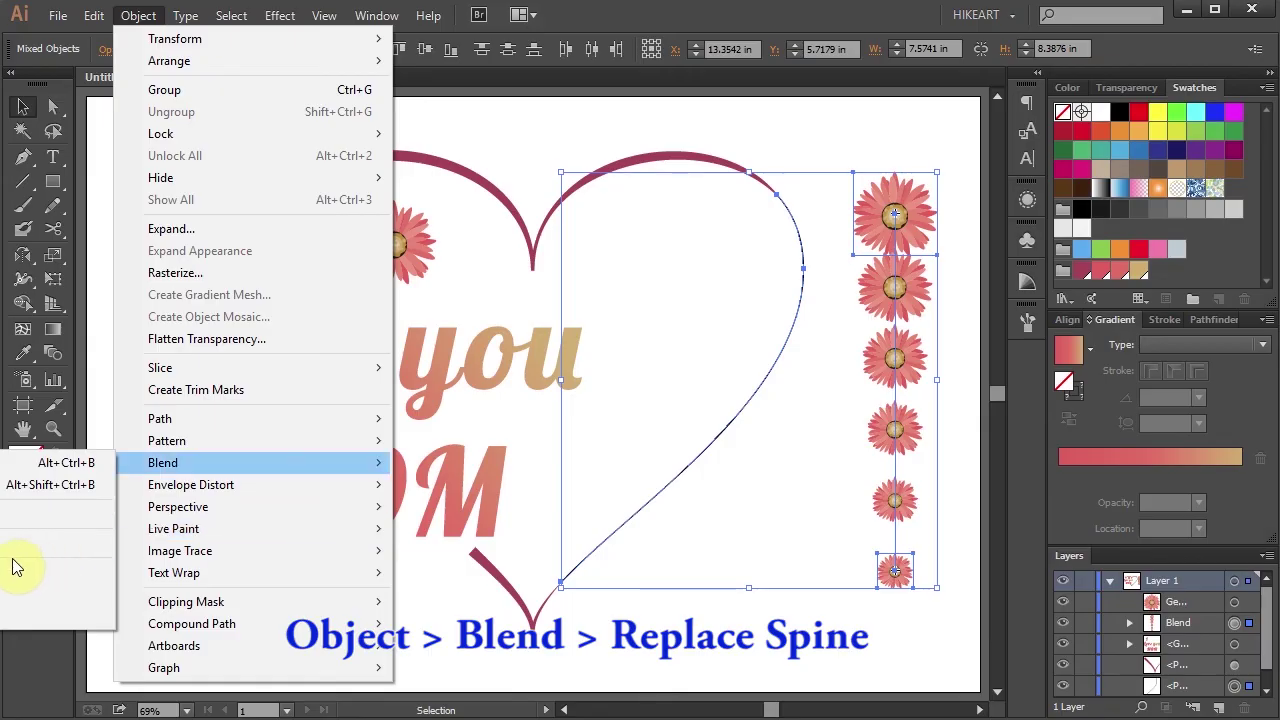
{"action": "left_click", "coordinate": [14, 583]}
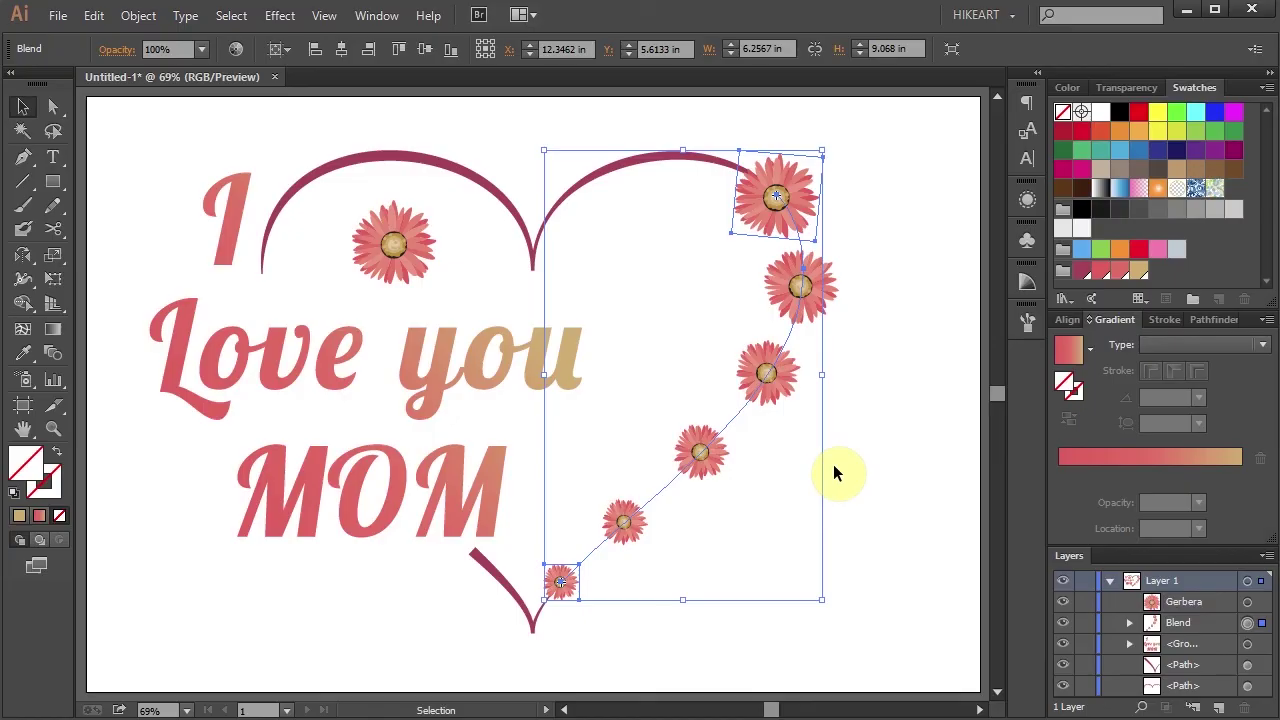
{"action": "left_click", "coordinate": [138, 15]}
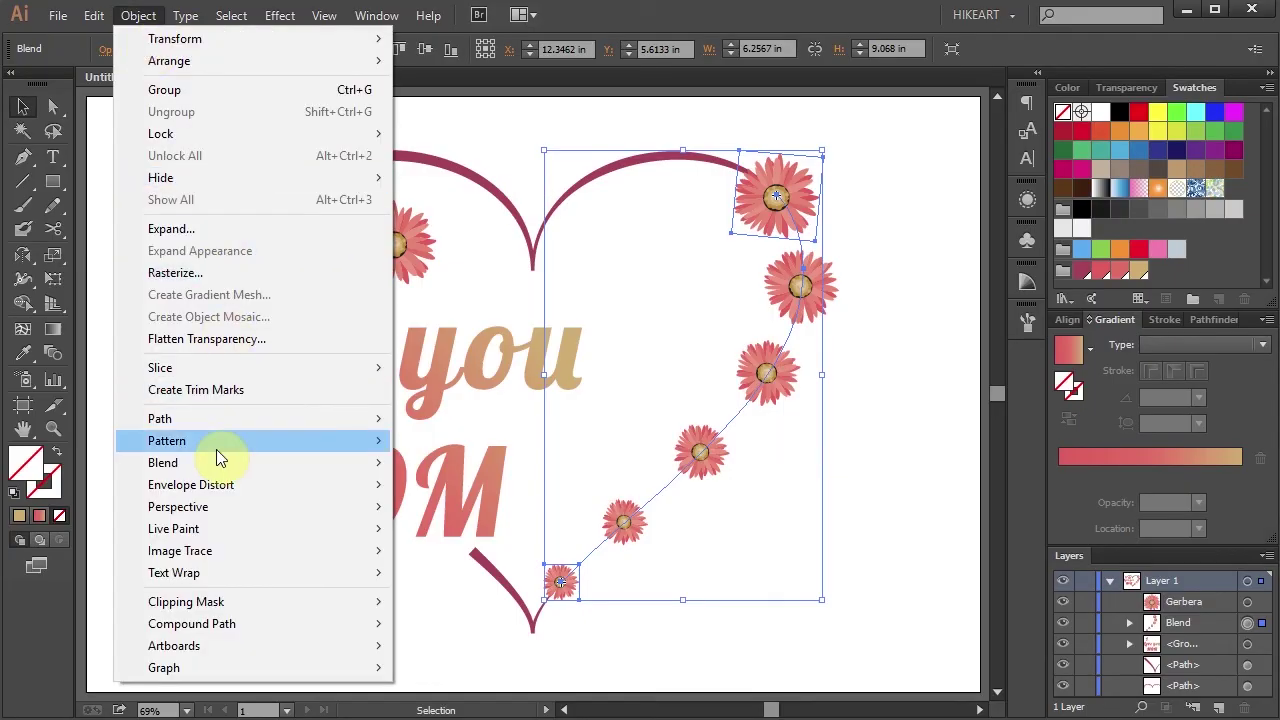
- Change the flower blend to 6 Specified Steps with Preview on, giving eight flowers
{"action": "mouse_move", "coordinate": [217, 462]}
{"action": "left_click", "coordinate": [57, 512]}
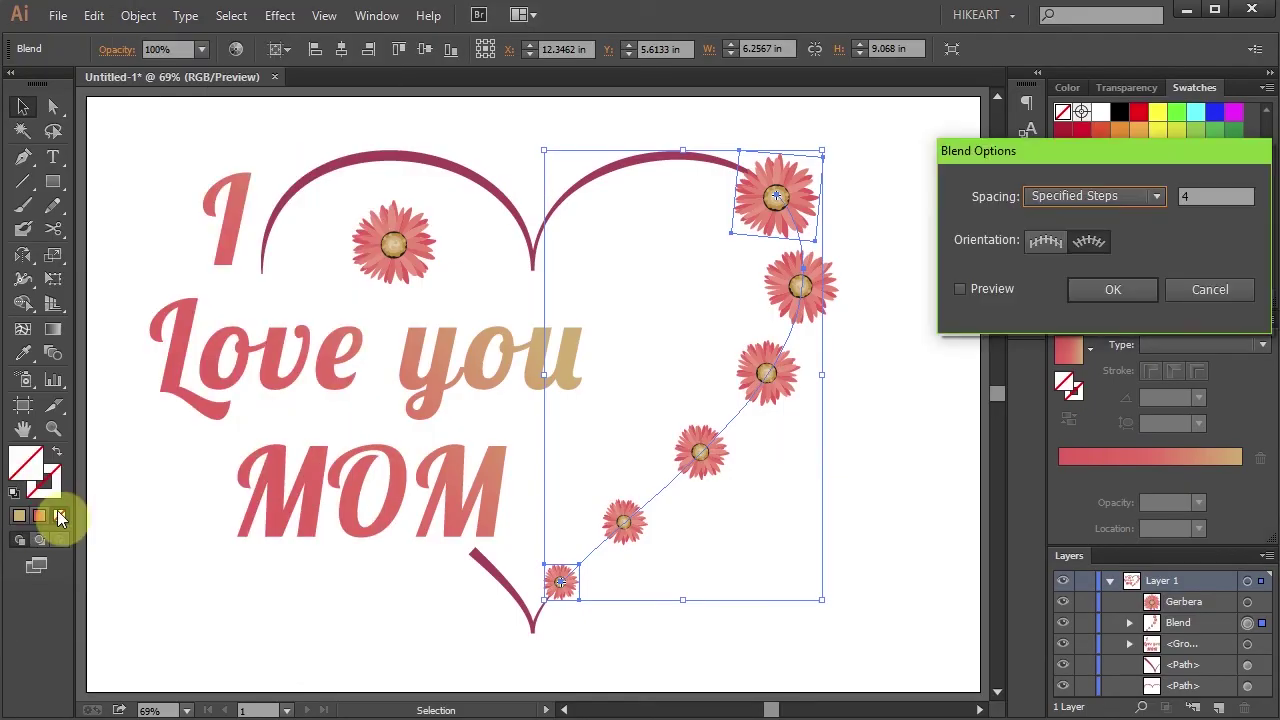
{"action": "left_click", "coordinate": [958, 289]}
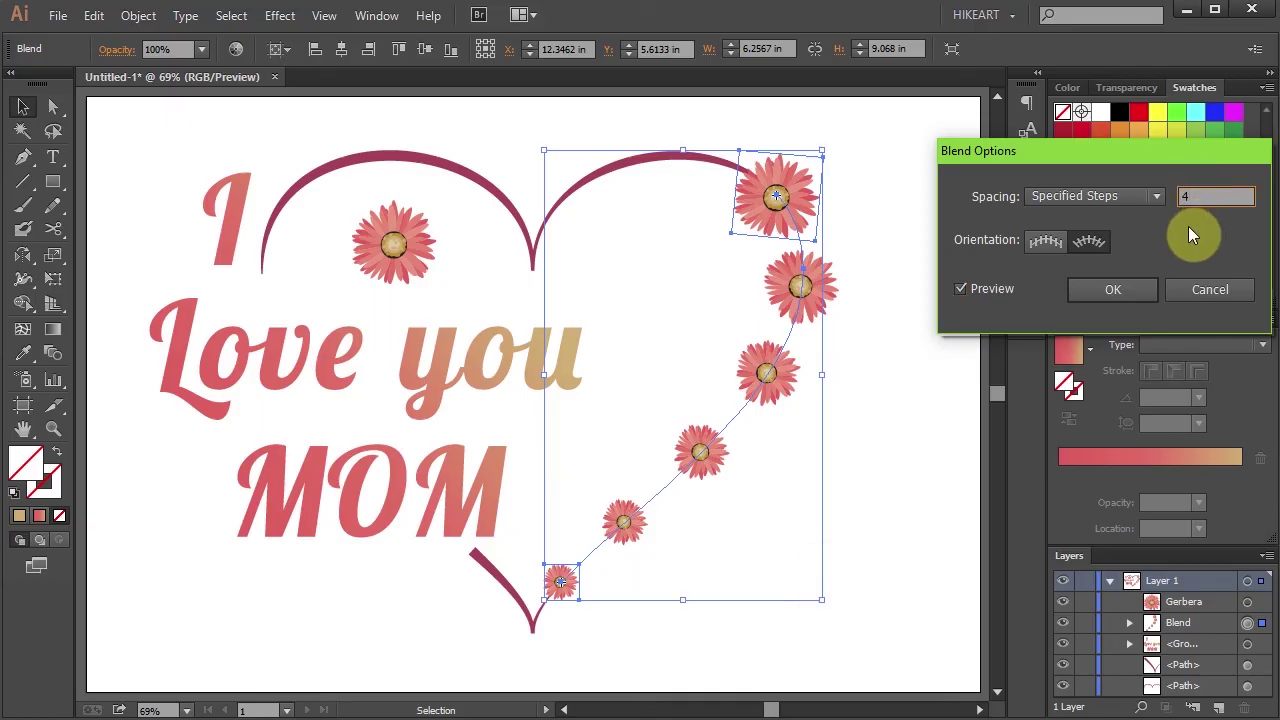
{"action": "key", "text": "Up"}
{"action": "key", "text": "Up"}
{"action": "key", "text": "Up"}
{"action": "key", "text": "Up"}
{"action": "key", "text": "Up"}
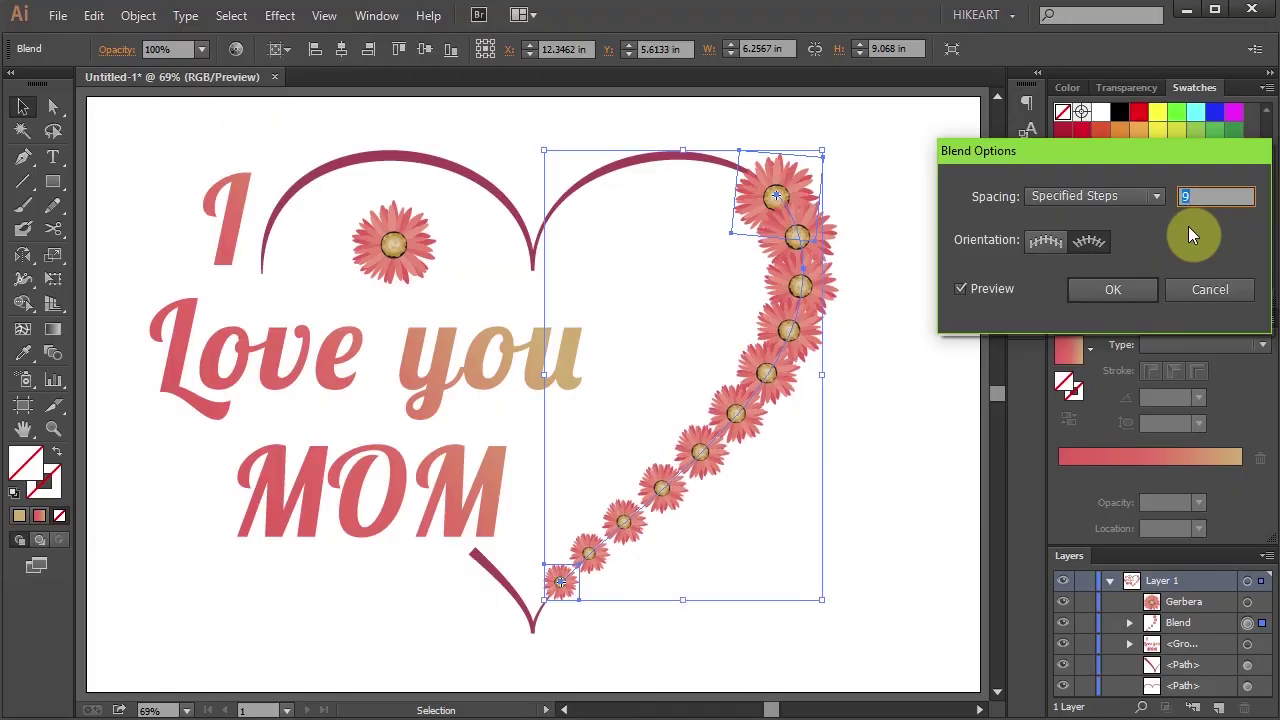
{"action": "key", "text": "Down"}
{"action": "key", "text": "Down"}
{"action": "key", "text": "Down"}
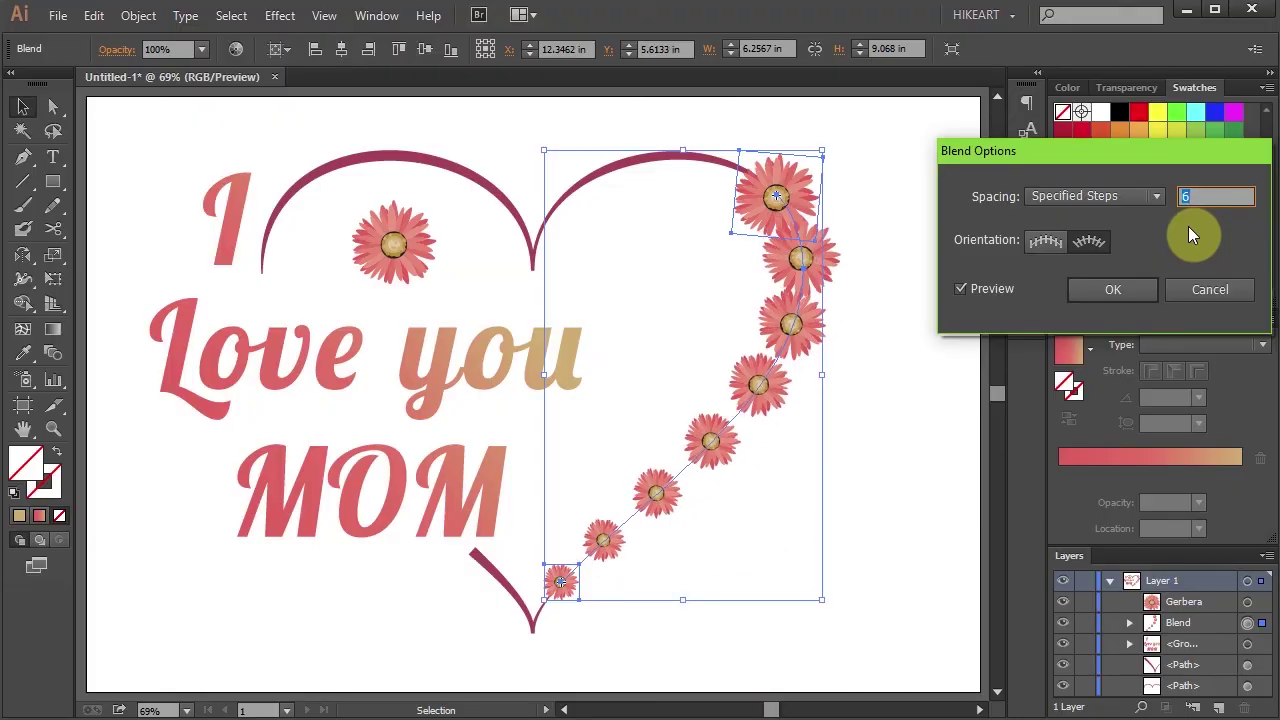
{"action": "left_click", "coordinate": [1137, 288]}
- Nudge an anchor on the blend's spine with Direct Selection to respace the flowers
{"action": "left_click", "coordinate": [922, 313]}
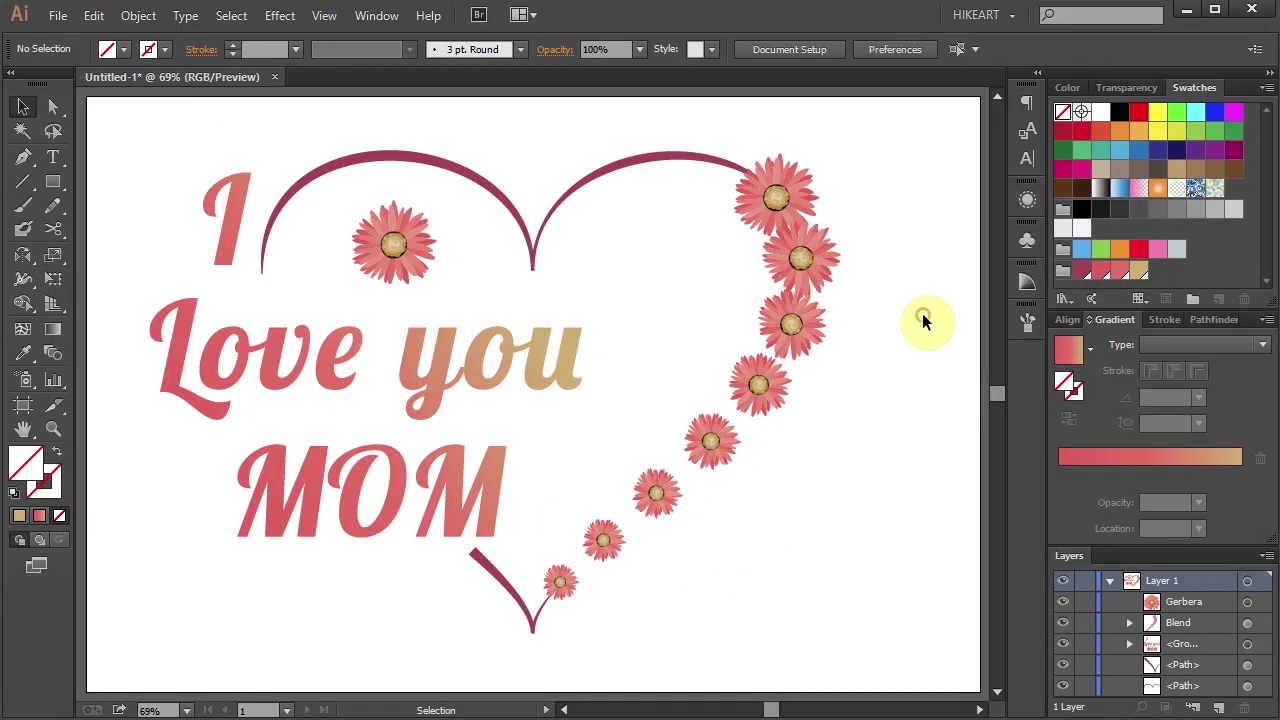
{"action": "key", "text": "a"}
{"action": "left_click", "coordinate": [808, 275]}
{"action": "mouse_move", "coordinate": [800, 271]}
{"action": "left_mouse_down"}
{"action": "mouse_move", "coordinate": [800, 293]}
{"action": "mouse_move", "coordinate": [803, 266]}
{"action": "left_mouse_up"}
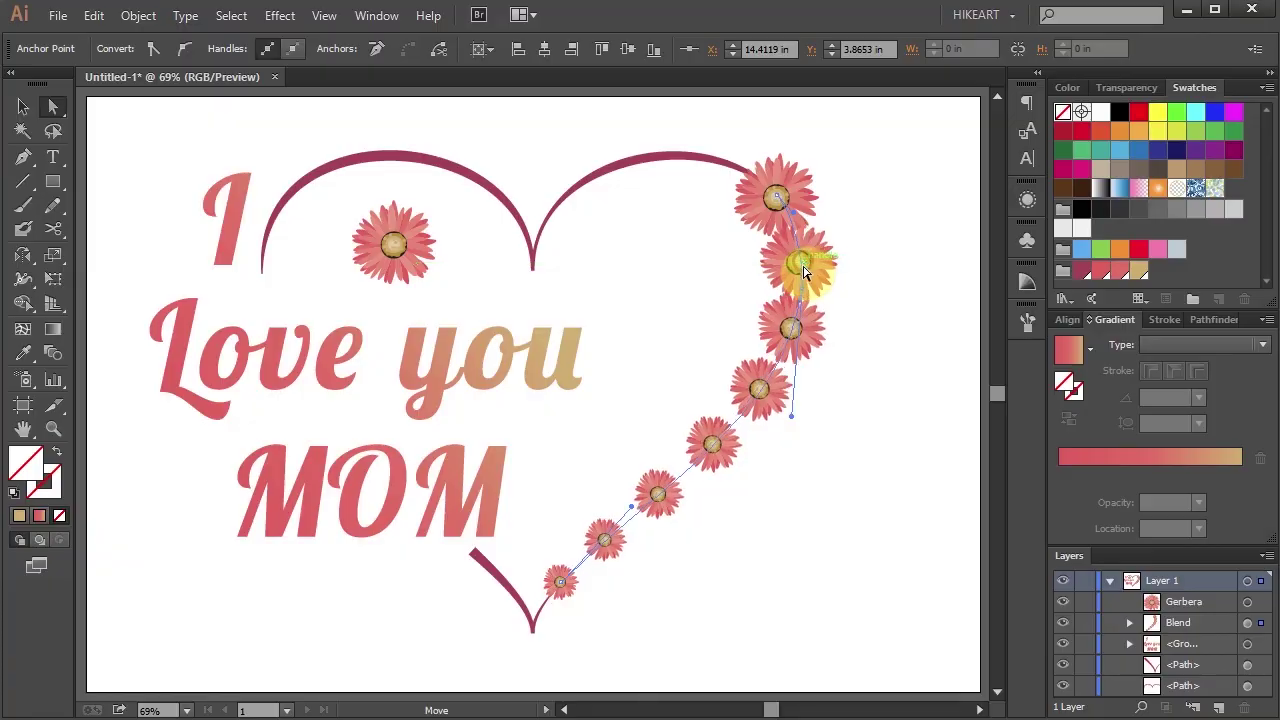
{"action": "left_click", "coordinate": [911, 331]}
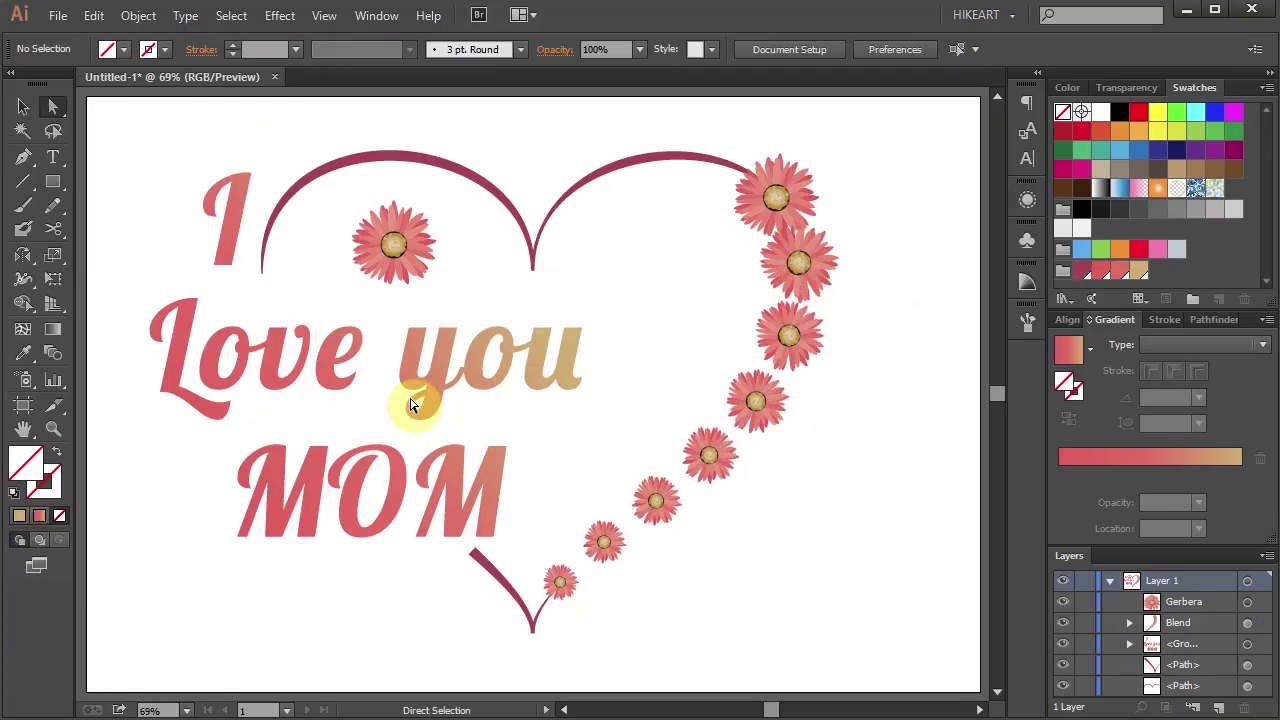
- Delete the O of MOM and move the heart's Gerbera flower into the gap
{"action": "left_click", "coordinate": [350, 506]}
{"action": "left_click", "coordinate": [381, 518]}
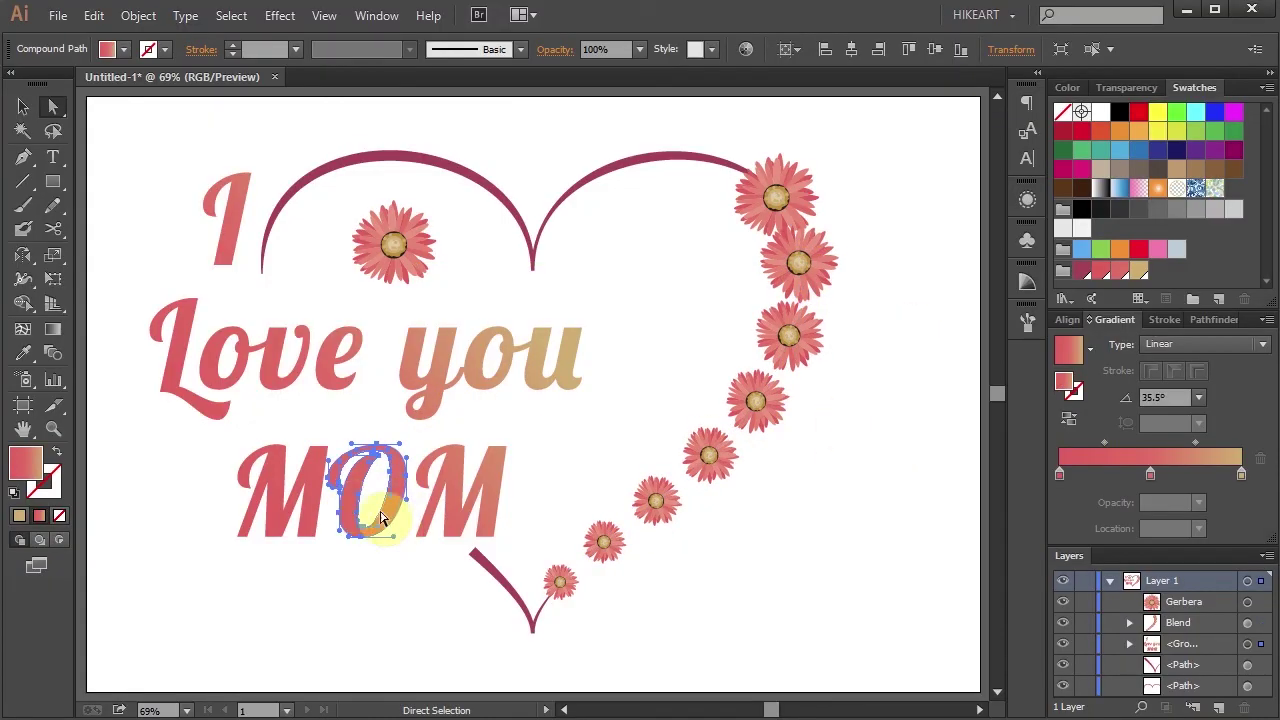
{"action": "key", "text": "Delete"}
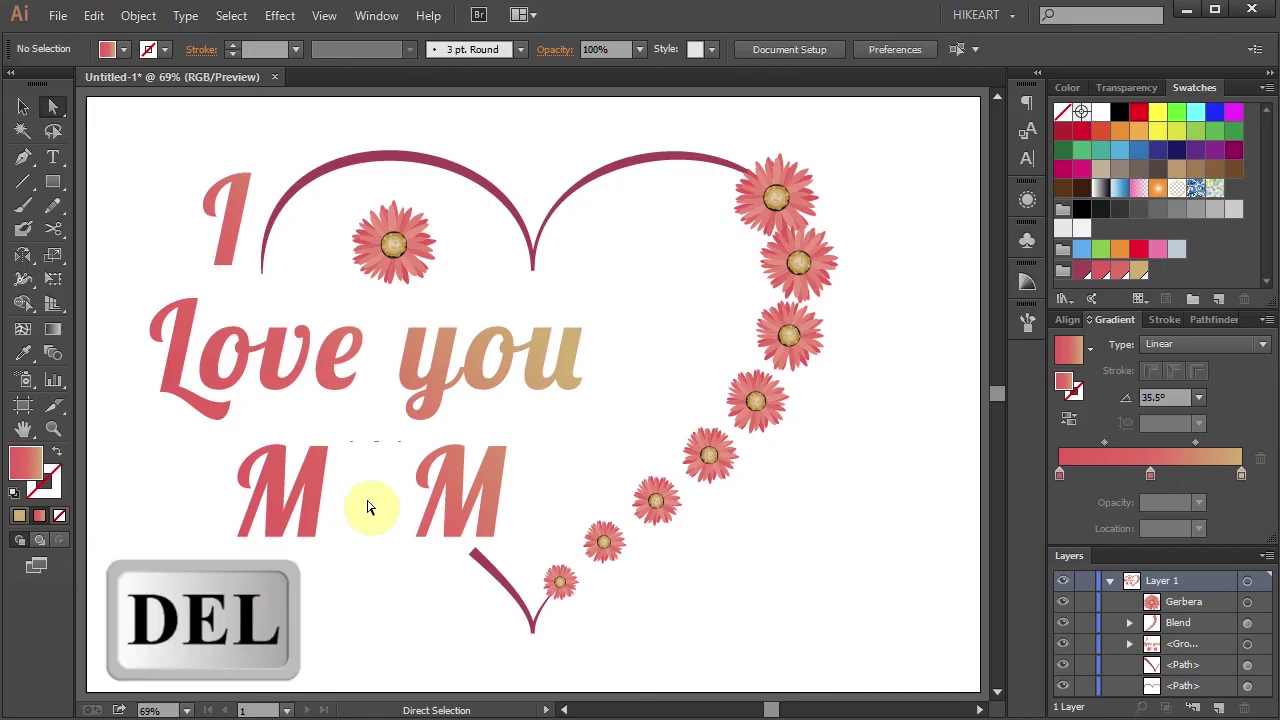
{"action": "left_click_drag", "start_coordinate": [398, 245], "coordinate": [375, 495]}
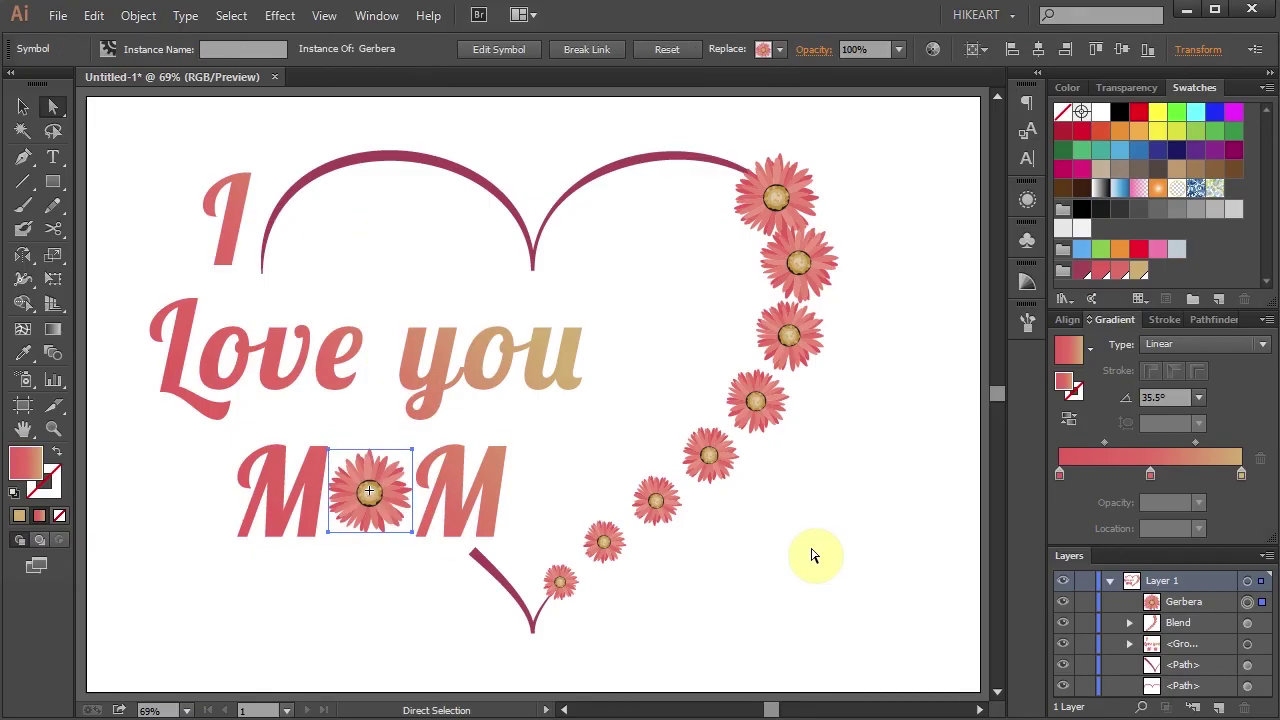
{"action": "left_click", "coordinate": [812, 556]}
- Apply a Stylize Drop Shadow to all the card's artwork
{"action": "left_click_drag", "start_coordinate": [106, 117], "coordinate": [900, 671]}
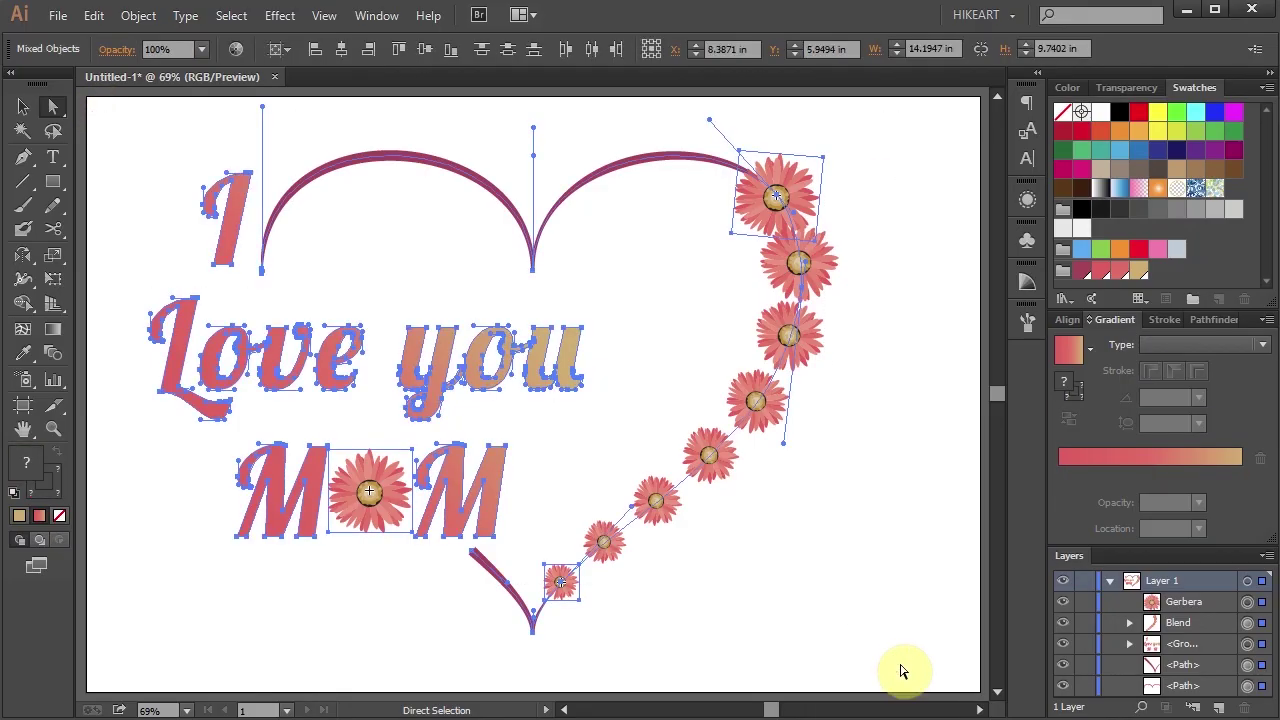
{"action": "left_click", "coordinate": [281, 18]}
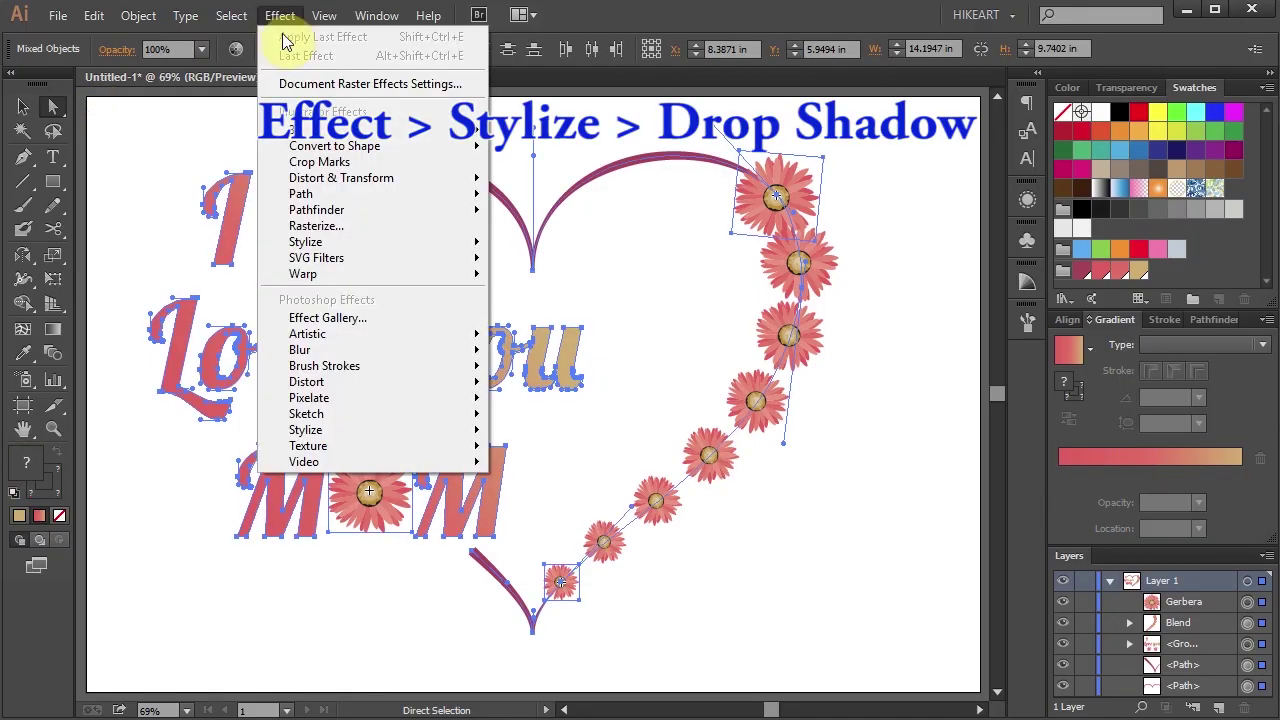
{"action": "mouse_move", "coordinate": [330, 243]}
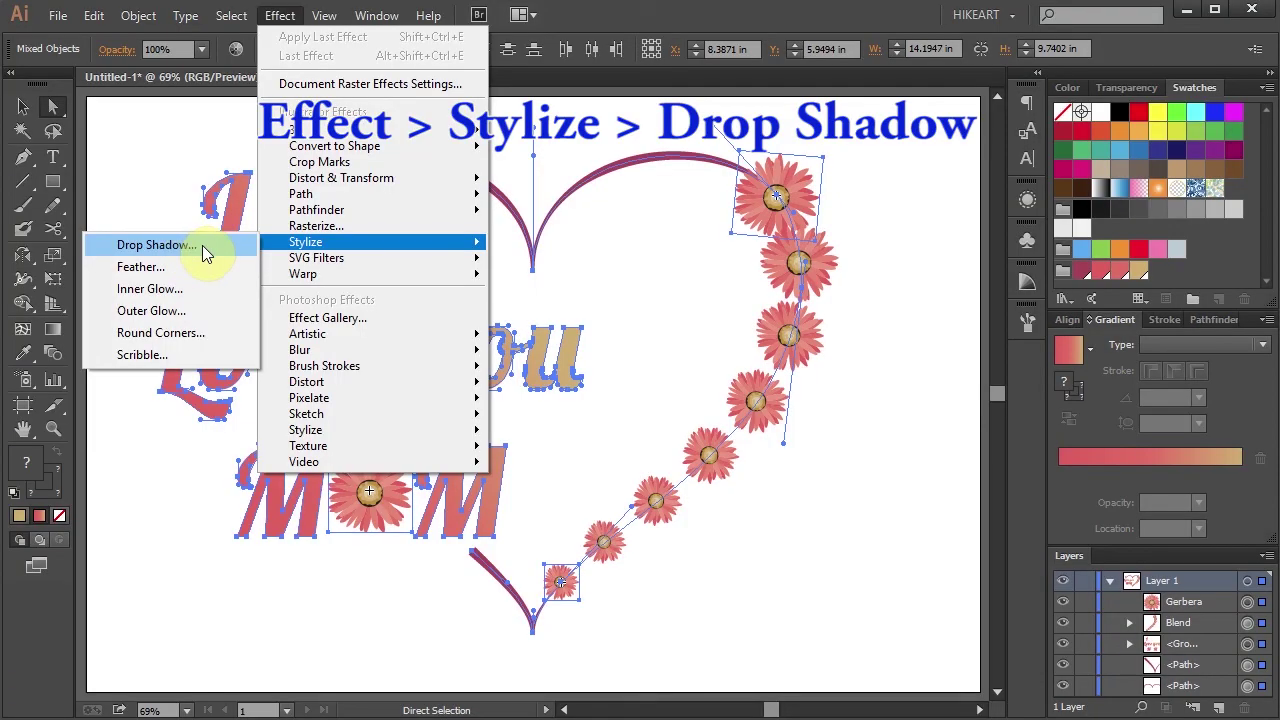
{"action": "left_click", "coordinate": [205, 252]}
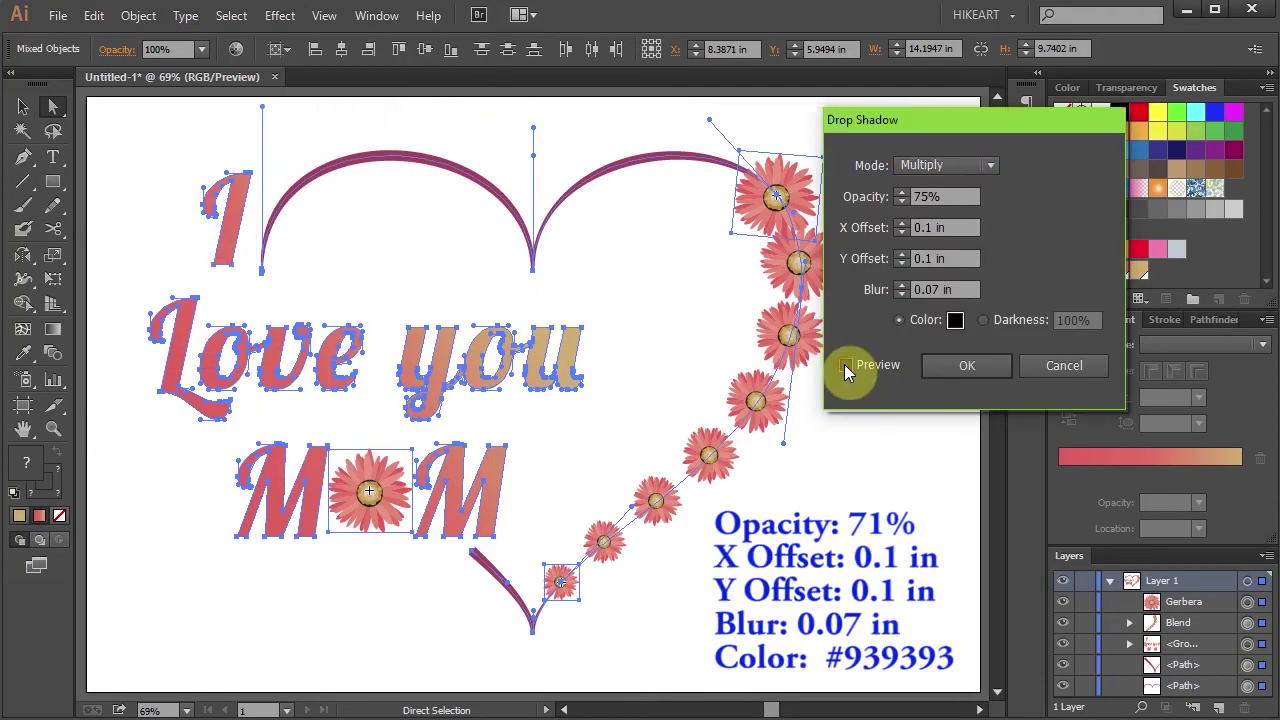
{"action": "left_click", "coordinate": [844, 364]}
{"action": "left_click", "coordinate": [967, 365]}
{"action": "left_click", "coordinate": [903, 403]}
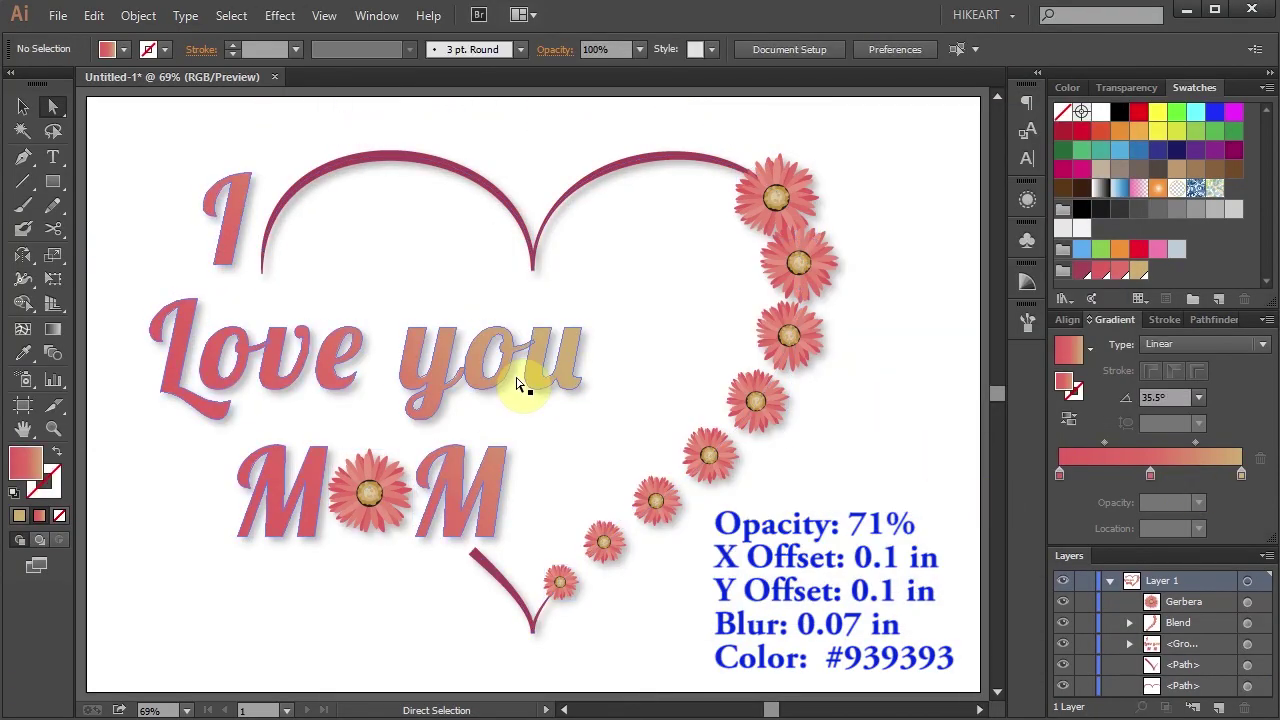
- Reshape the heart's left lobe curve by adjusting its left anchor handle
{"action": "scroll", "coordinate": [206, 229], "scroll_direction": "up", "scroll_amount": 3}
{"action": "left_click", "coordinate": [471, 363]}
{"action": "key", "text": "ctrl+0"}
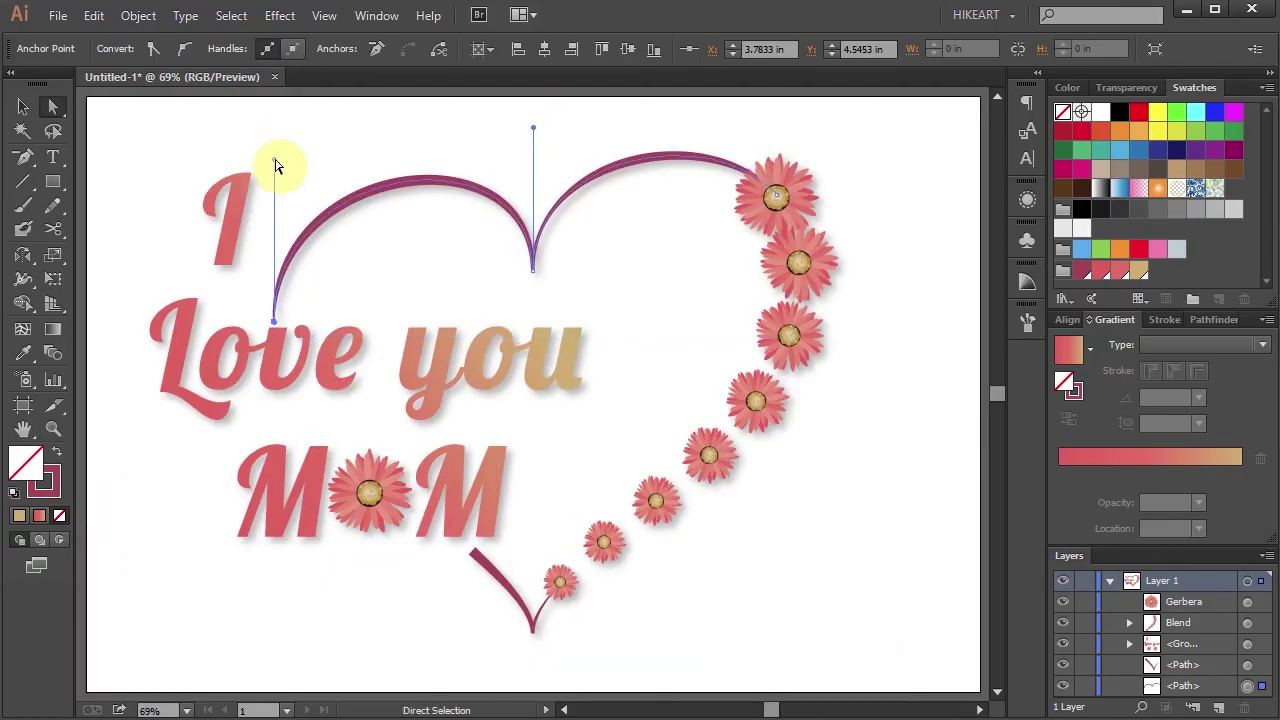
{"action": "left_click_drag", "start_coordinate": [277, 166], "coordinate": [266, 156]}
{"action": "left_click", "coordinate": [1160, 319]}
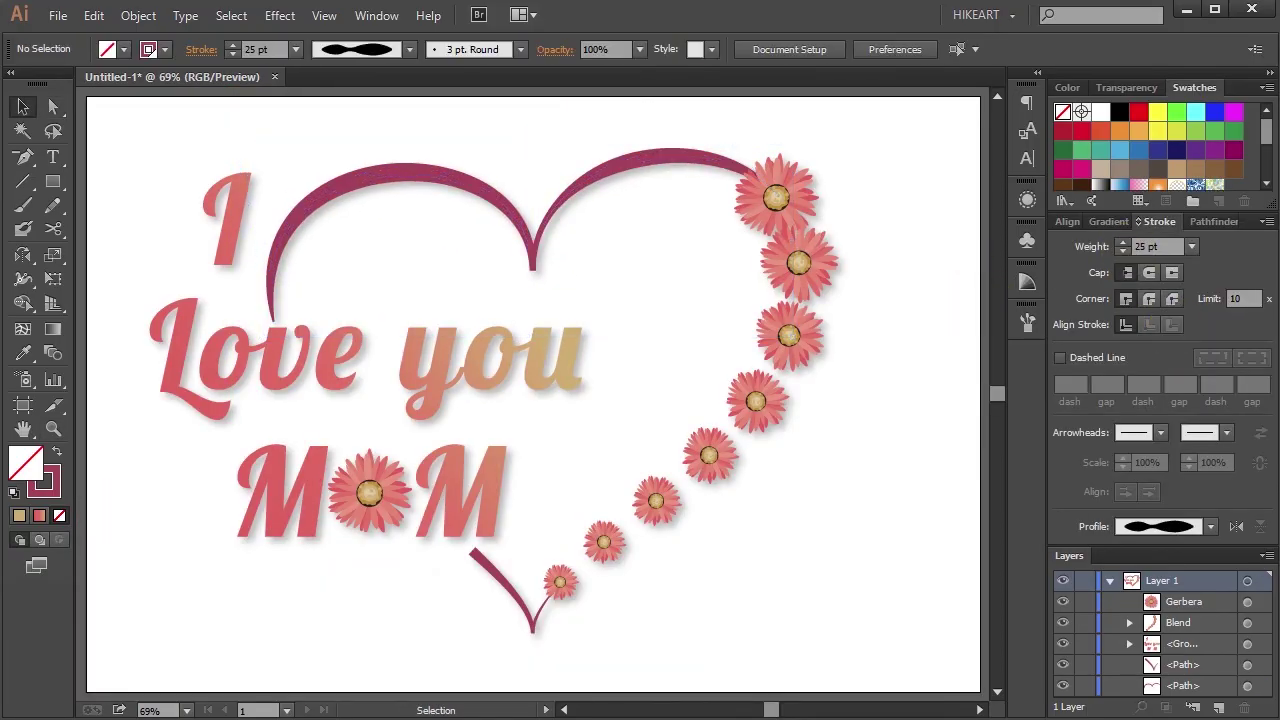